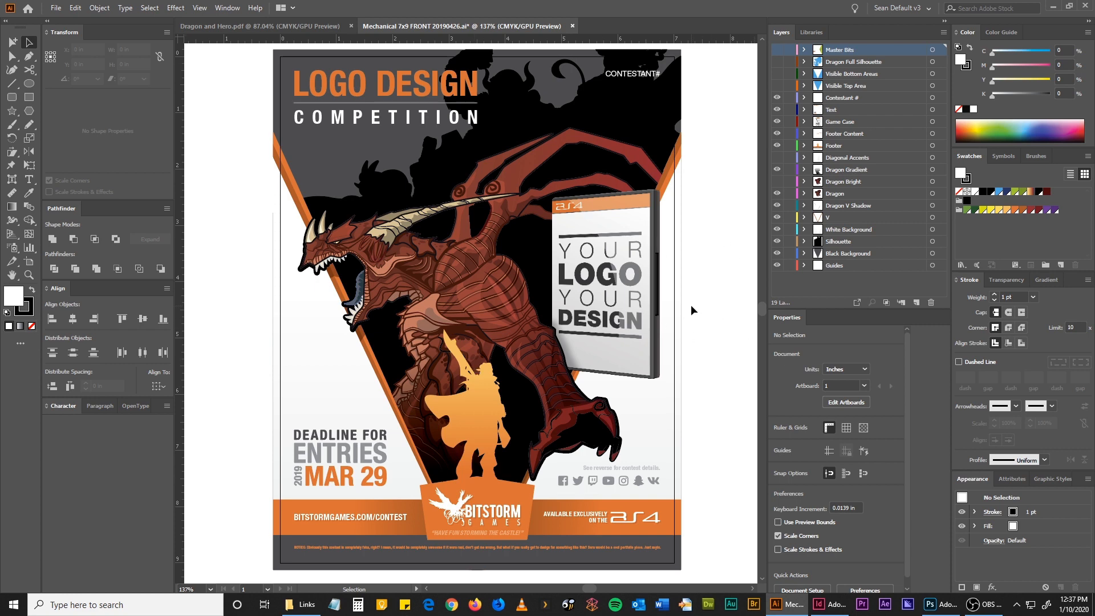
Compare the finished contest flyer with the full-color dragon, dragon silhouette and hero silhouette in Dragon and Hero.pdf
click(260, 26)
click(452, 218)
click(542, 159)
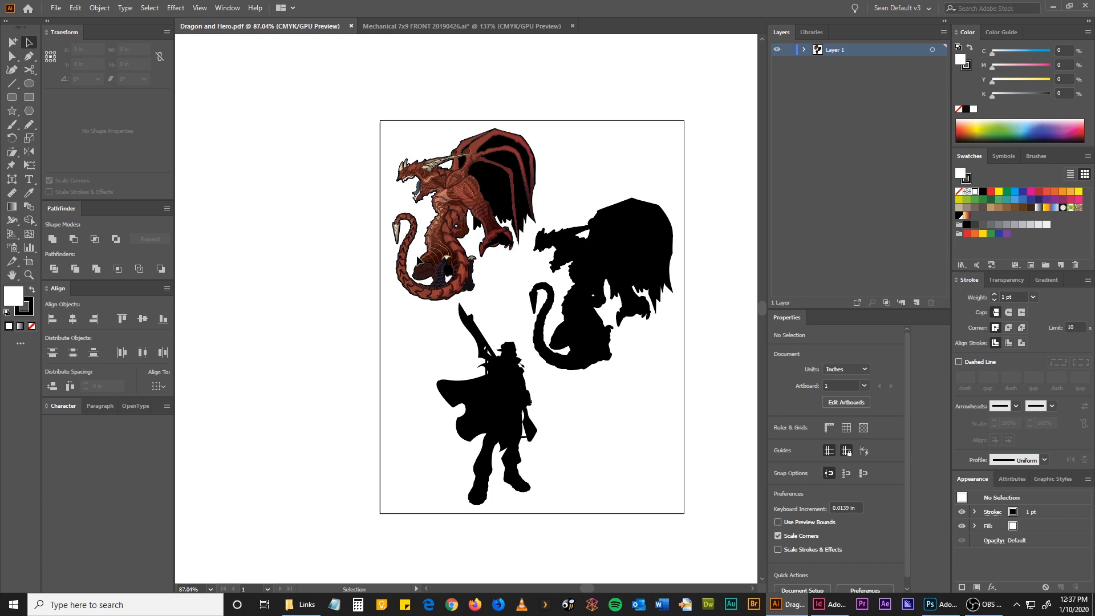
click(409, 26)
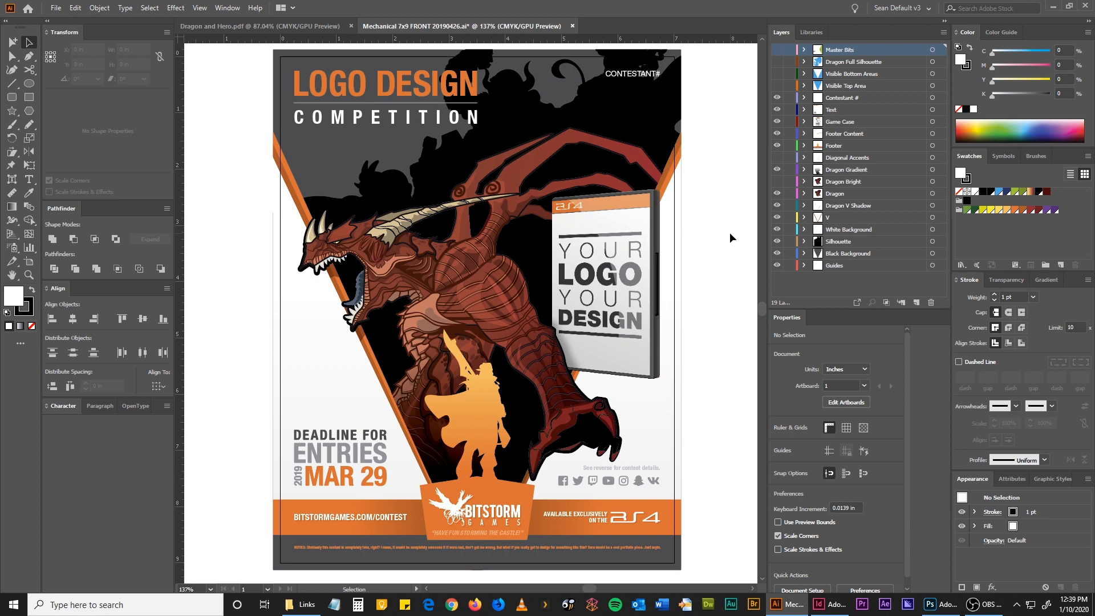
click(259, 25)
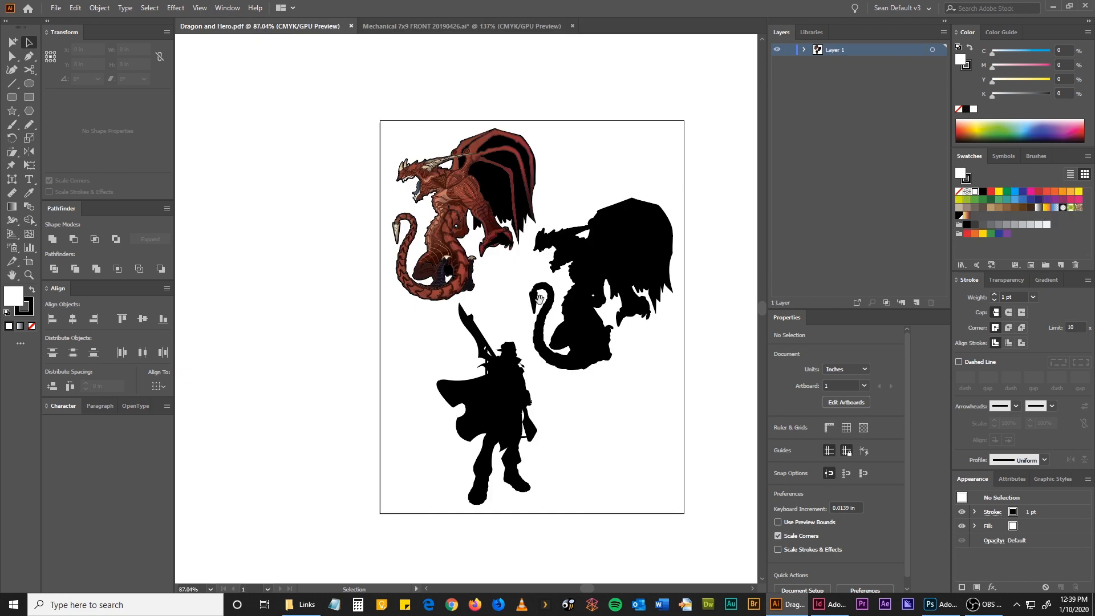
scroll(496, 295, right, 2)
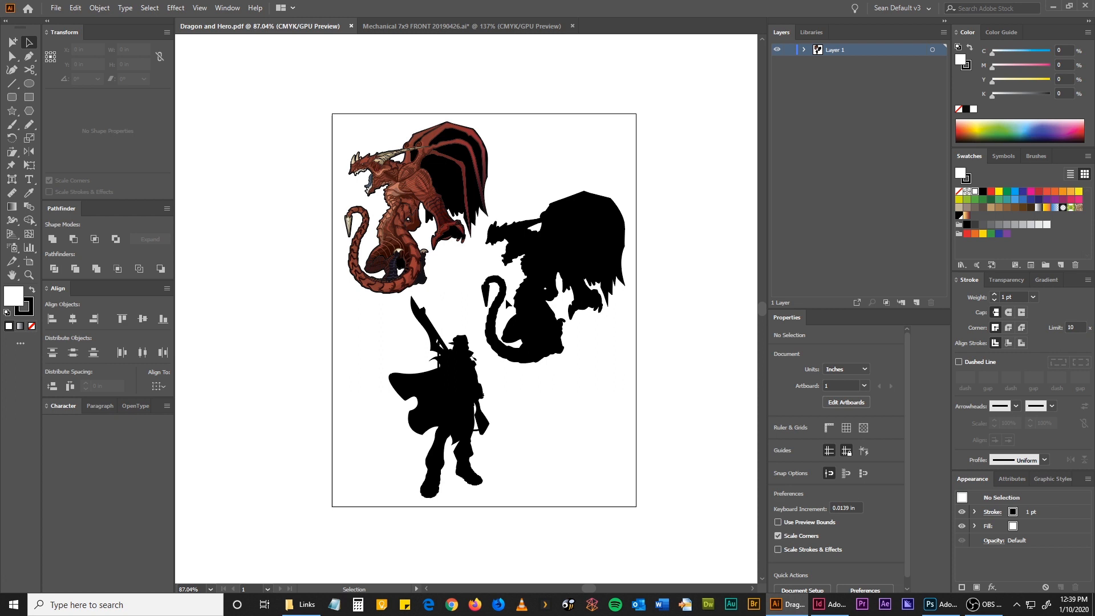
click(579, 249)
click(467, 371)
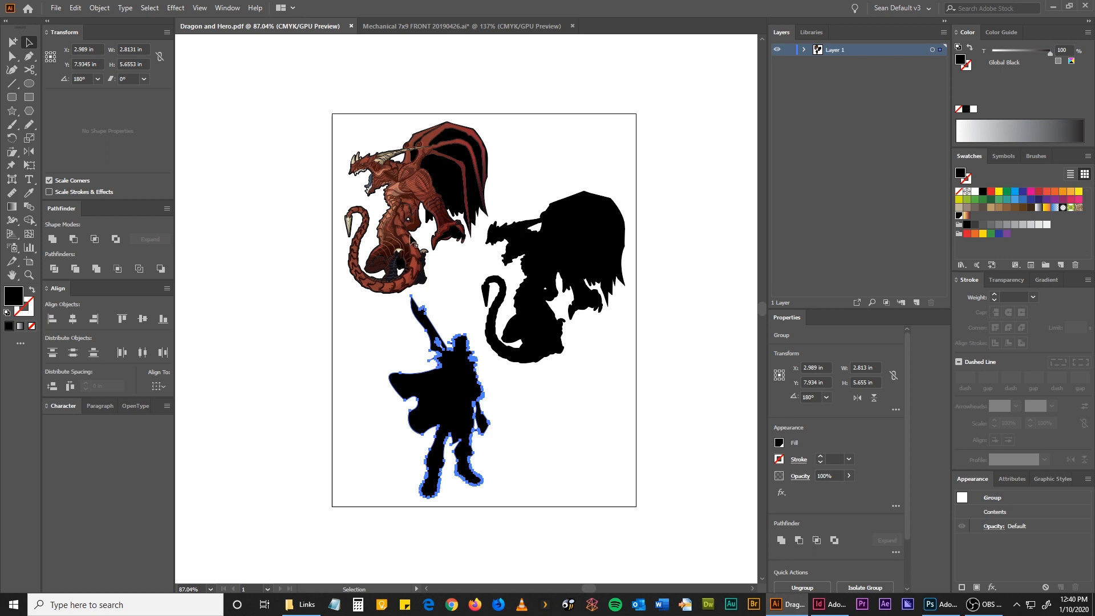
click(402, 212)
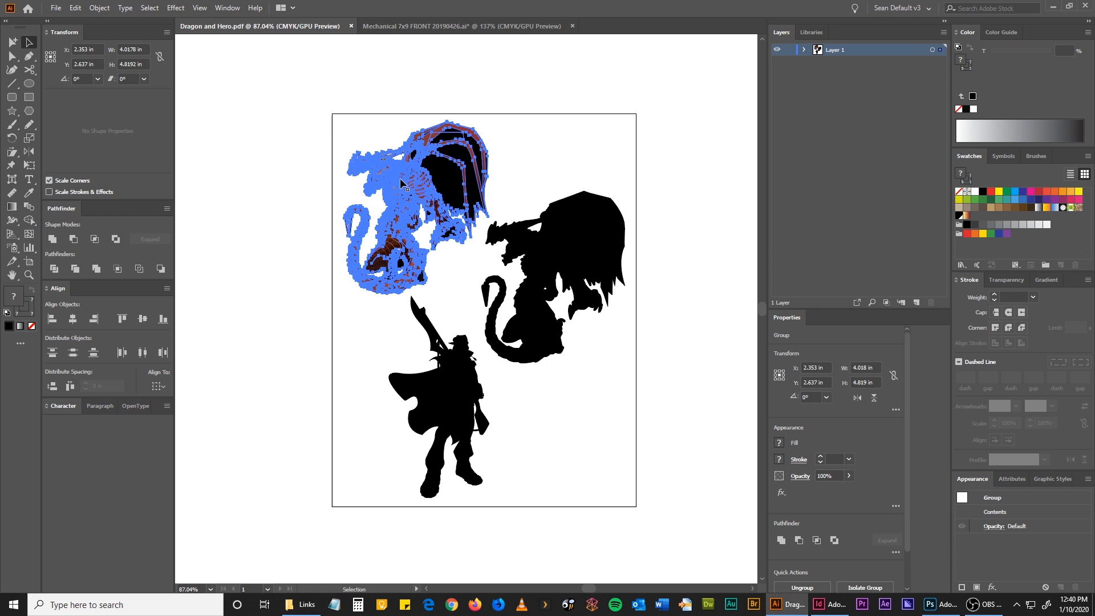
click(454, 258)
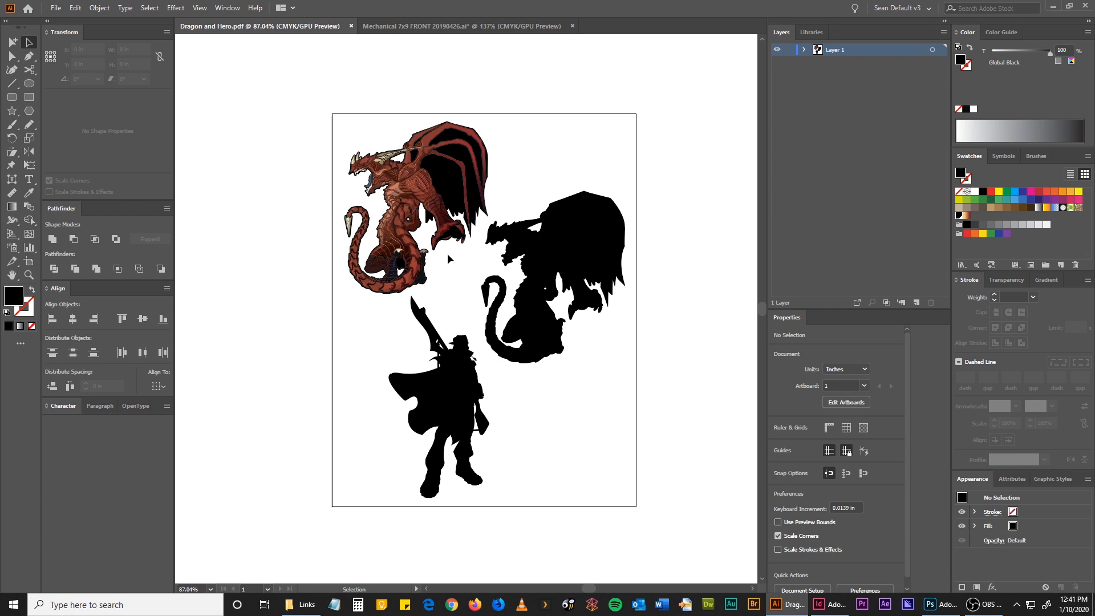
Copy the full-color dragon group from Dragon and Hero.pdf
click(401, 178)
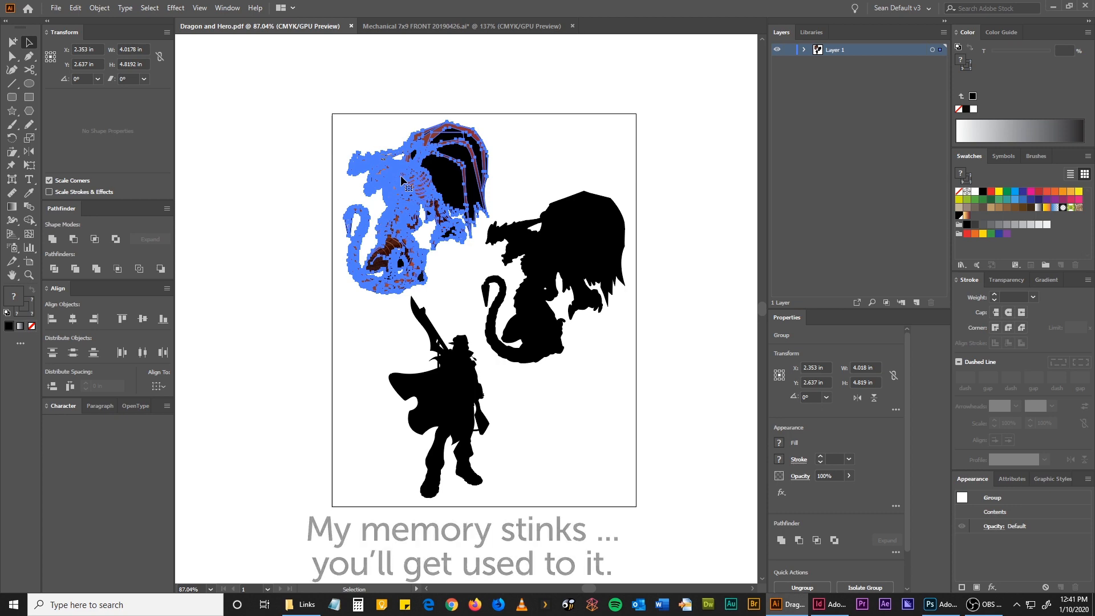
click(298, 205)
click(396, 179)
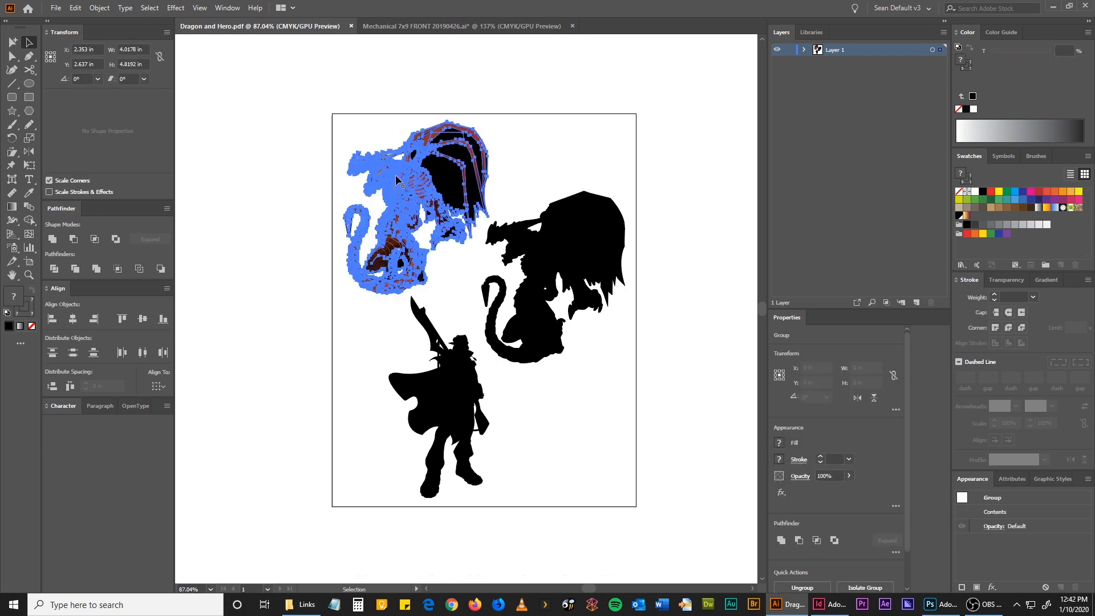
Begin a new document based on the Print profile with its units set to inches
key(ctrl+n)
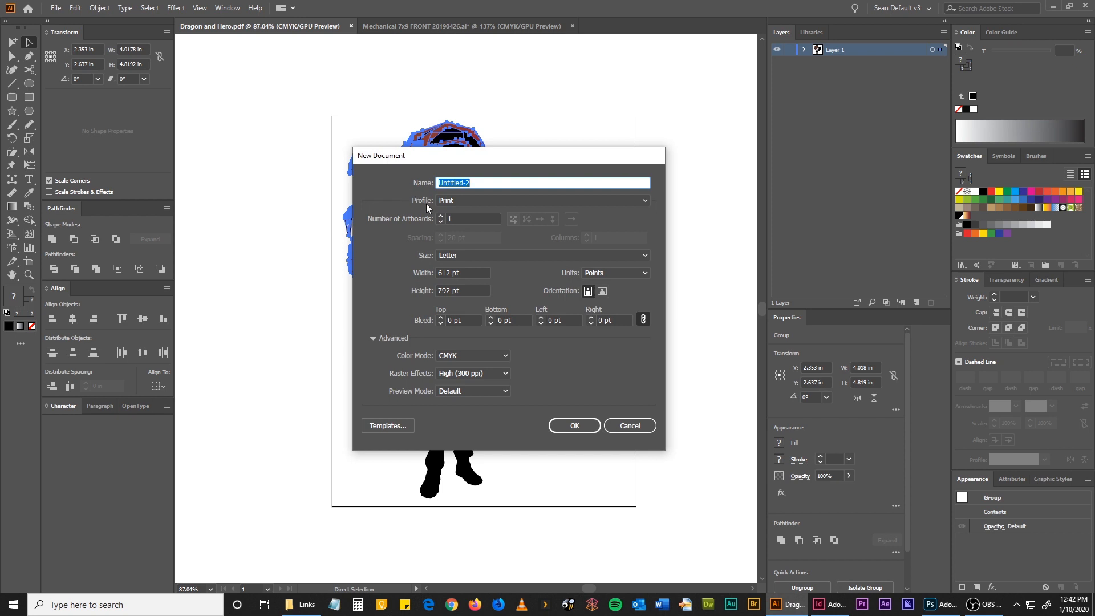
click(462, 254)
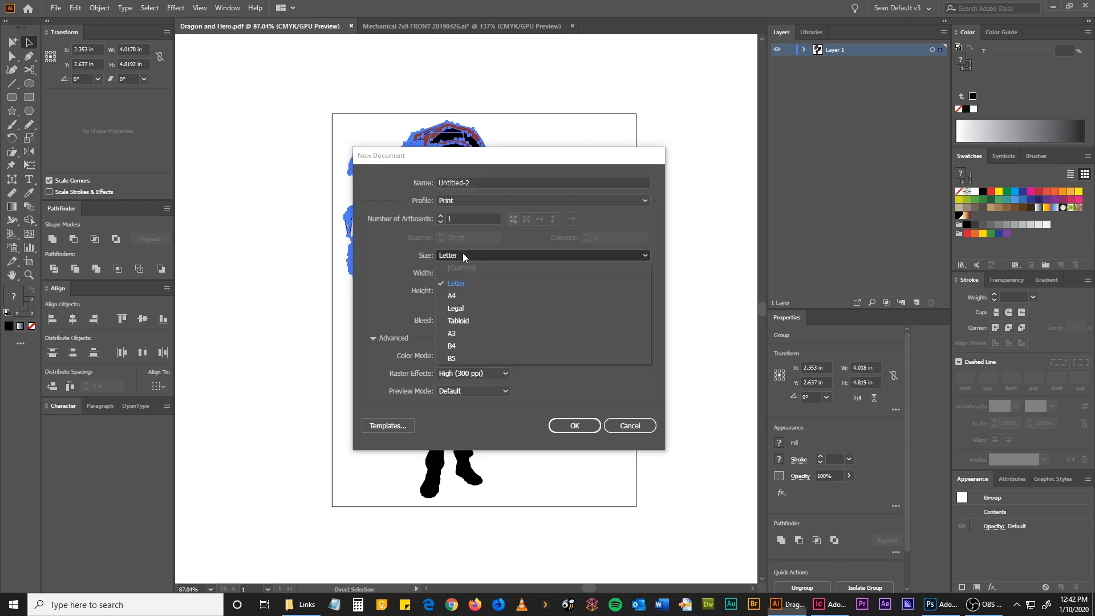
click(441, 228)
click(459, 203)
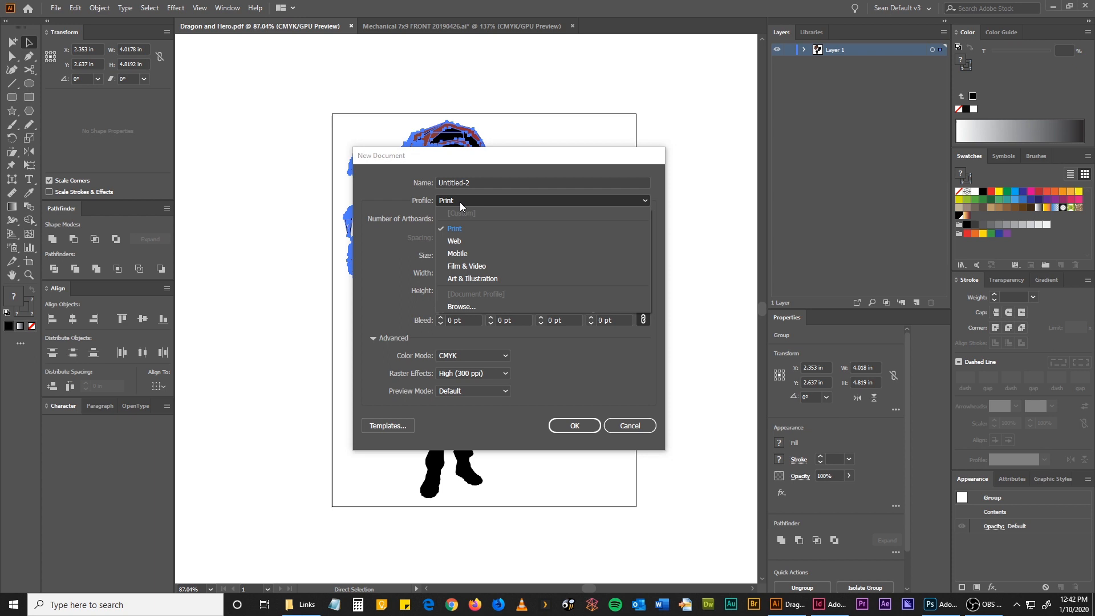
click(462, 235)
click(599, 274)
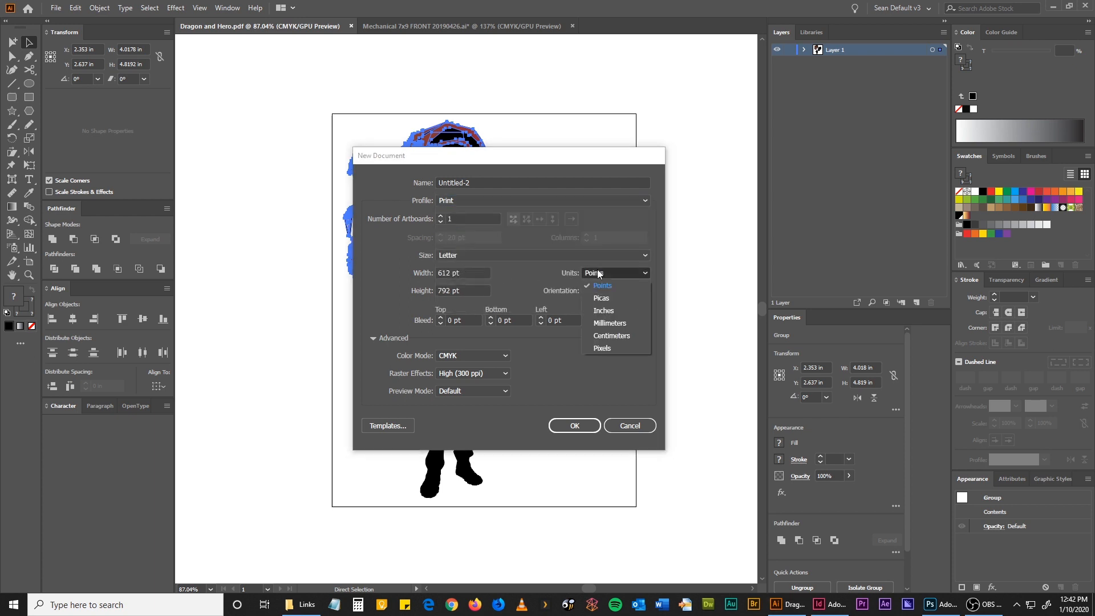
click(599, 313)
Create the document at 7 in wide by 9 in high with a 0.125 in bleed on all sides
double_click(476, 273)
text(7)
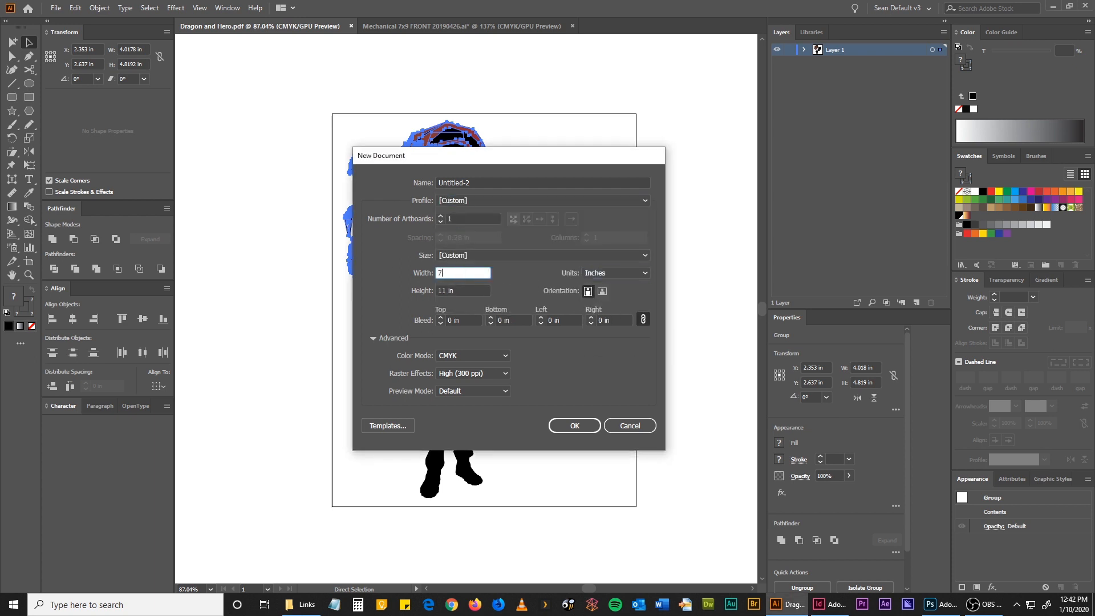
key(Tab)
key(Tab)
key(shift+Tab)
text(9)
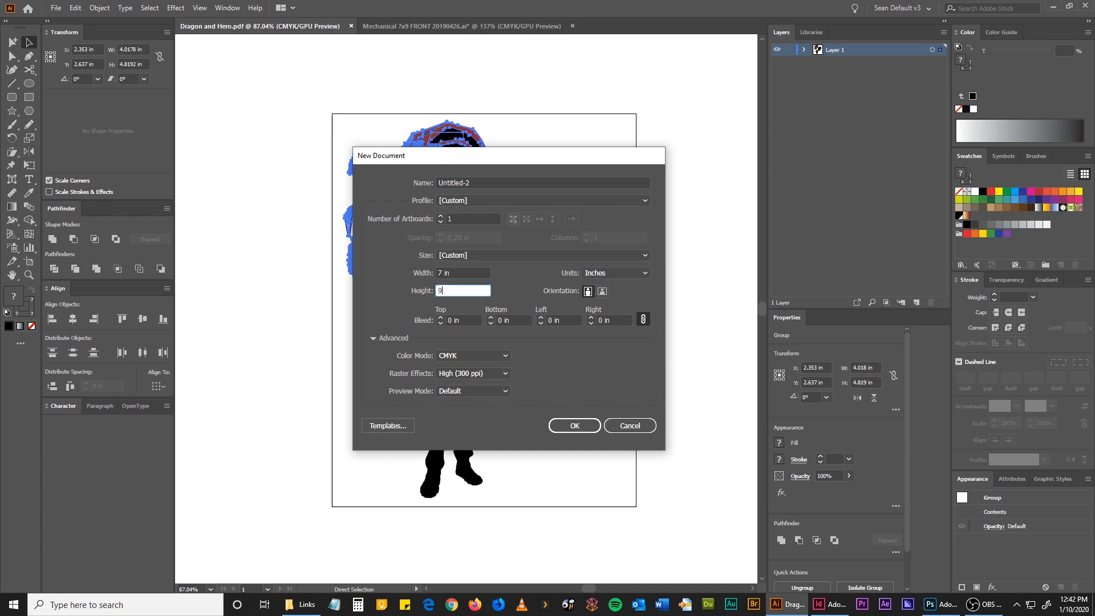
click(441, 318)
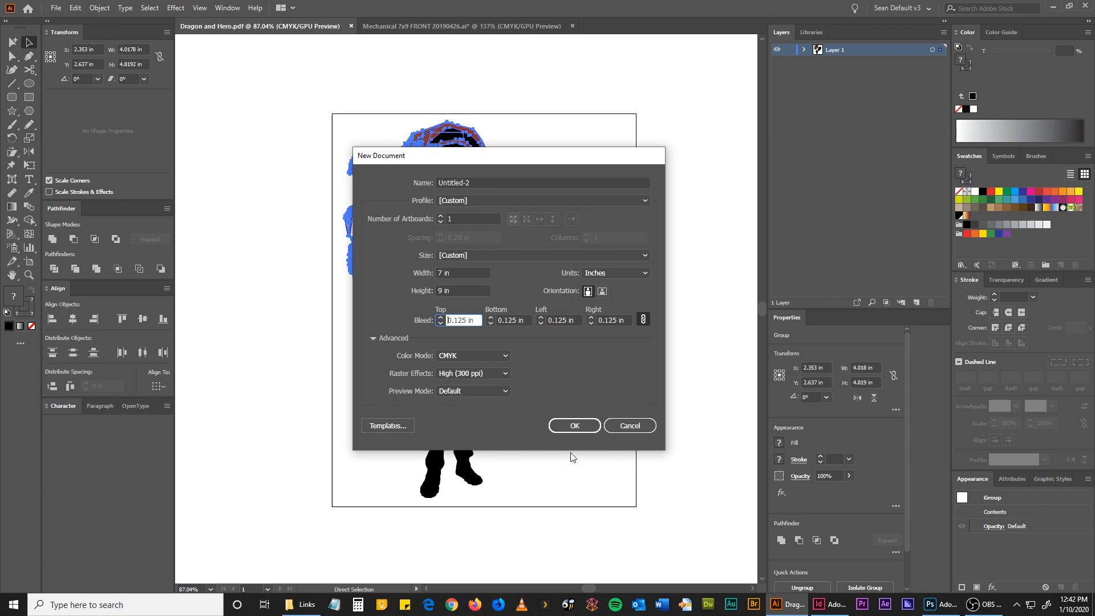
click(575, 426)
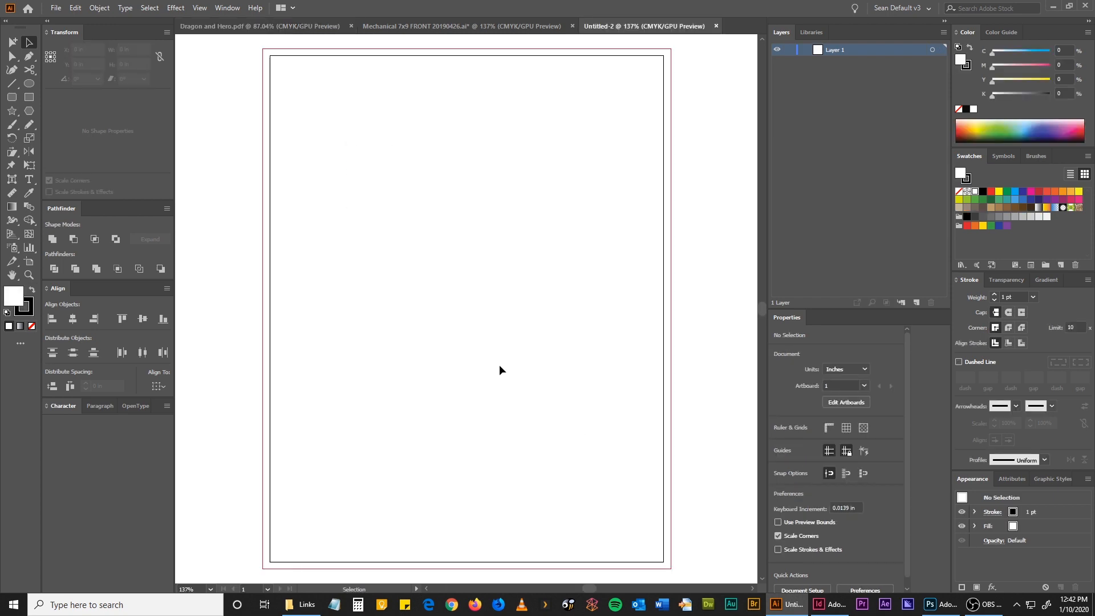
Paste the copied dragon onto the new artboard and check its width and height
key(ctrl+v)
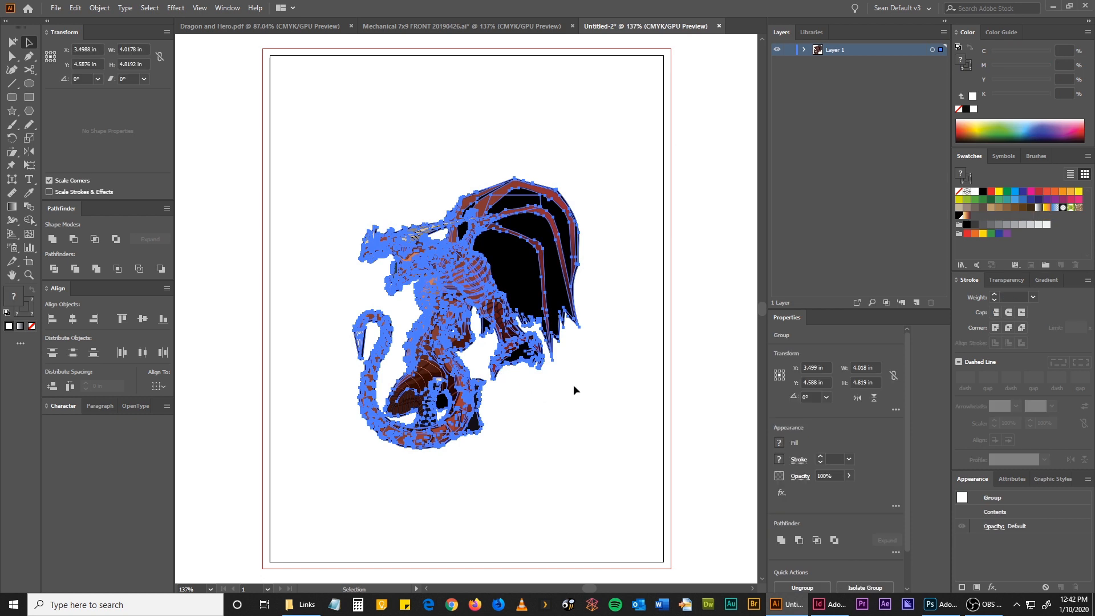
click(577, 391)
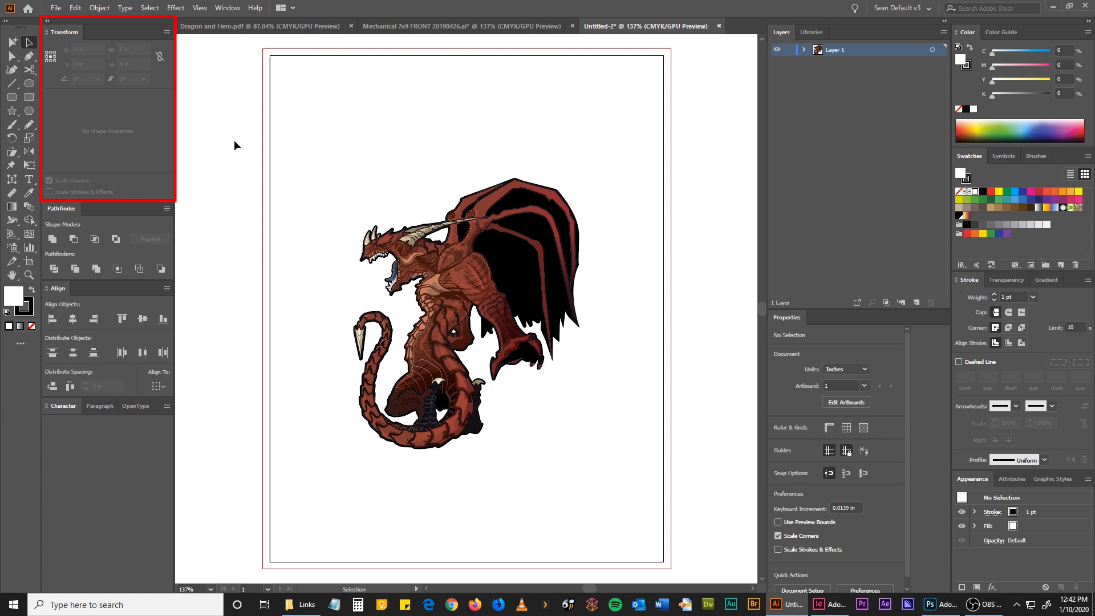
click(436, 270)
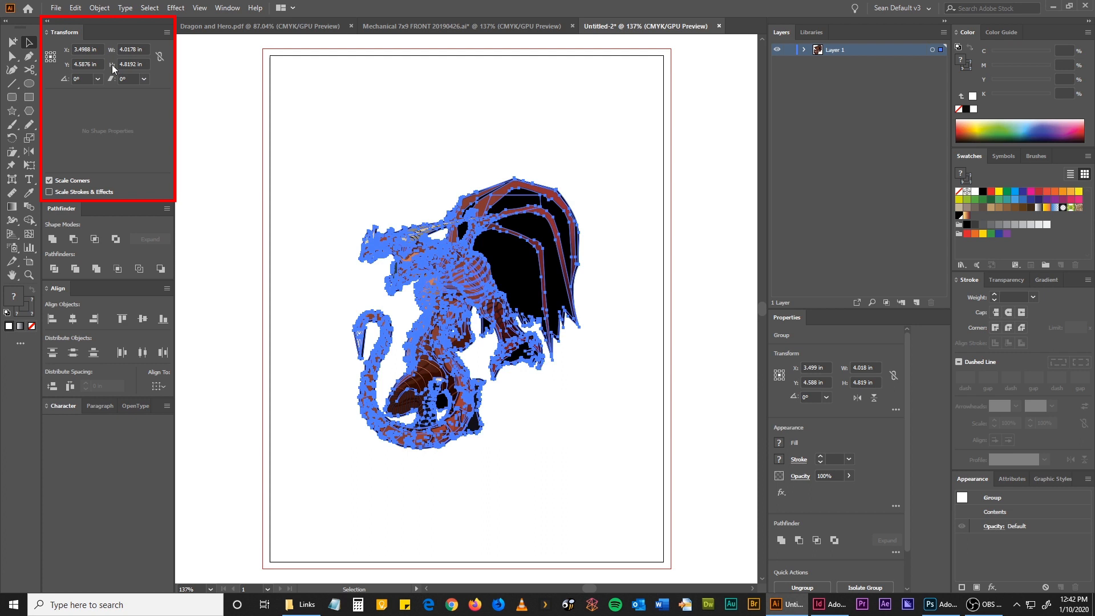
click(252, 155)
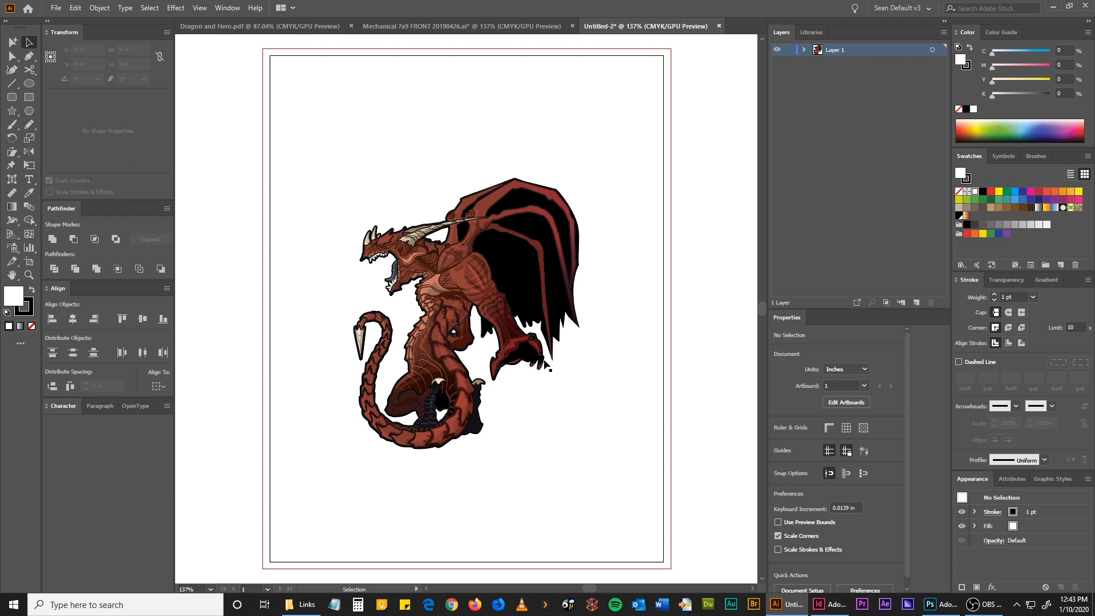
Try setting only the dragon's width to 5.75 in with unlinked proportions, and undo the stretch
click(461, 275)
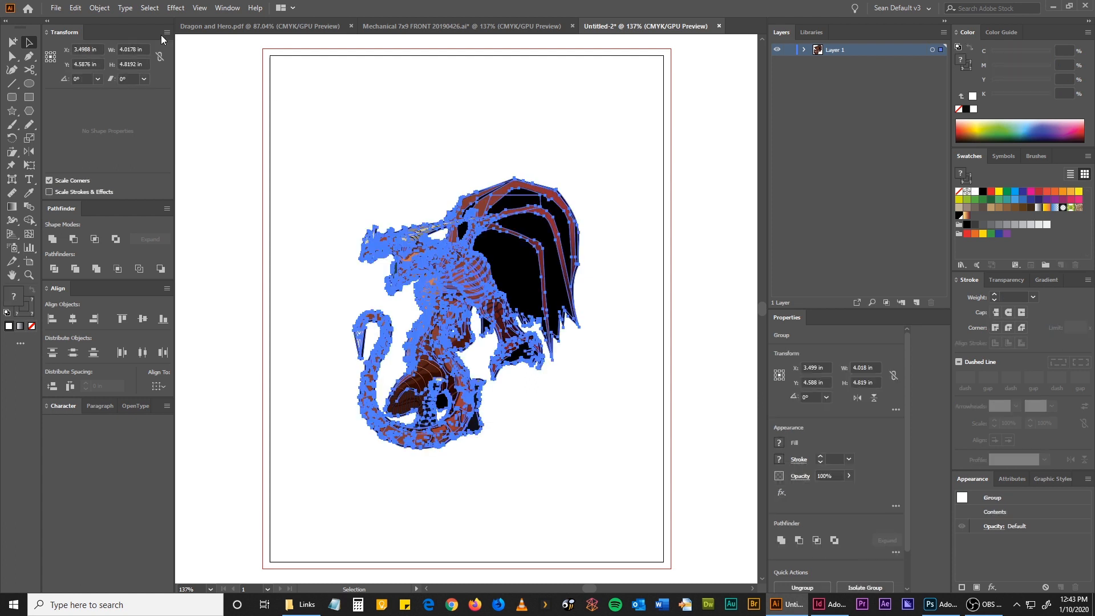
click(145, 50)
text(5.75)
click(161, 59)
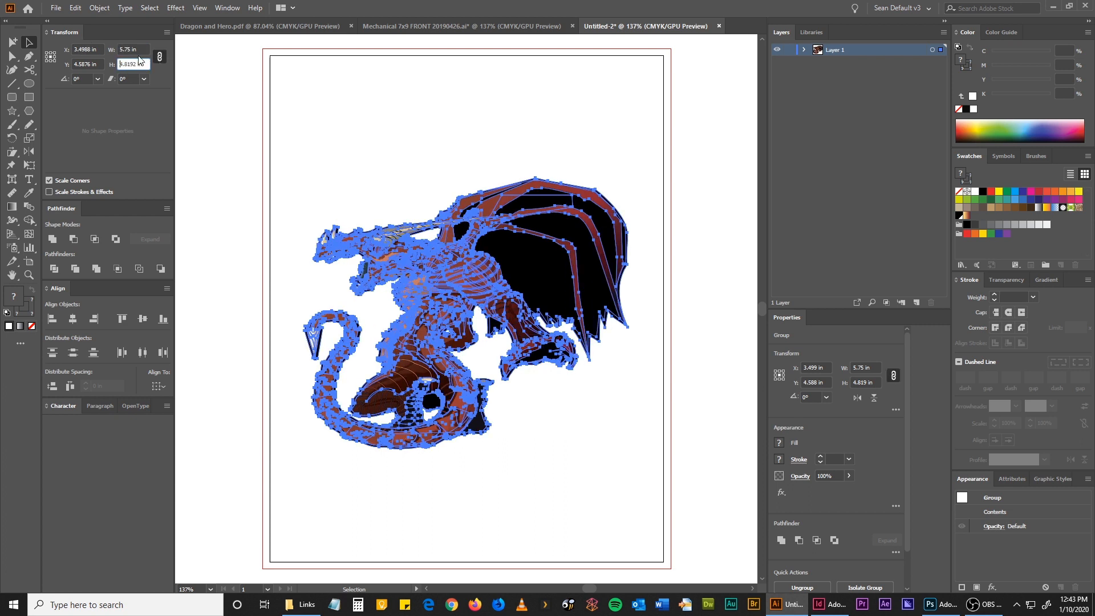
key(ctrl+z)
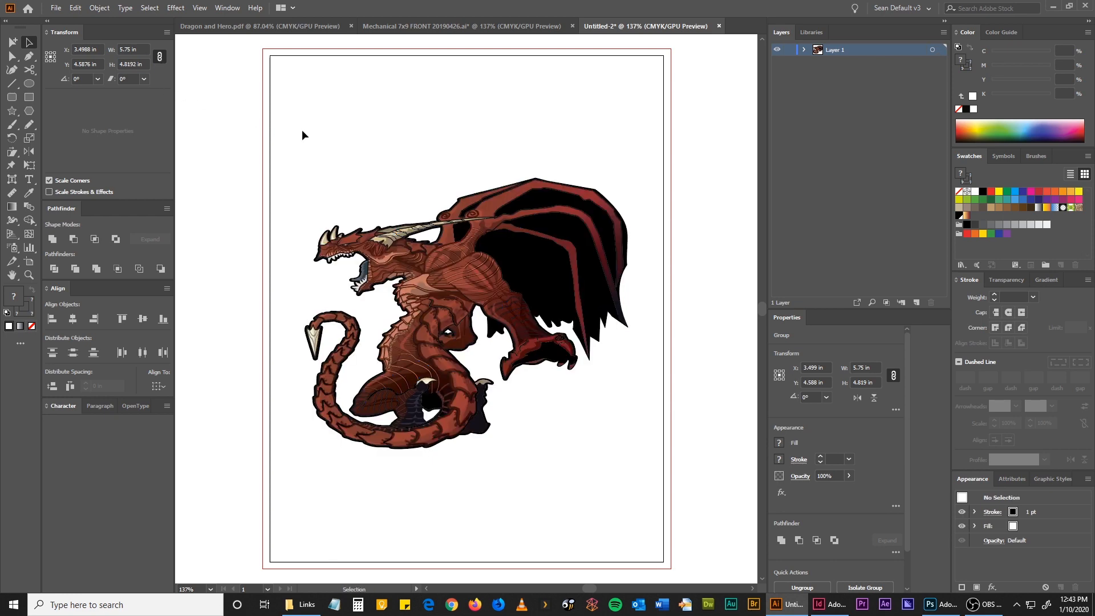
Try scaling the dragon to 5.75 in wide with linked proportions, undo it, and unlink width and height
click(144, 48)
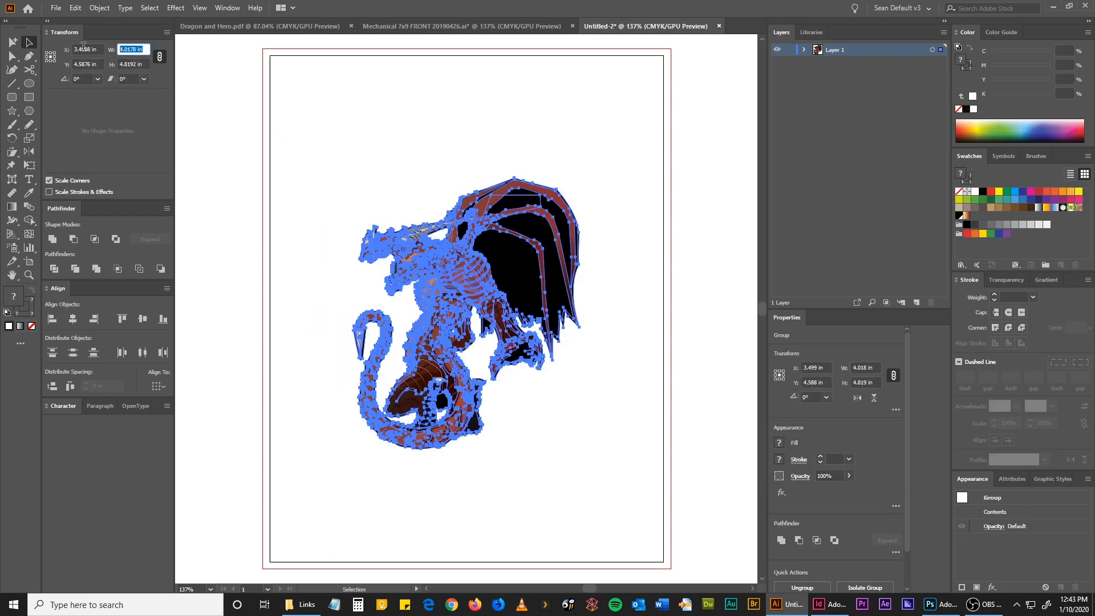
text(5.75)
key(Return)
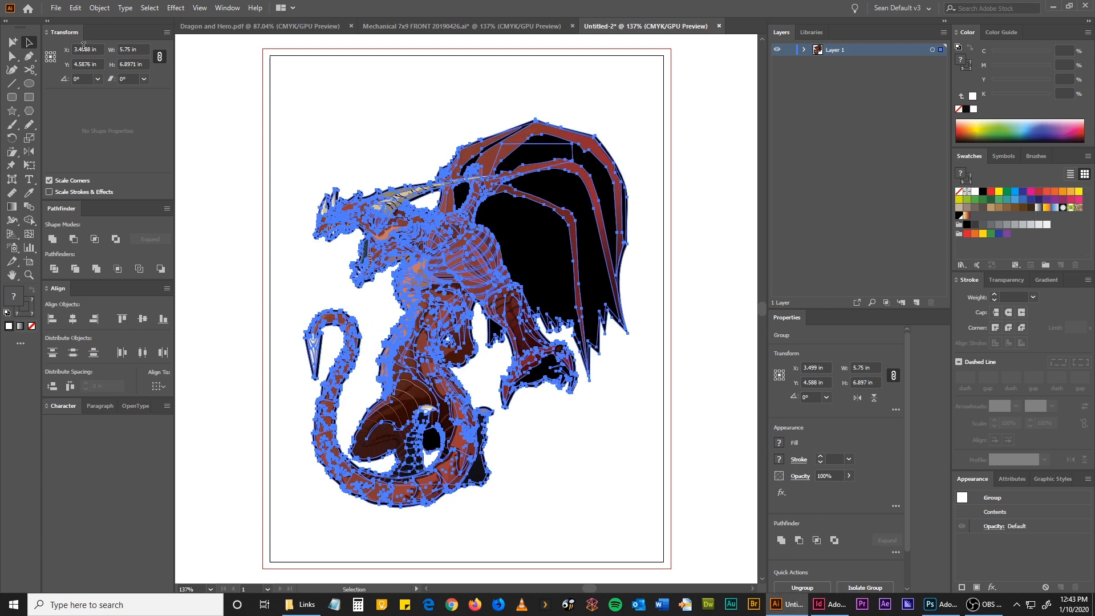
key(ctrl+z)
click(160, 57)
click(293, 122)
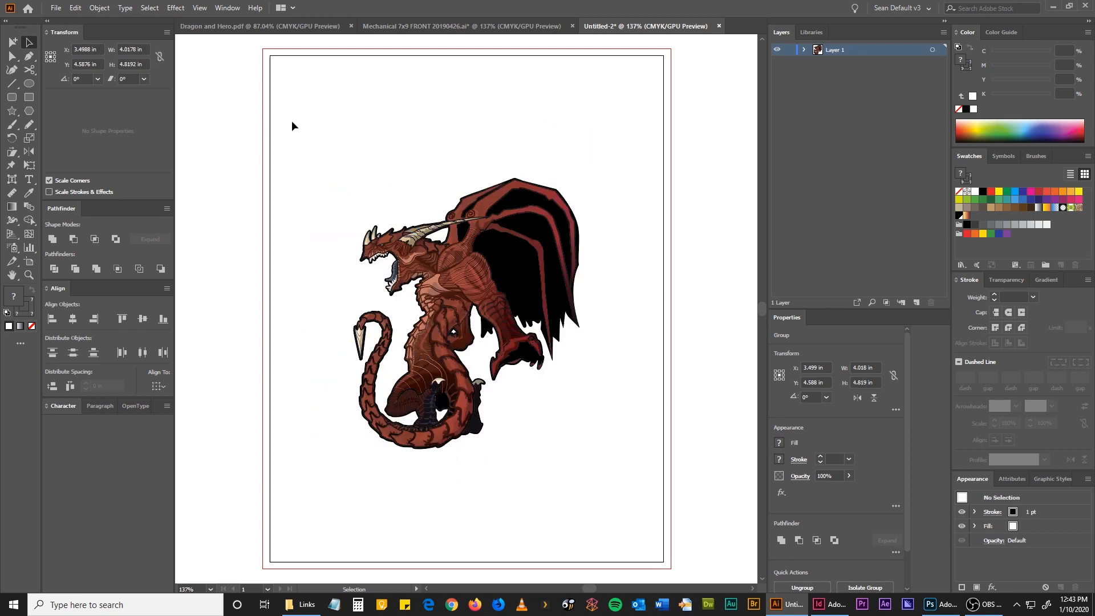
Scale the dragon proportionally to 5.75 in wide while leaving the width and height link off
click(453, 288)
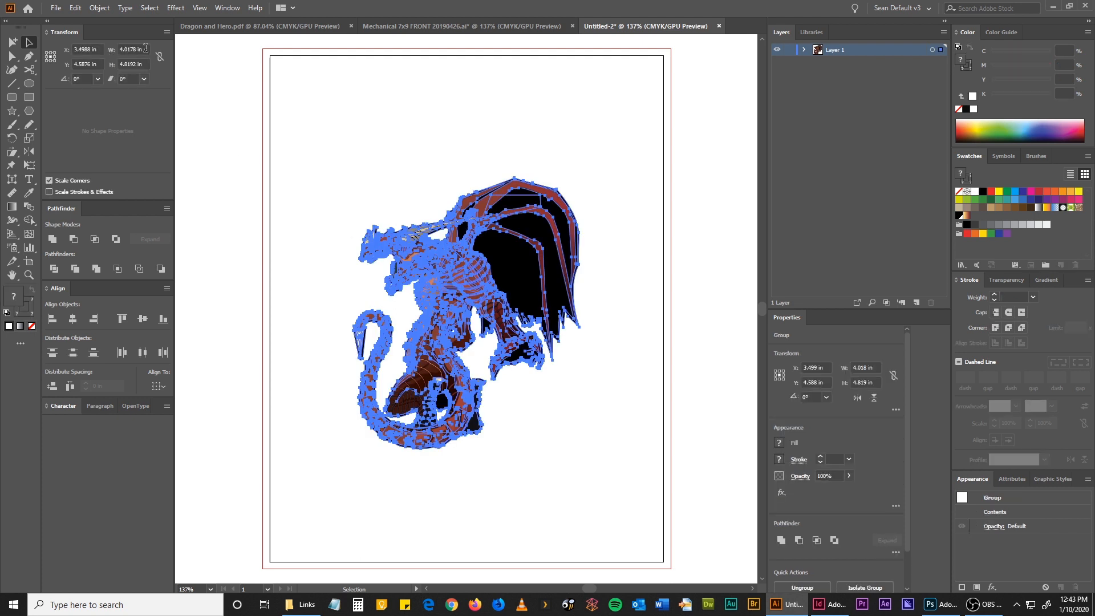
click(146, 49)
text(5.75)
key(Return)
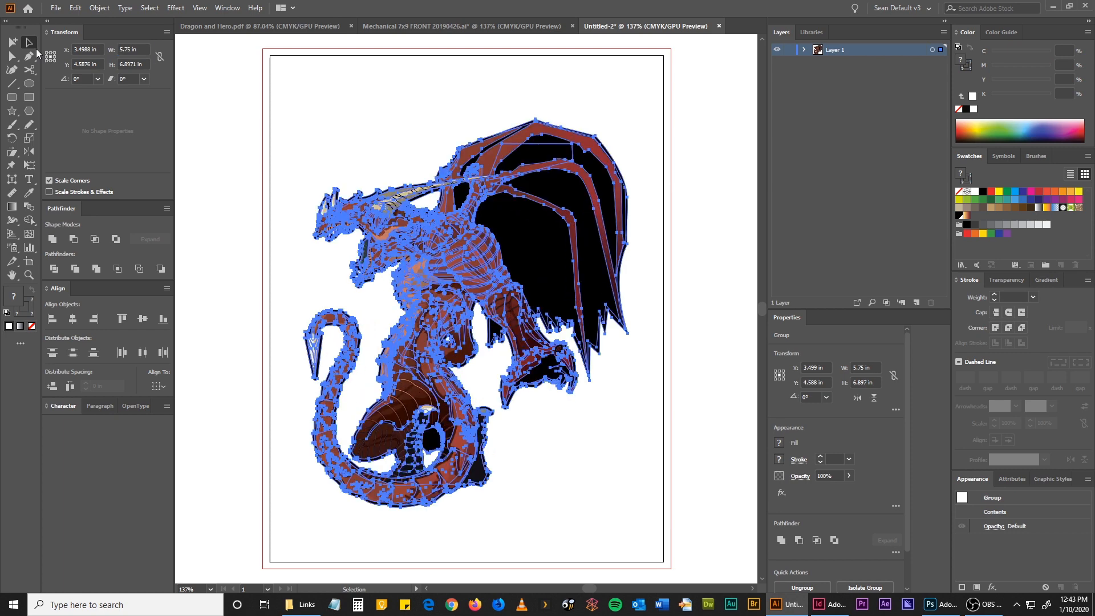
click(284, 131)
click(453, 248)
click(302, 327)
Draw a white rectangle about 4.68 by 3.46 in over the dragon, and undo both it and the dragon's enlargement
key(m)
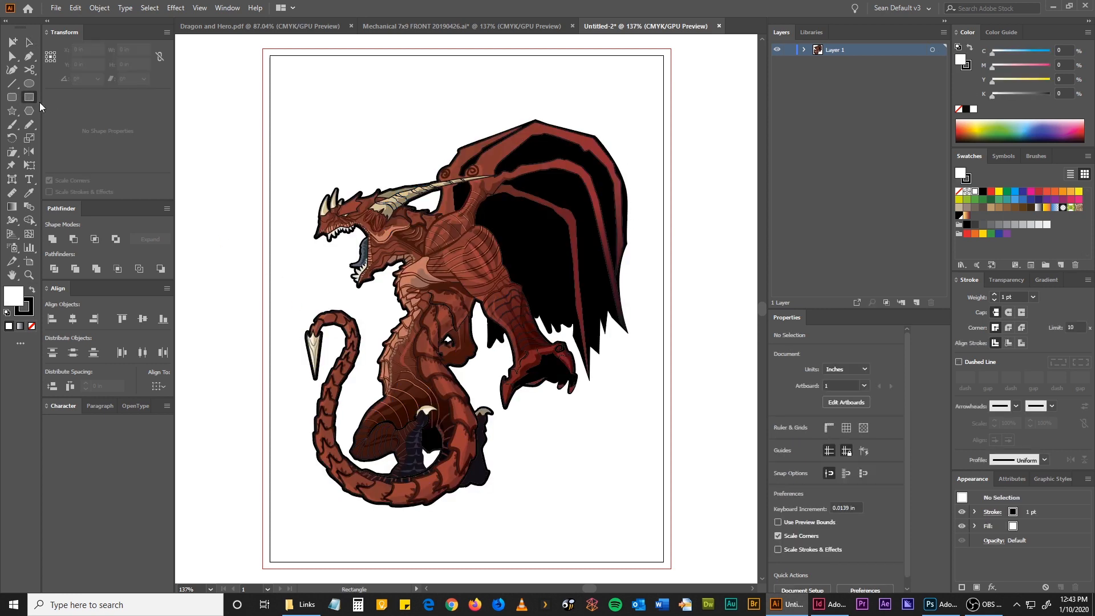
drag(314, 235, 577, 430)
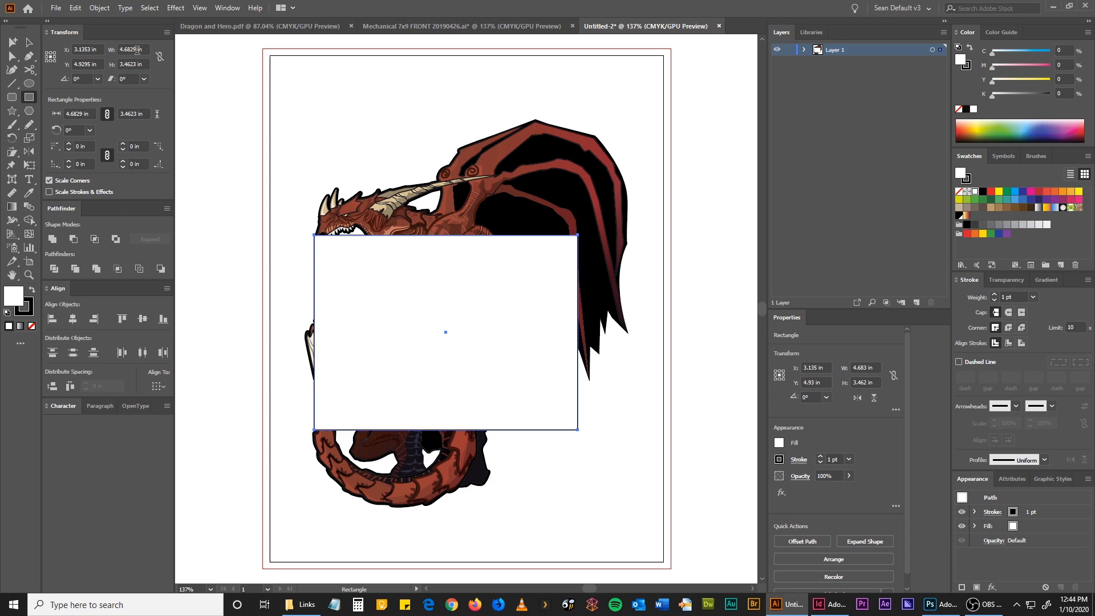
key(ctrl+z)
key(ctrl+shift+z)
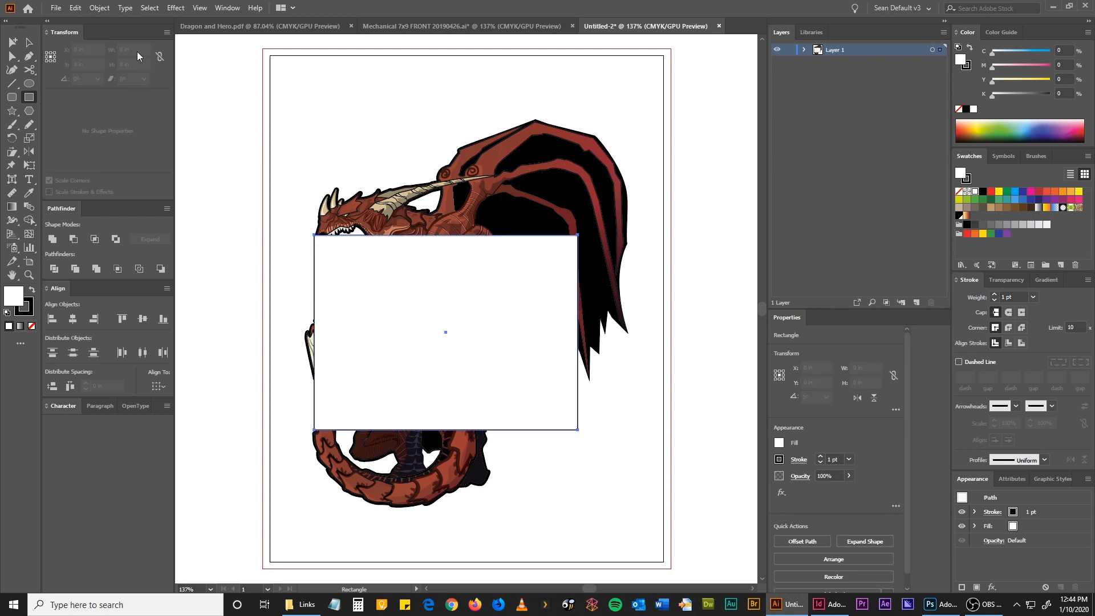
key(ctrl+z)
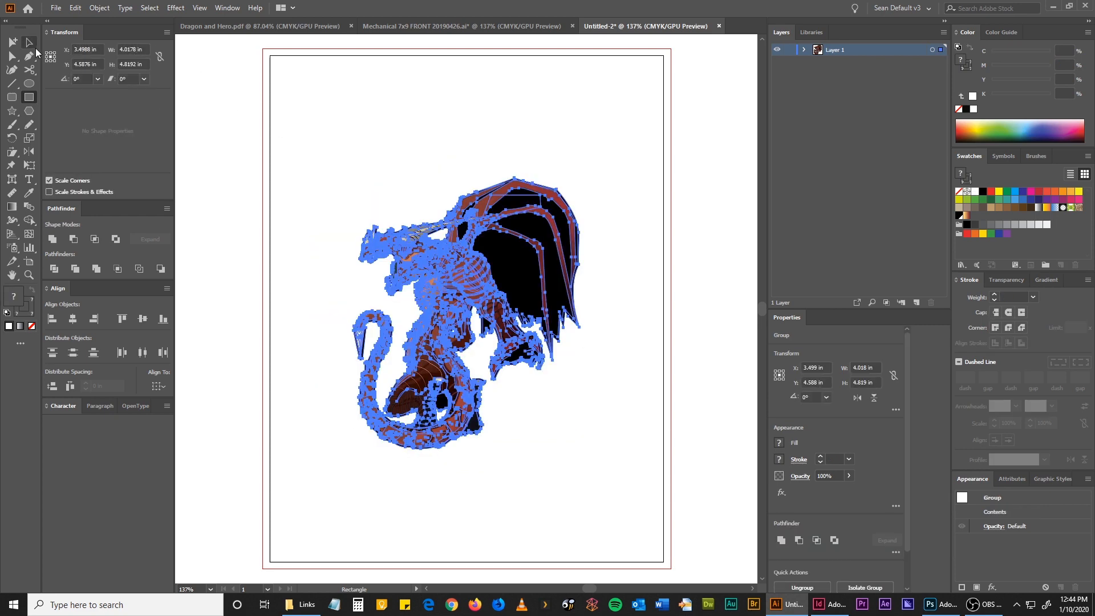
Deselect the dragon and examine its artwork at 300% magnification
click(34, 45)
click(277, 153)
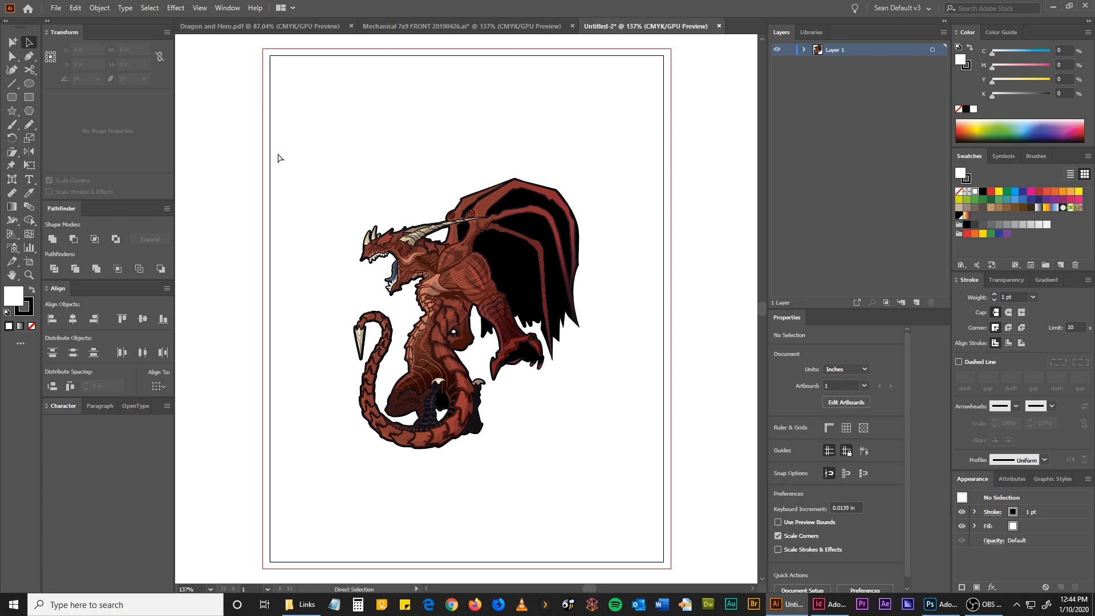
key(ctrl+equal)
key(ctrl+equal)
key(ctrl+equal)
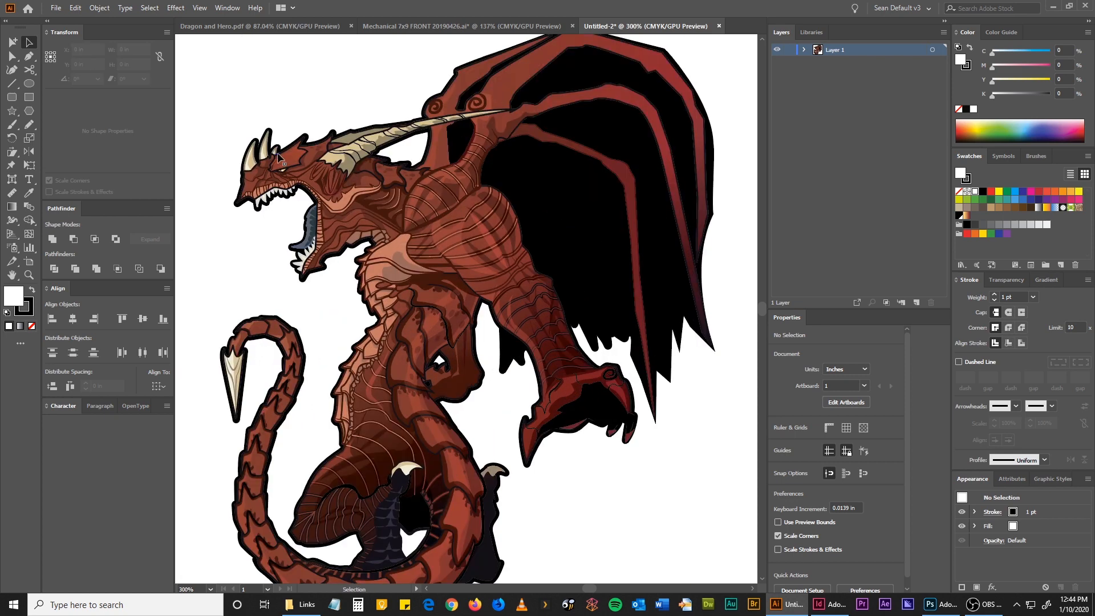
Draw an unfilled rectangle about 3.28 by 2.91 in framing the dragon from its horns to its outstretched claw
click(29, 98)
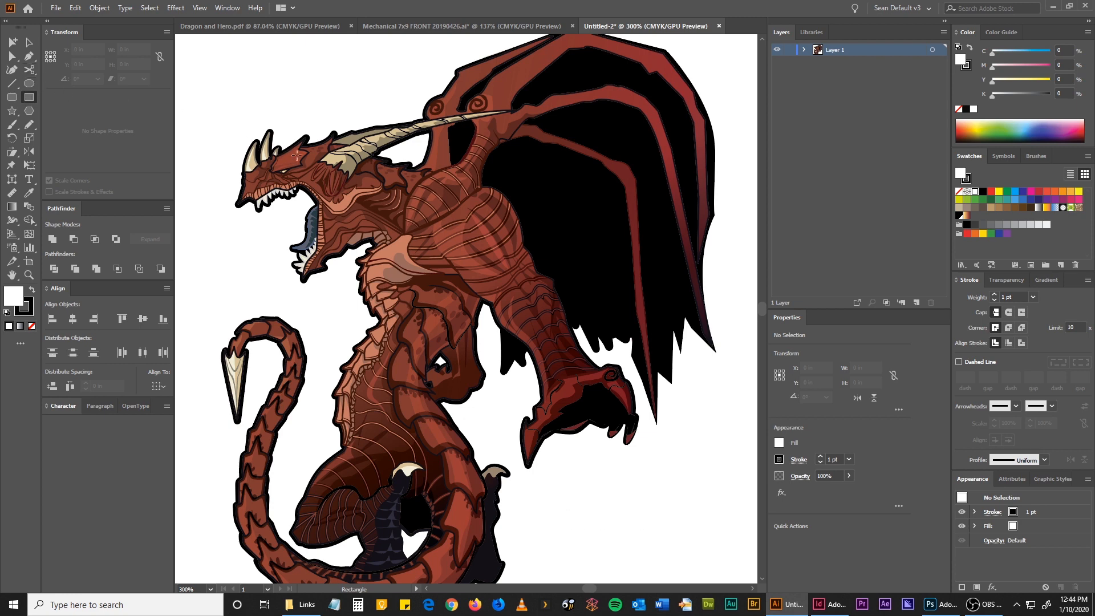
drag(235, 110, 639, 469)
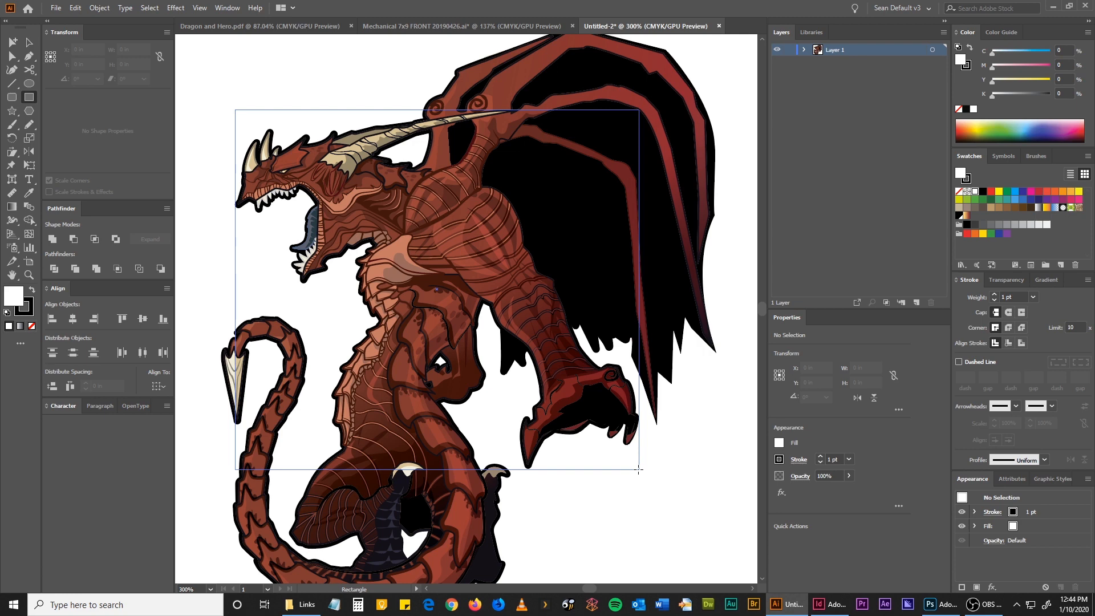
drag(639, 470, 643, 521)
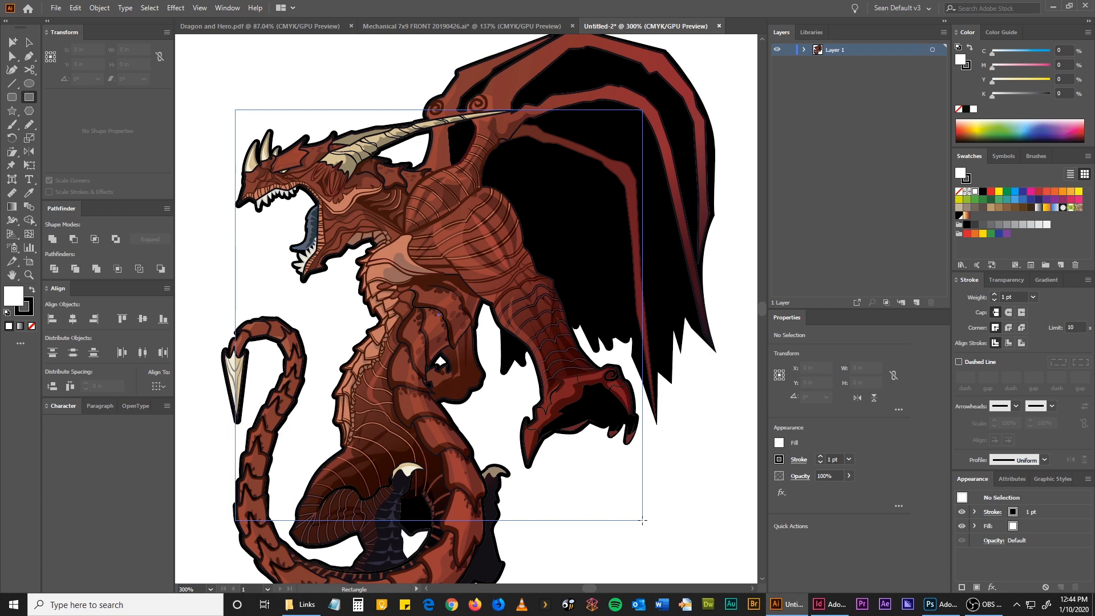
drag(642, 520, 639, 468)
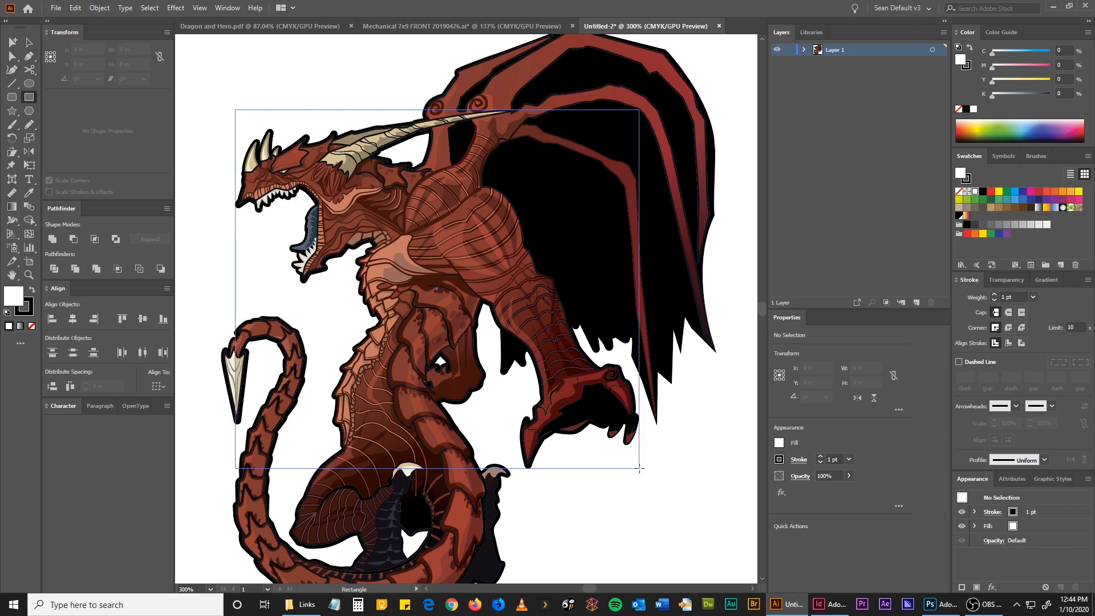
drag(640, 468, 640, 468)
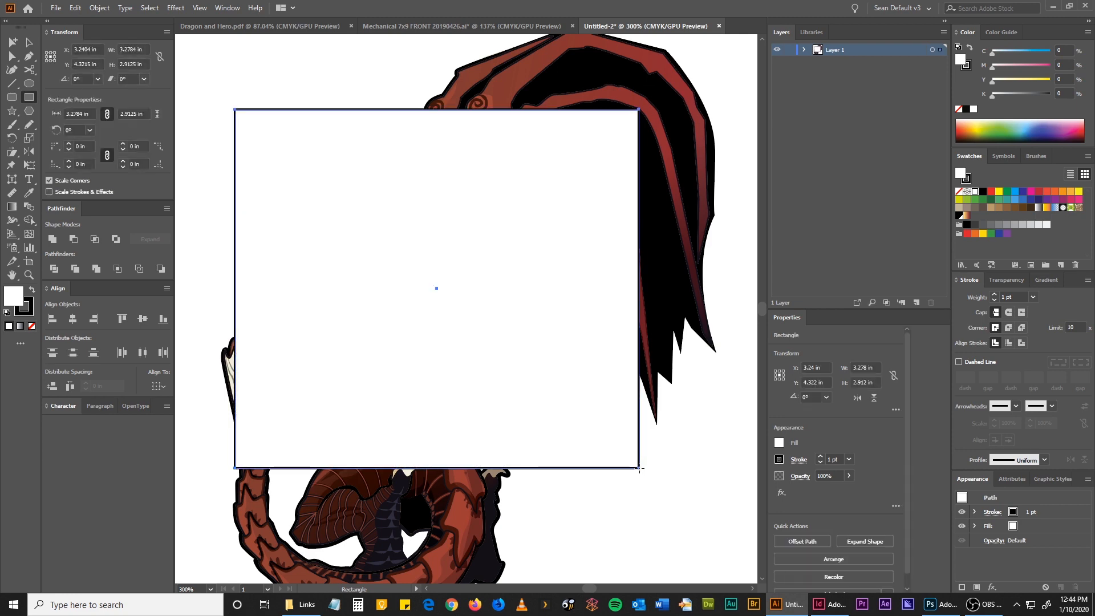
key(slash)
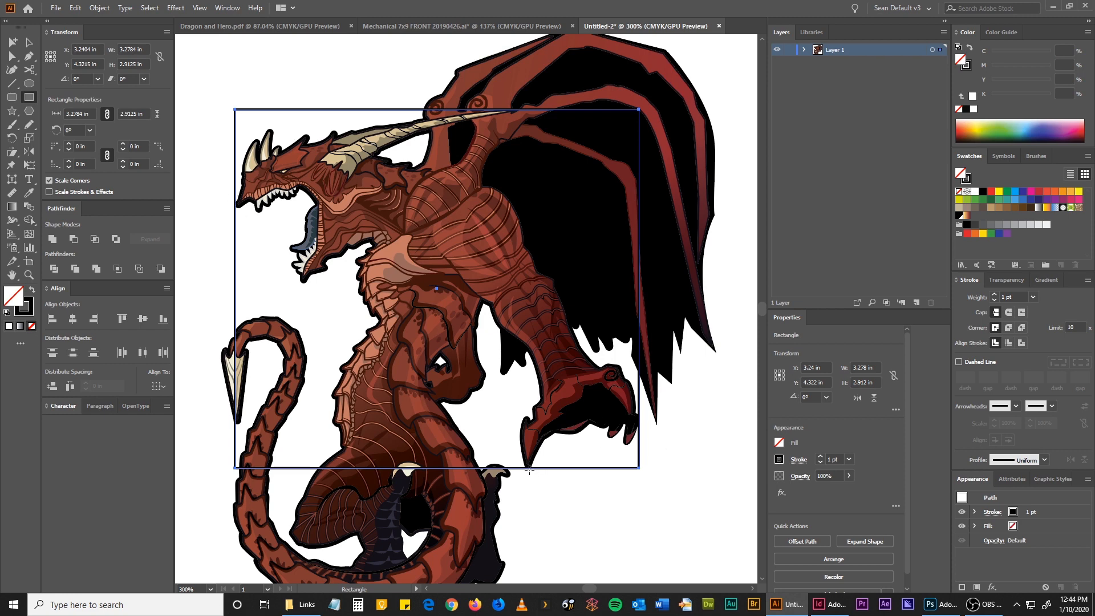
Clip the dragon to the rectangle with a clipping mask and deselect it
click(28, 44)
drag(208, 83, 534, 373)
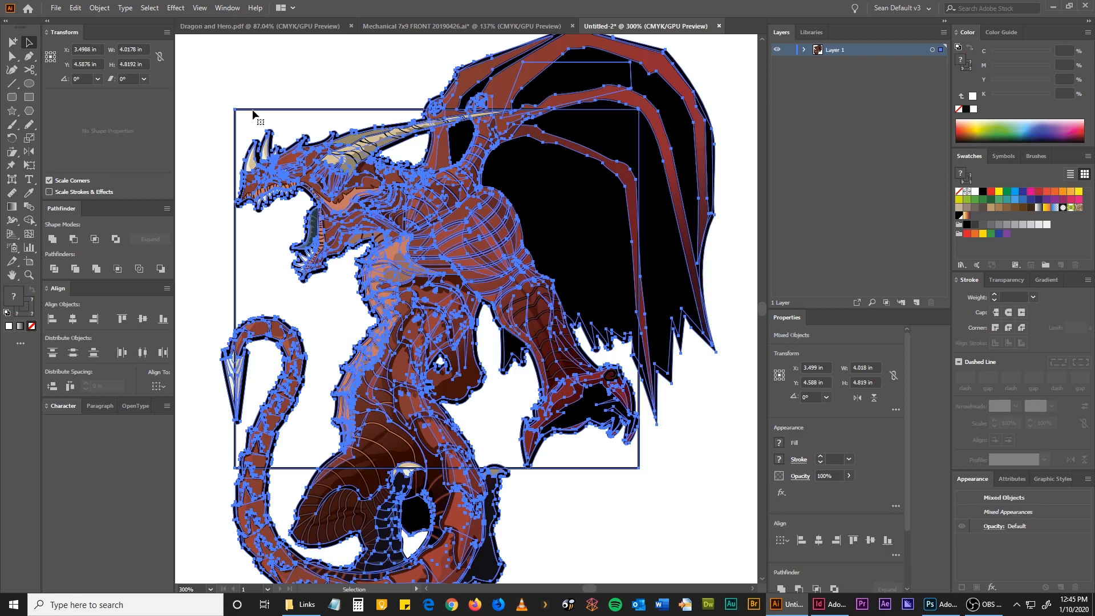
click(98, 7)
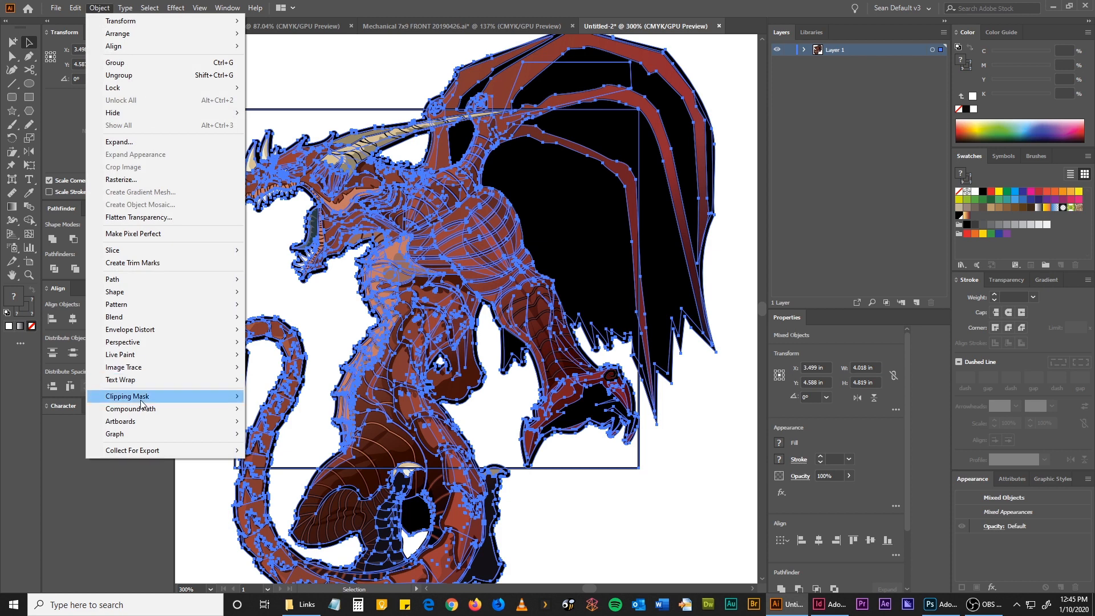
mouse_move(143, 398)
click(275, 399)
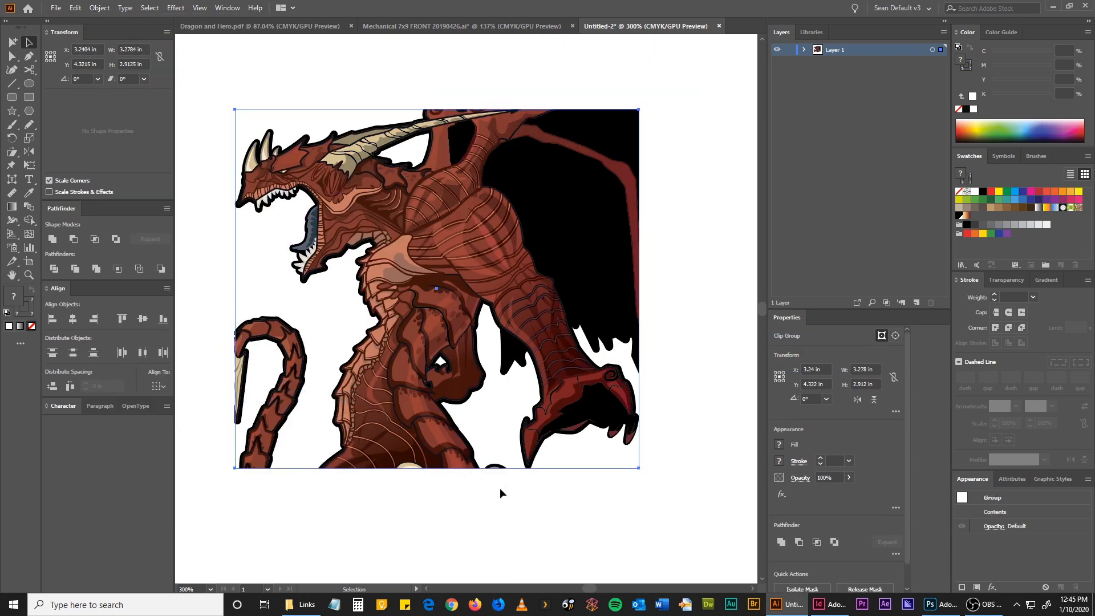
click(505, 495)
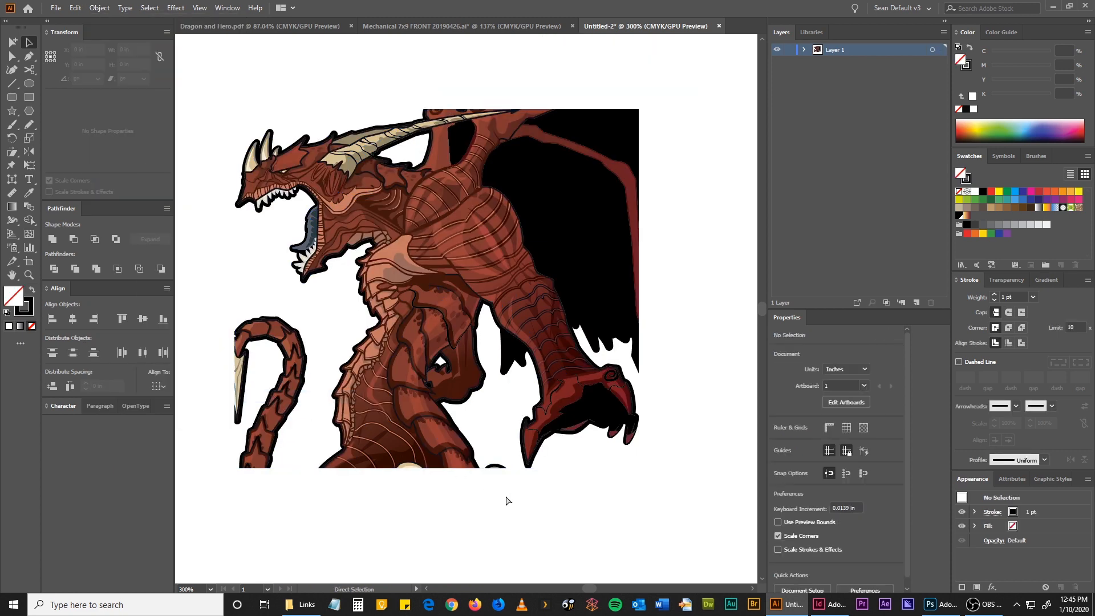
Link the clipped dragon's width and height and scale it to 5.75 in wide
key(ctrl+1)
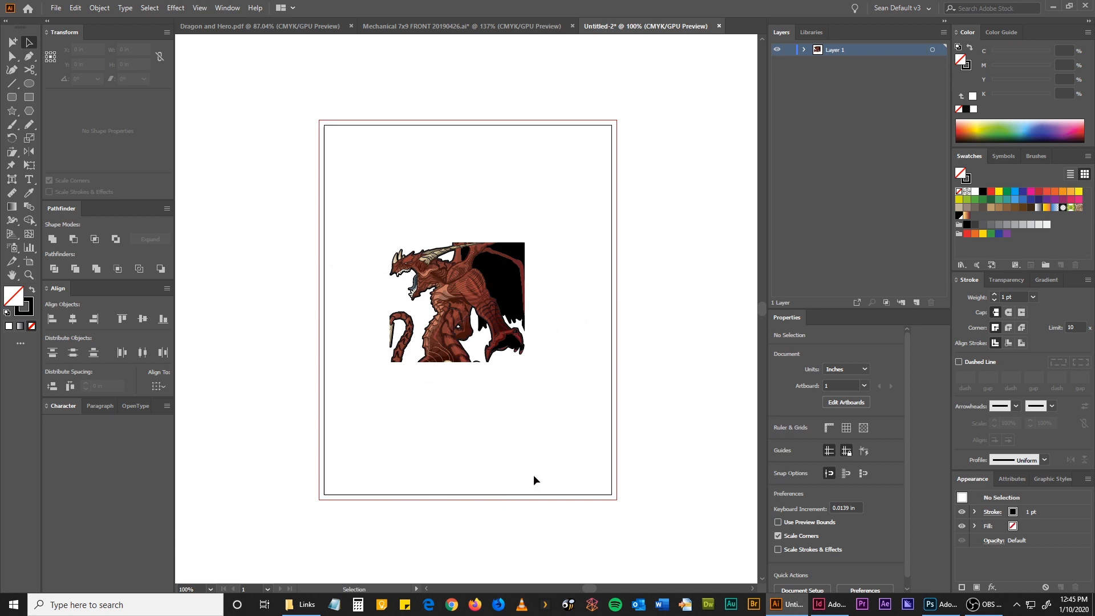
click(432, 287)
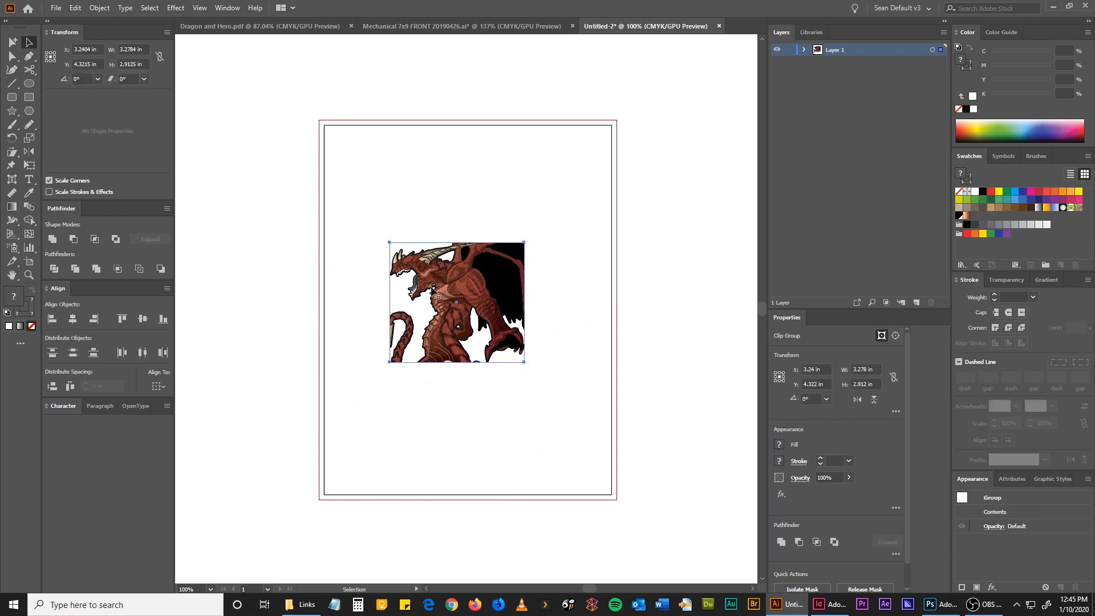
drag(460, 301, 457, 291)
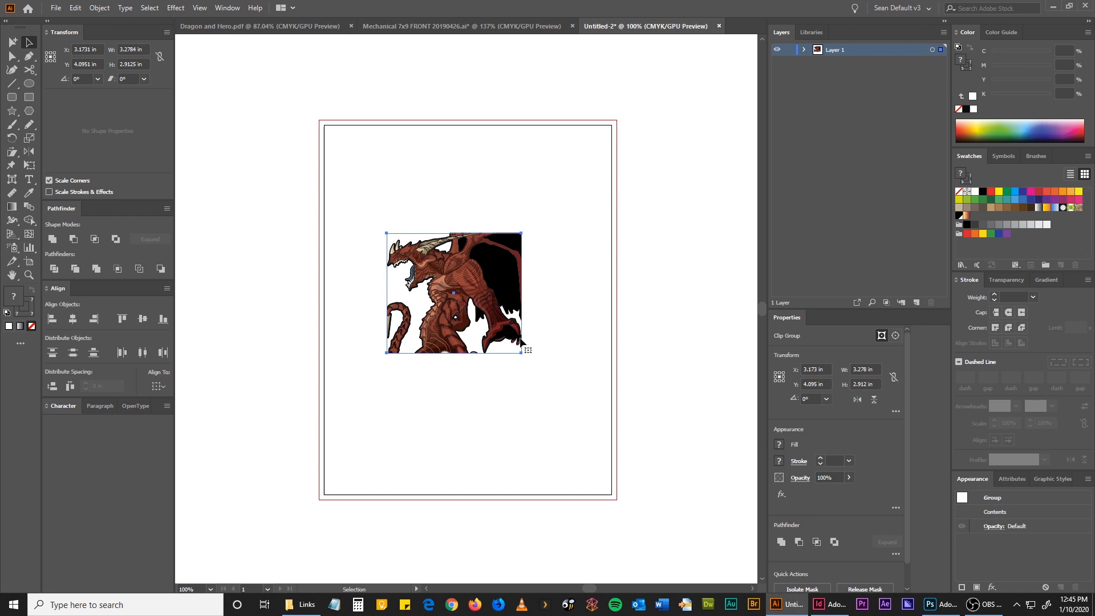
click(160, 59)
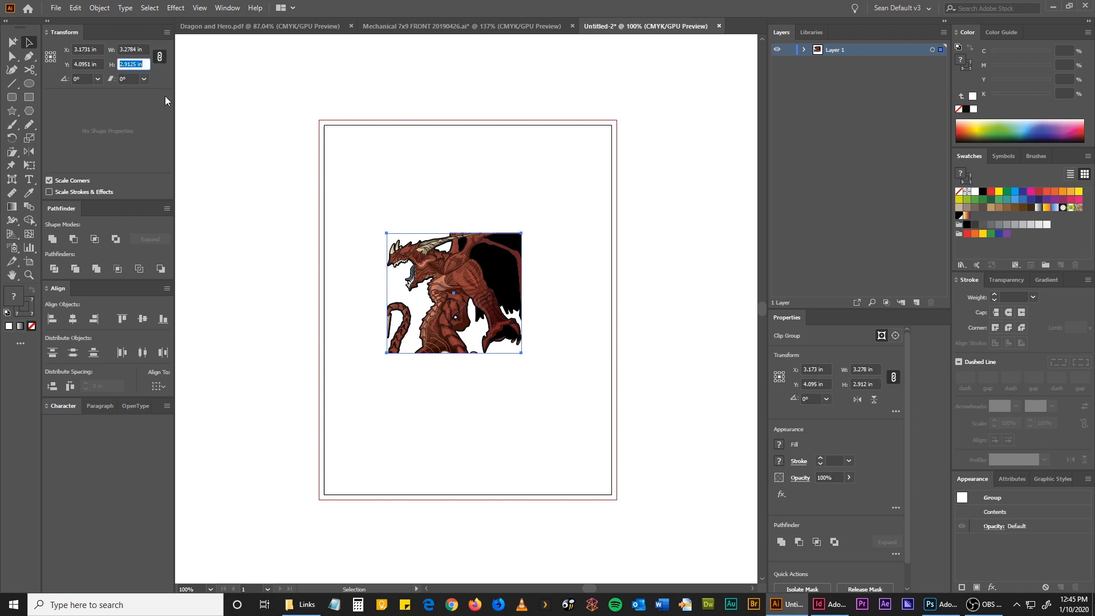
click(132, 49)
text(5.75)
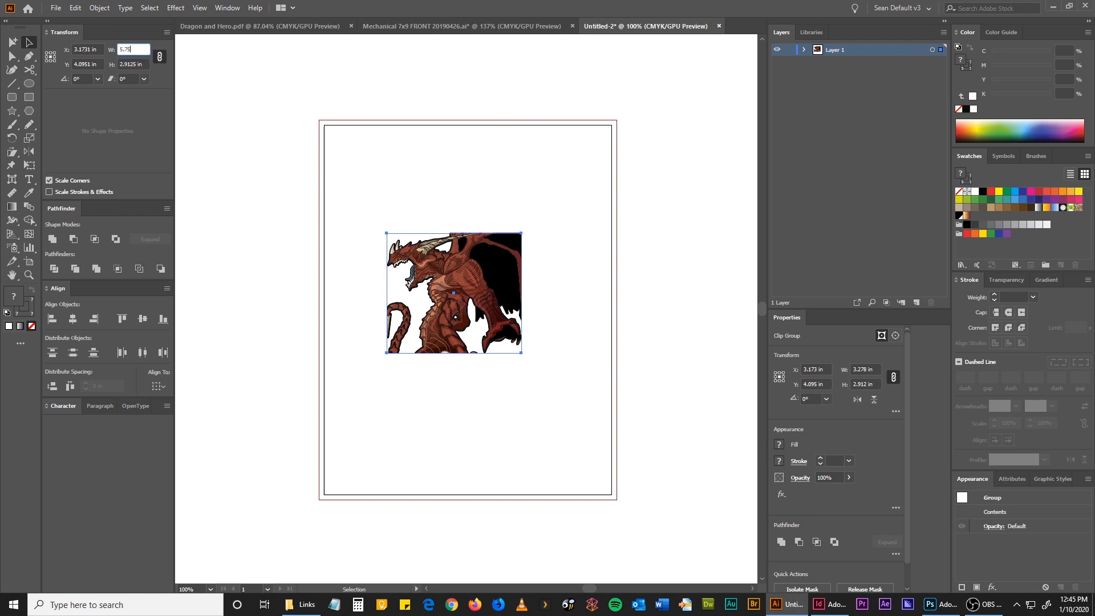
key(Return)
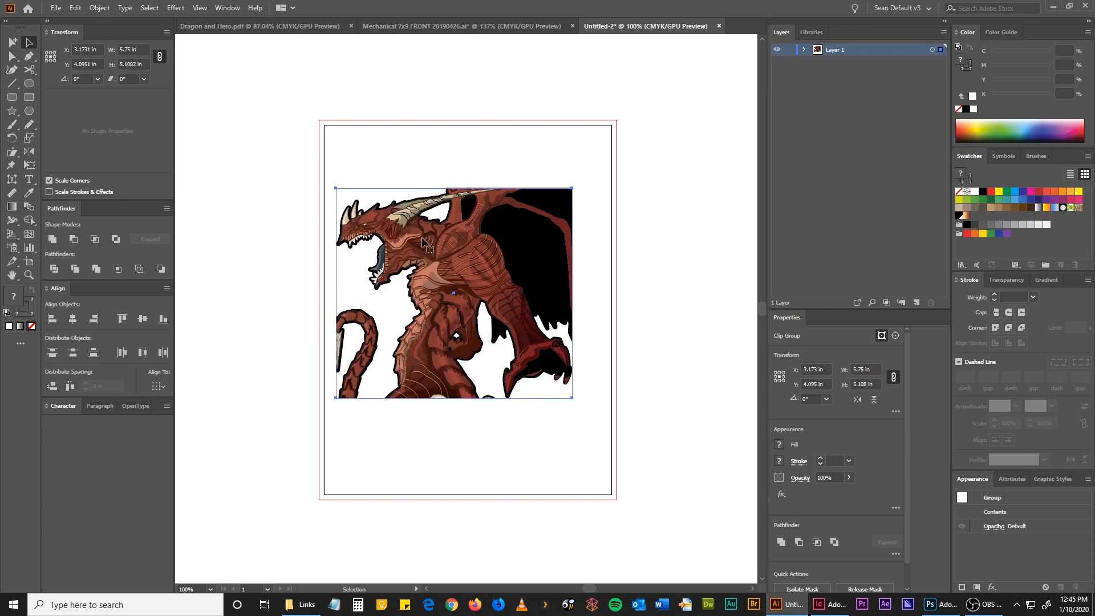
Align the clipped dragon's lower-left corner with the lower-left corner of the artboard
drag(434, 245, 436, 249)
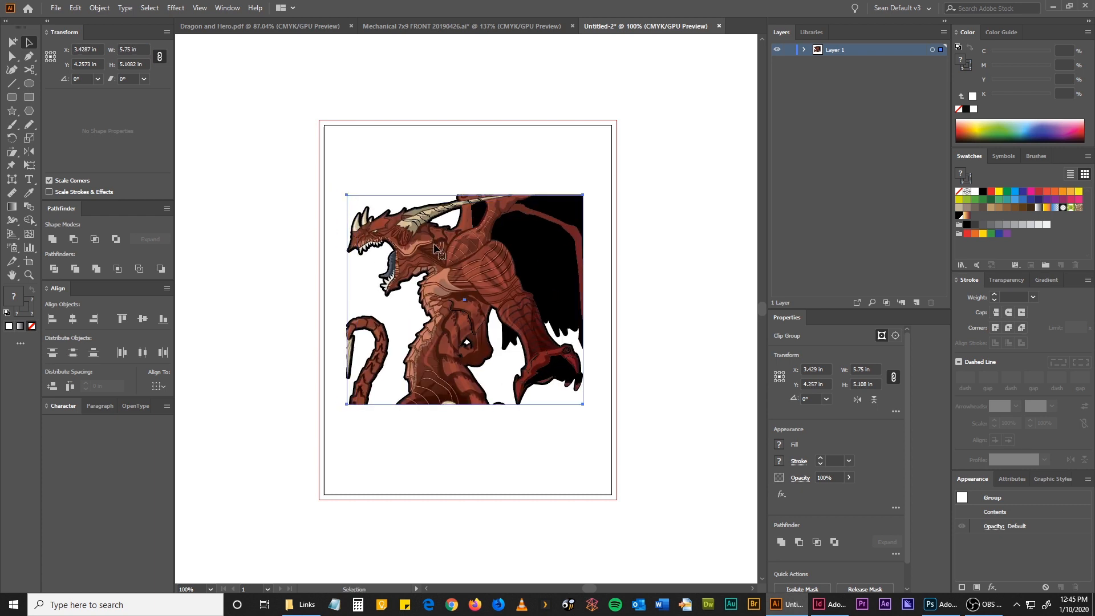
click(100, 8)
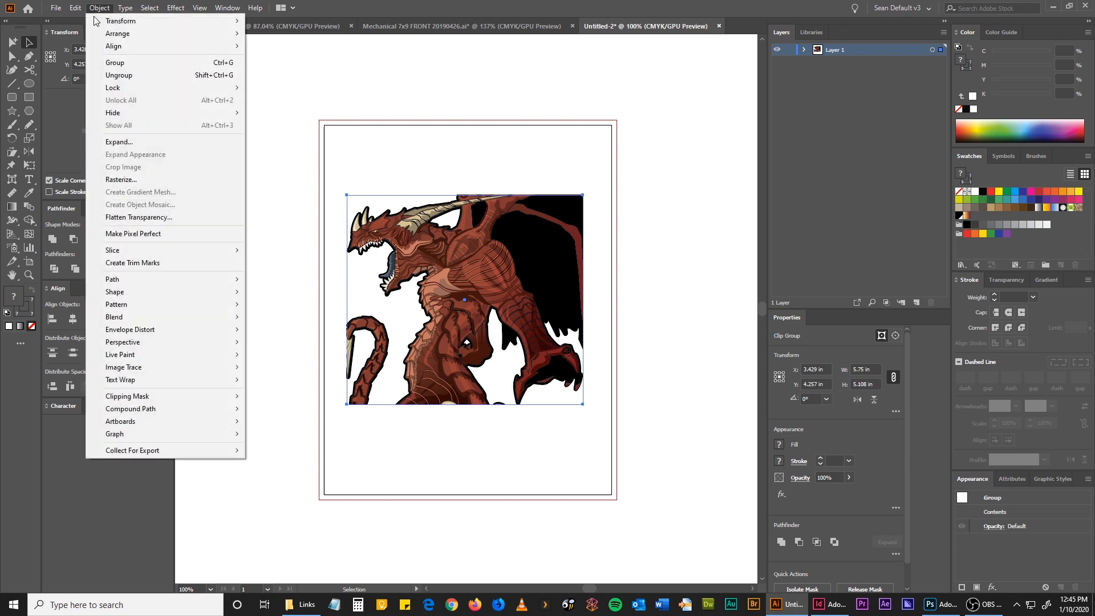
mouse_move(139, 396)
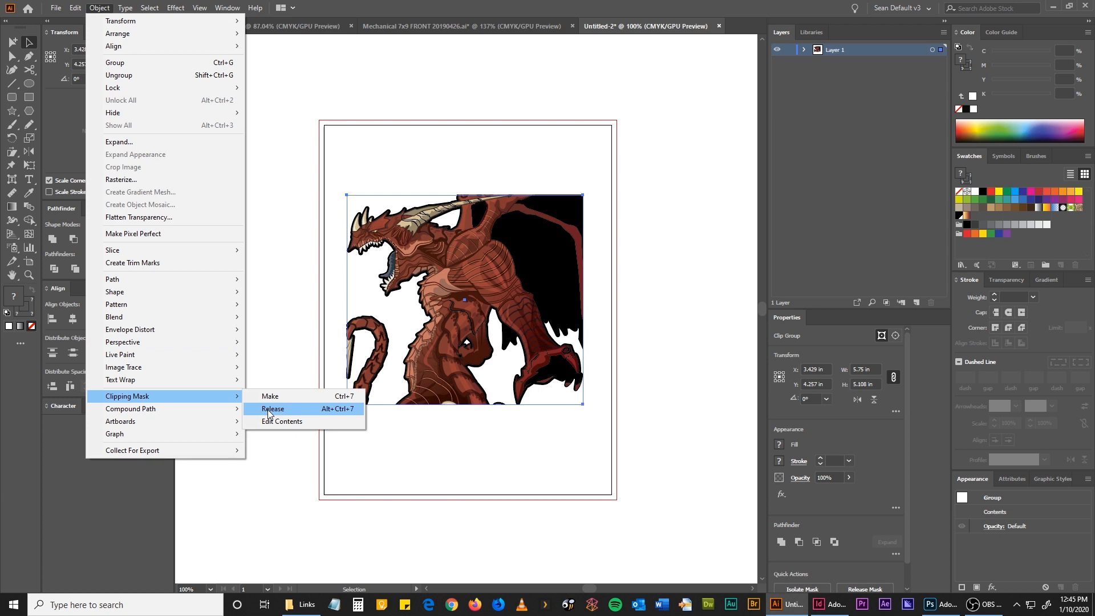
click(351, 4)
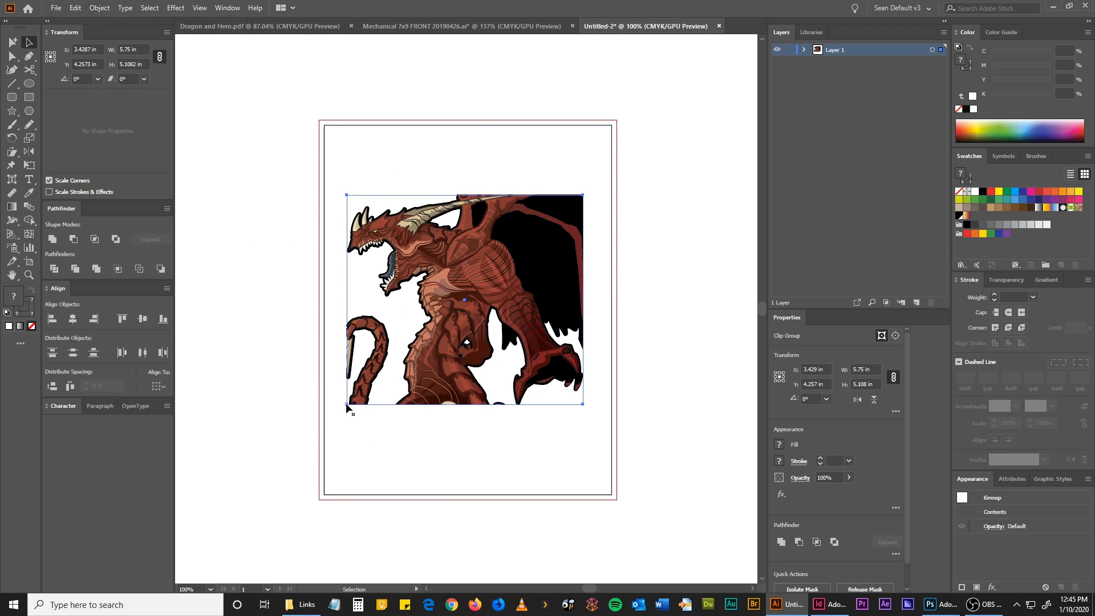
drag(345, 409, 323, 494)
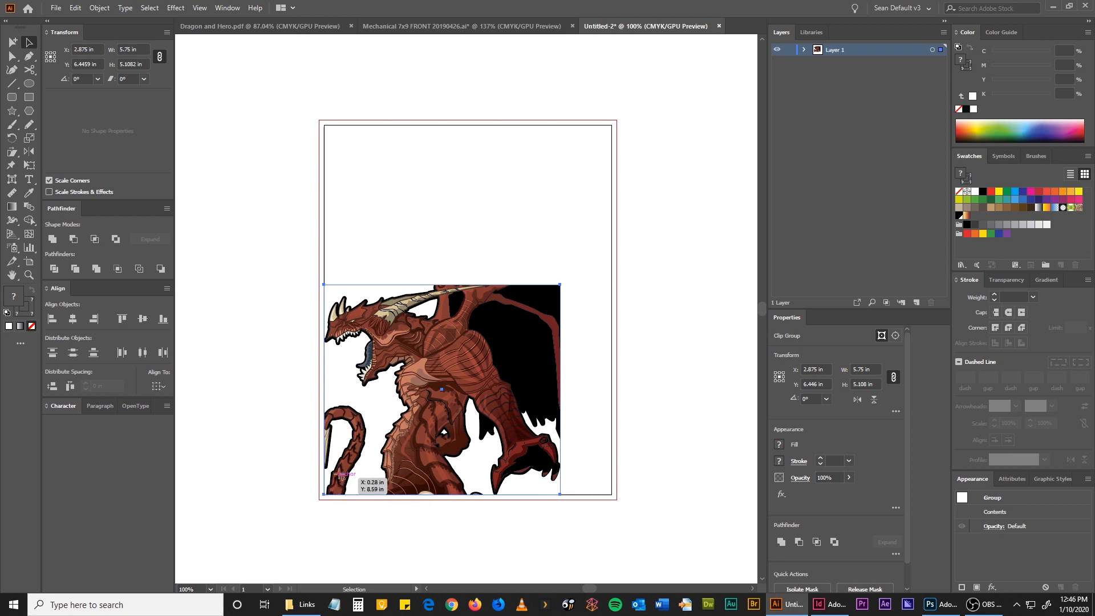
drag(340, 473, 324, 494)
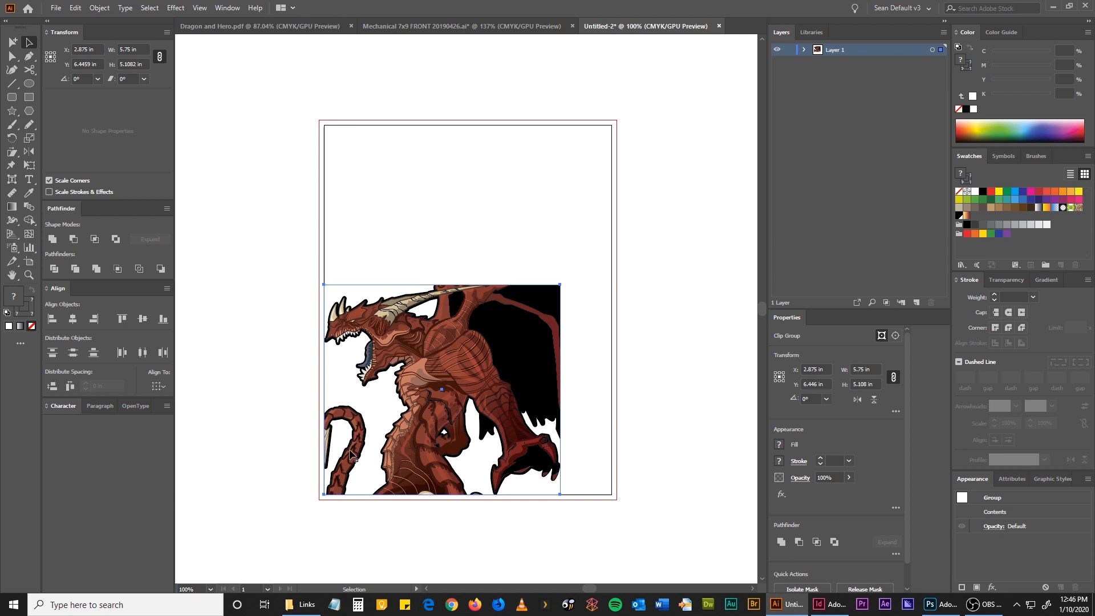
Try moving the clipped dragon 0.3 in horizontally and -1.45 in vertically with the Move command
key(Return)
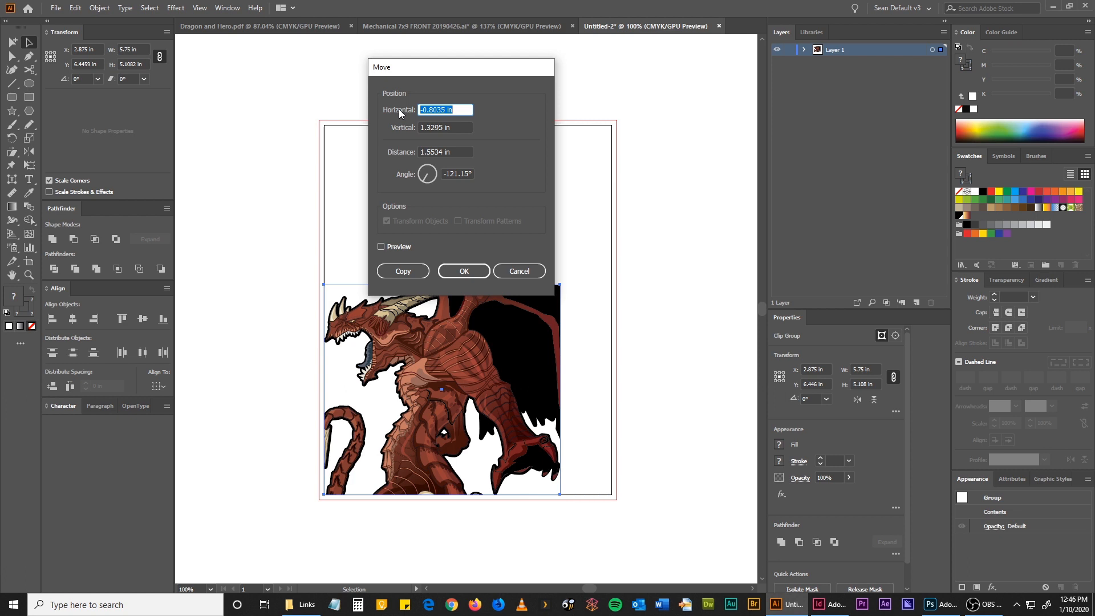
text(.3)
key(Tab)
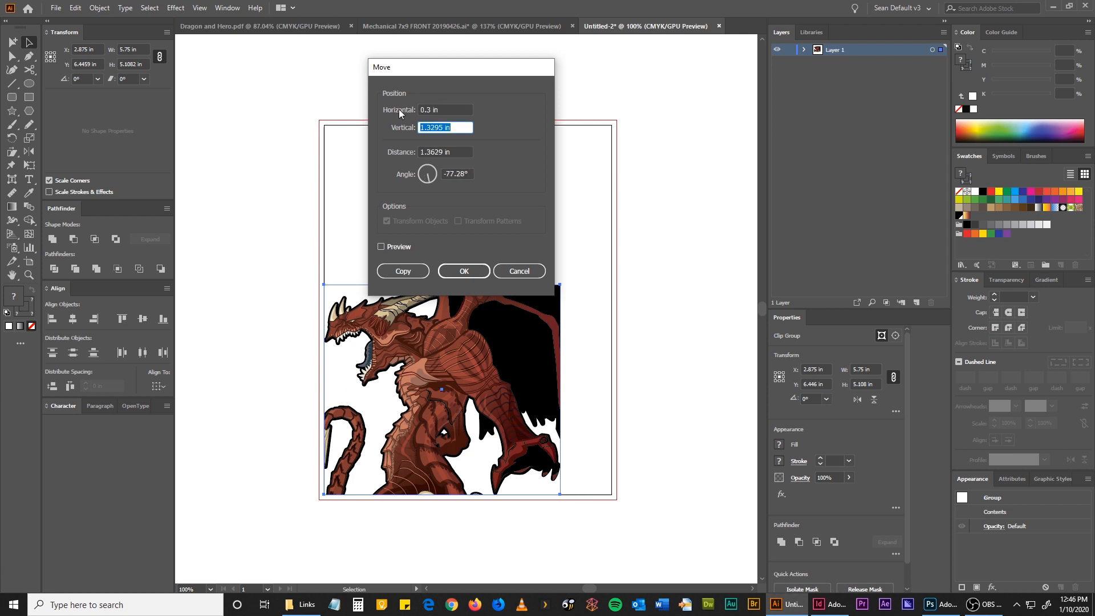
text(-1.45)
key(Return)
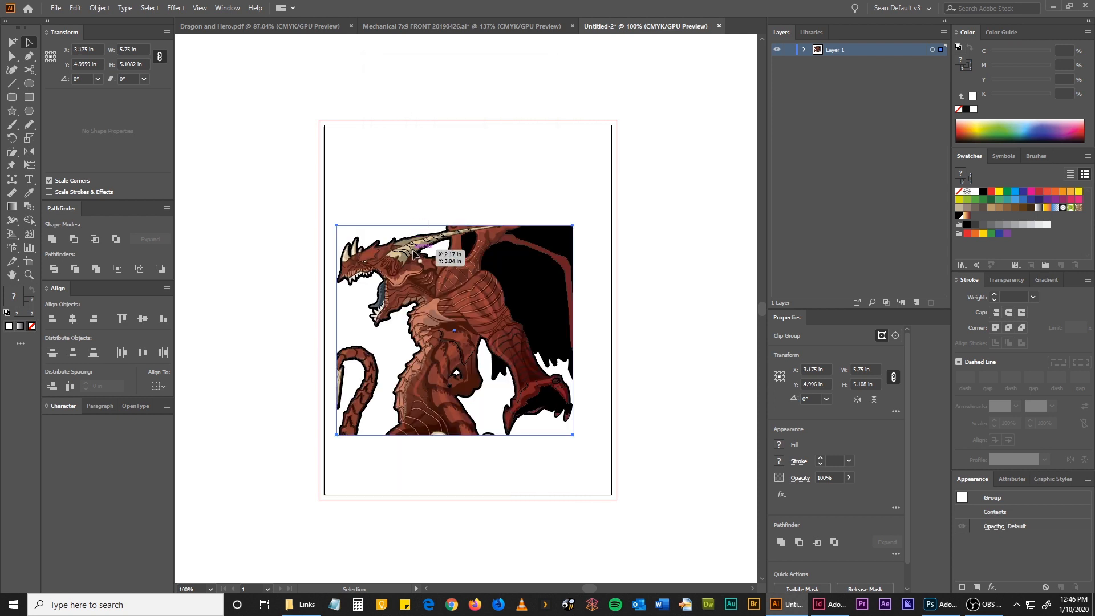
Try releasing the dragon's clipping mask and deleting the leftover rectangle
click(100, 8)
mouse_move(142, 400)
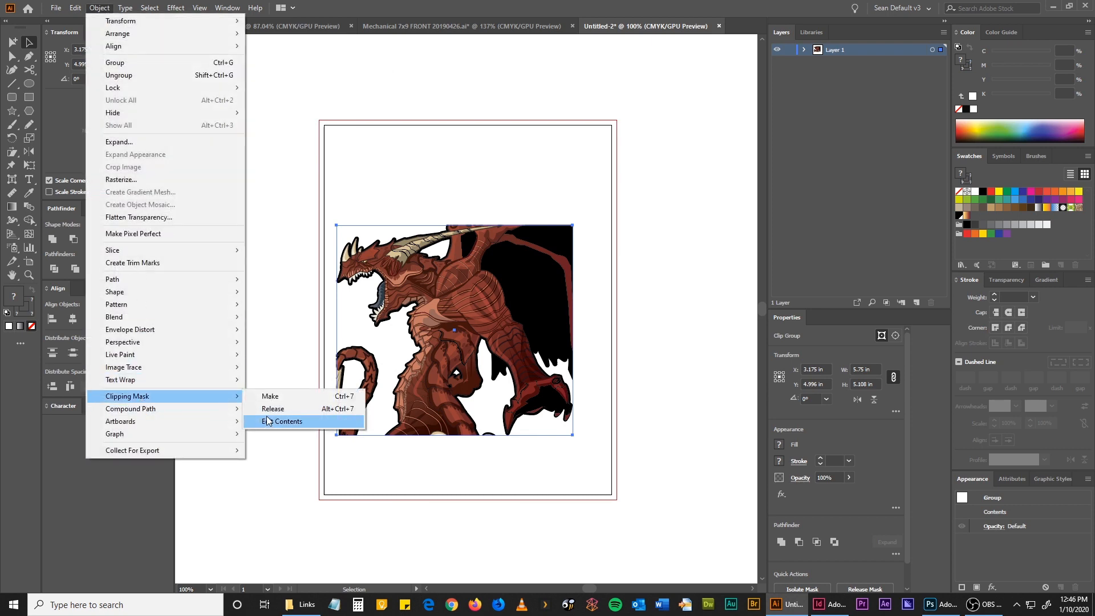
click(275, 408)
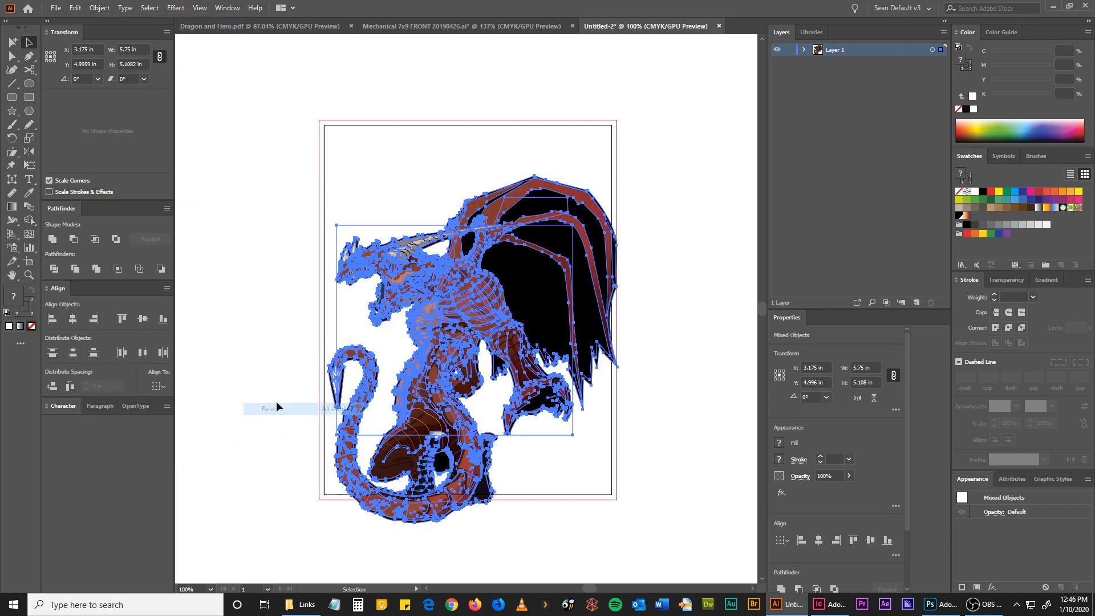
click(347, 226)
key(Delete)
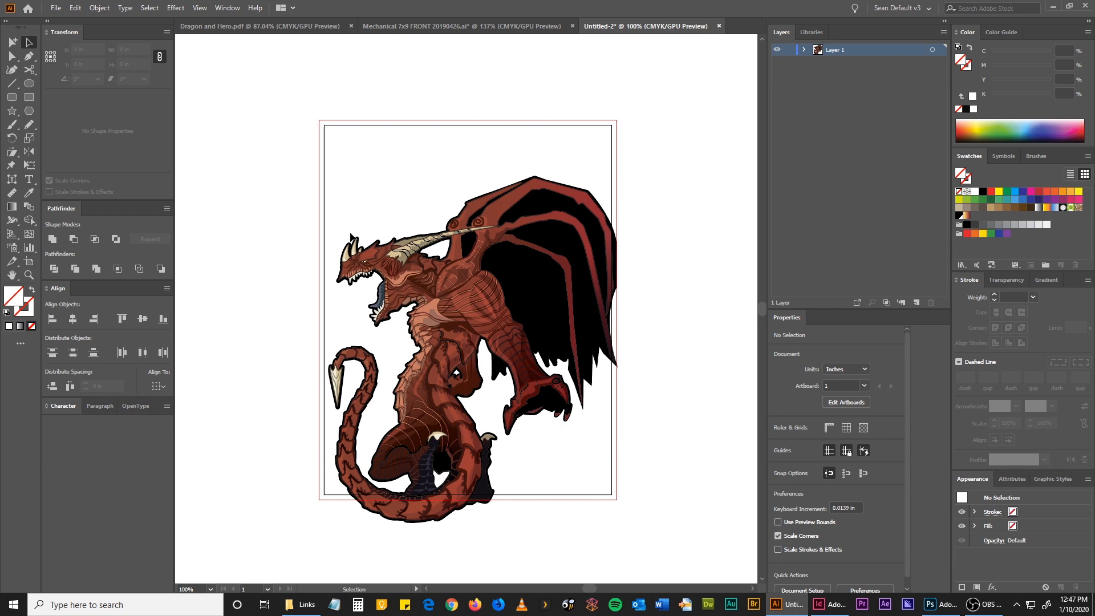
Undo the rectangle deletion, the mask release and the clipped dragon's offset from the artboard corner
click(352, 237)
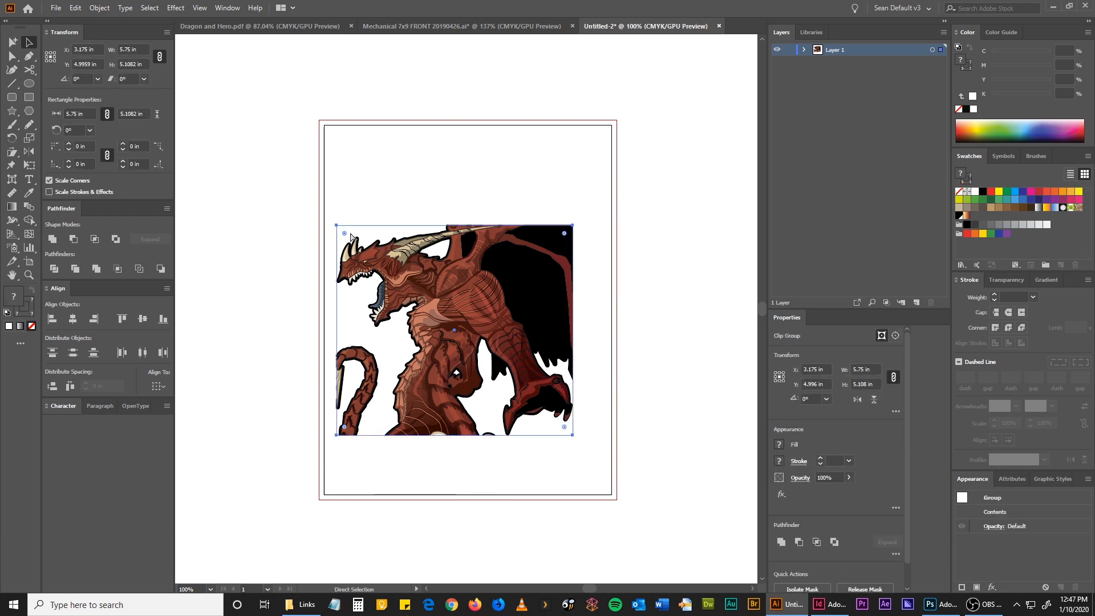
drag(394, 279, 387, 340)
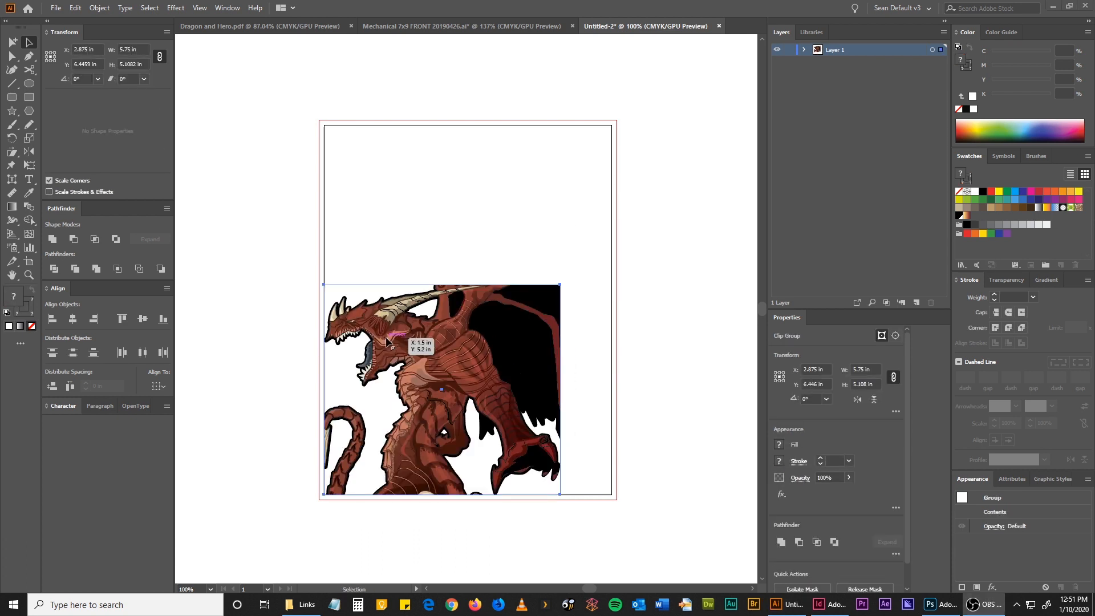
click(383, 304)
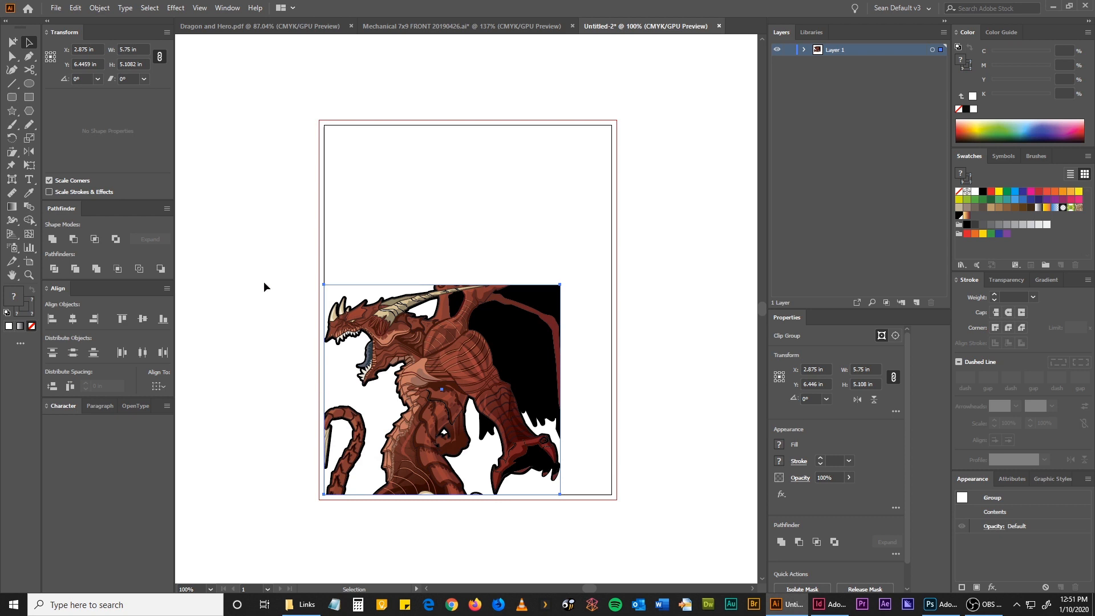
Offset the clipped dragon by adding 0.3 in to its X position and subtracting 1.45 in from its Y position
click(98, 49)
text(+.3in)
key(Return)
click(101, 65)
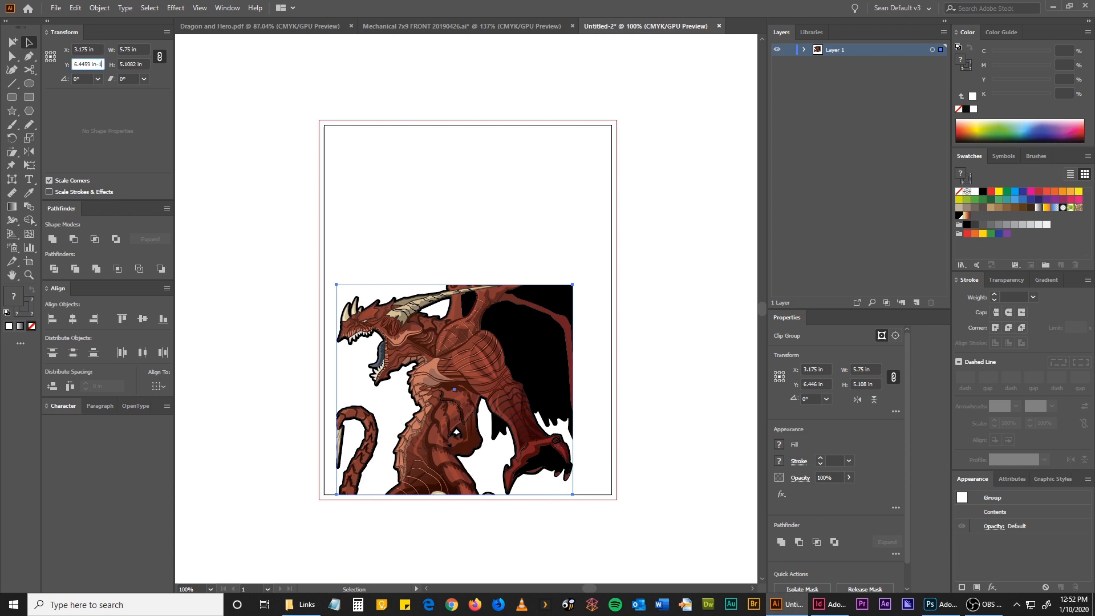
text(-1.45)
key(Return)
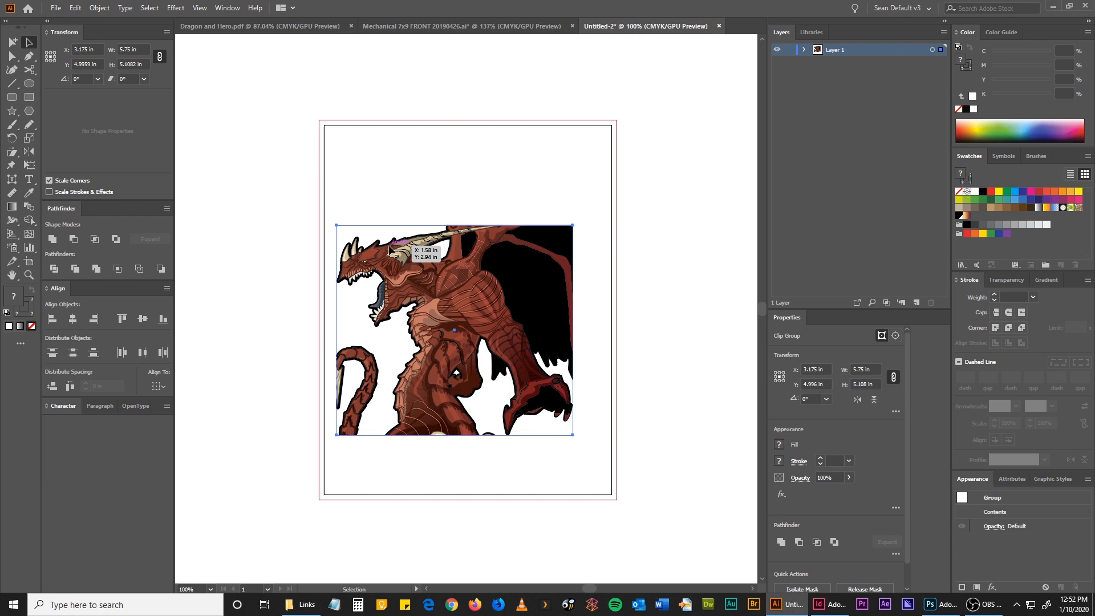
Release the clipping mask from the repositioned dragon
click(99, 8)
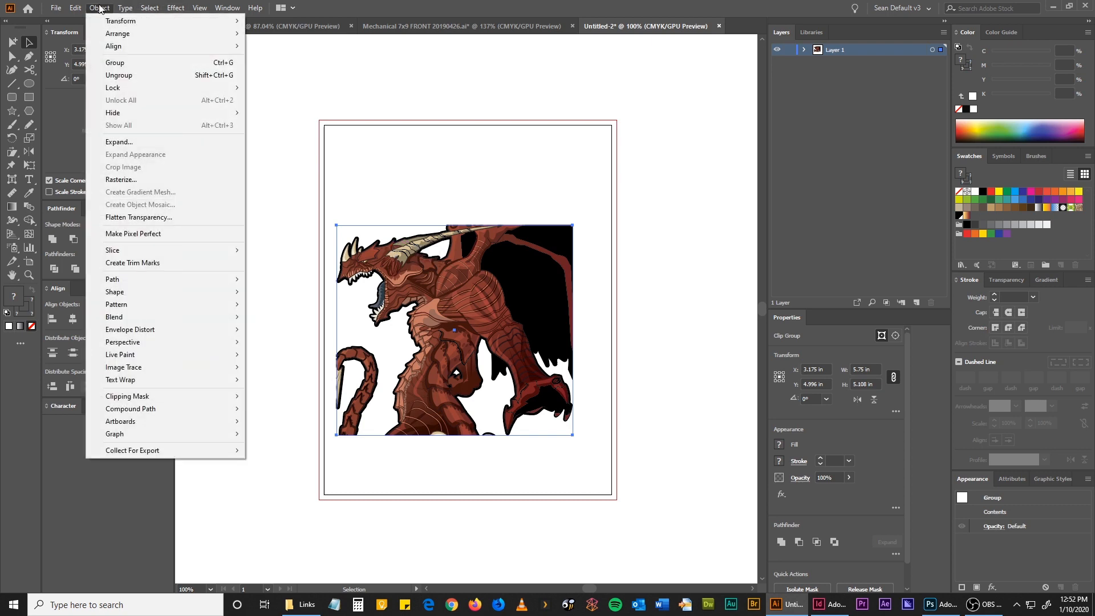
mouse_move(226, 397)
click(274, 409)
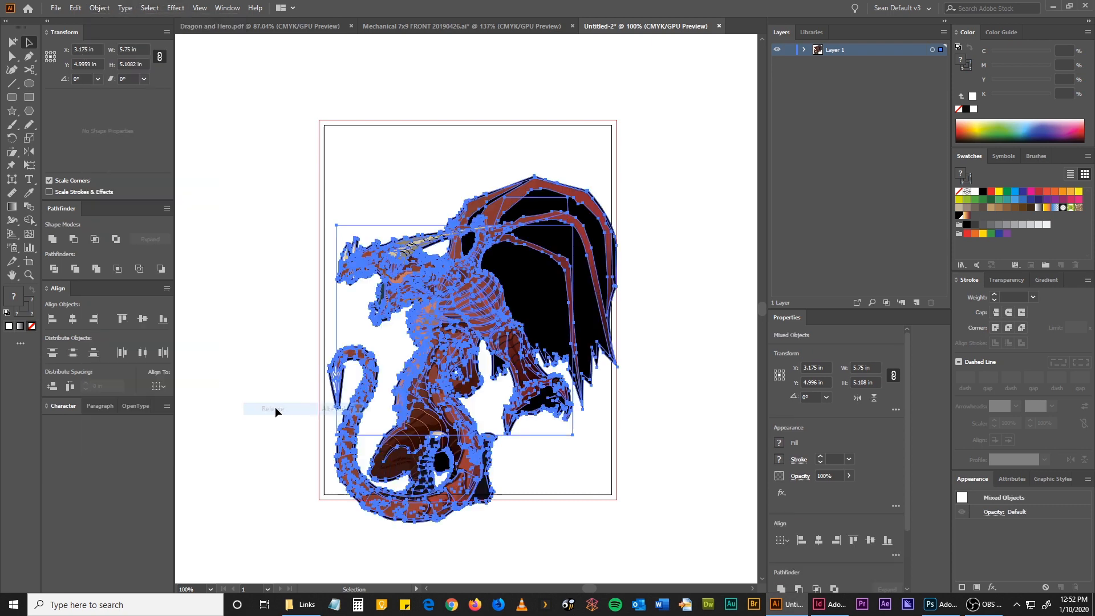
Delete the leftover mask rectangle around the dragon and close the untitled flyer document
drag(296, 194, 345, 236)
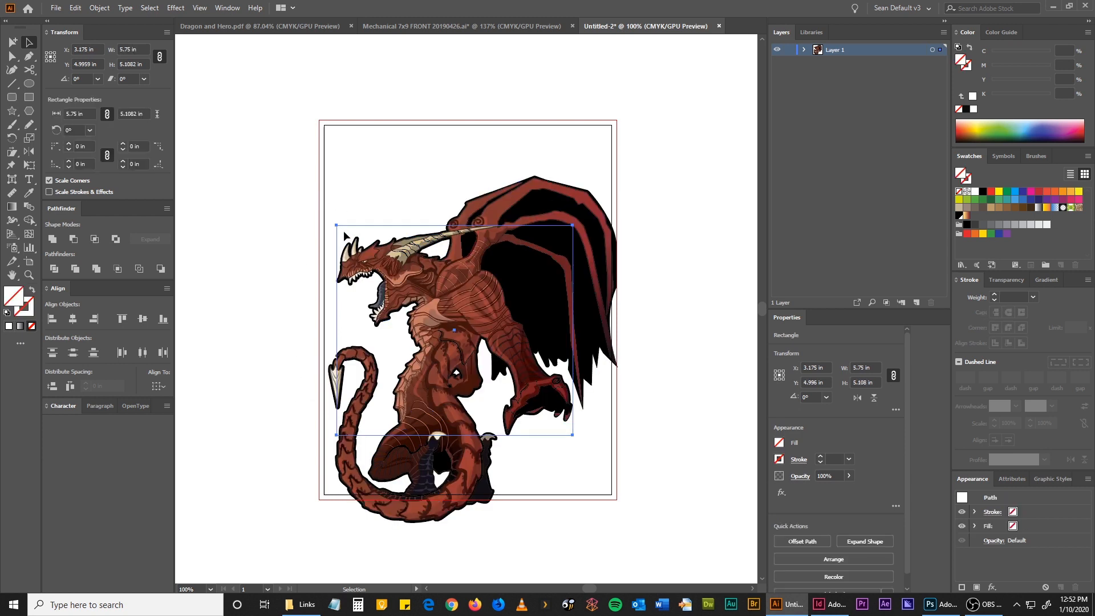
key(Delete)
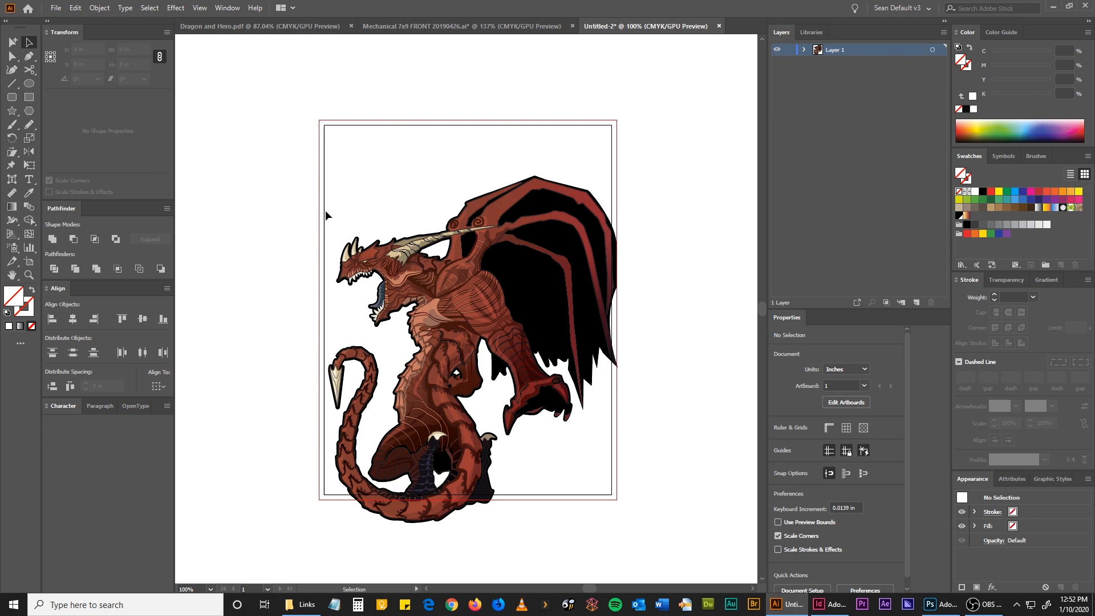
click(720, 29)
click(605, 317)
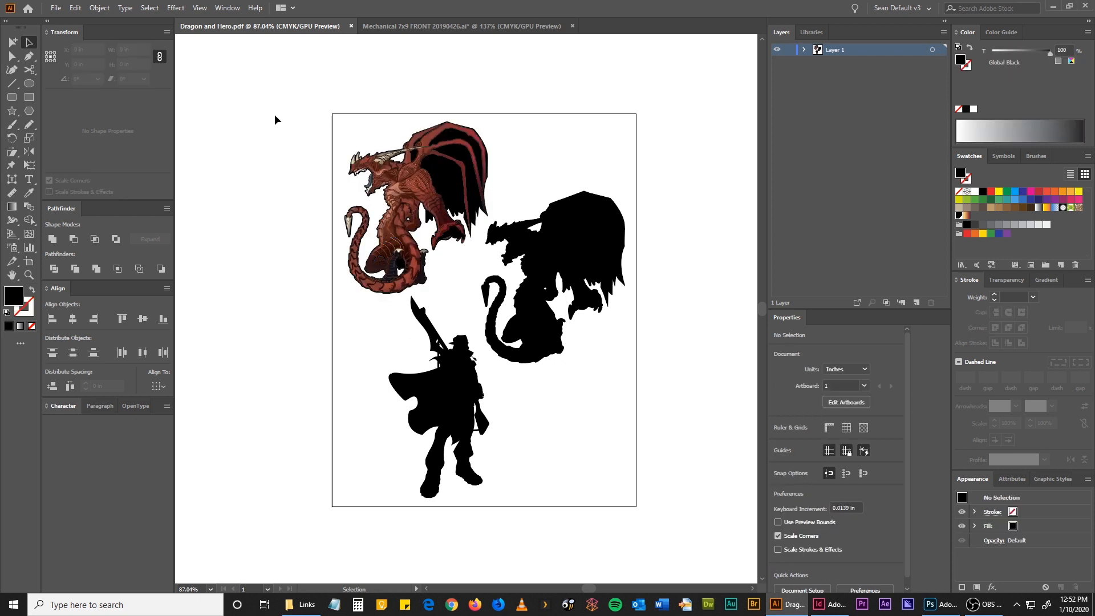
Copy the full-colour dragon from Dragon and Hero.pdf into a new Letter-size document using the Print profile
click(401, 174)
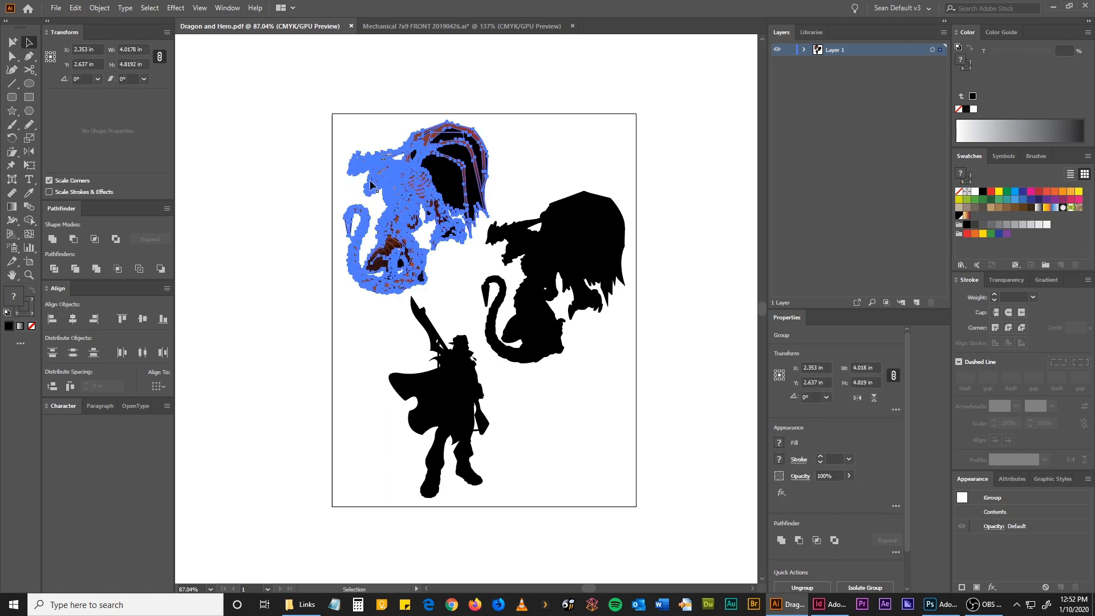
key(ctrl)
key(ctrl+n)
click(481, 202)
click(461, 228)
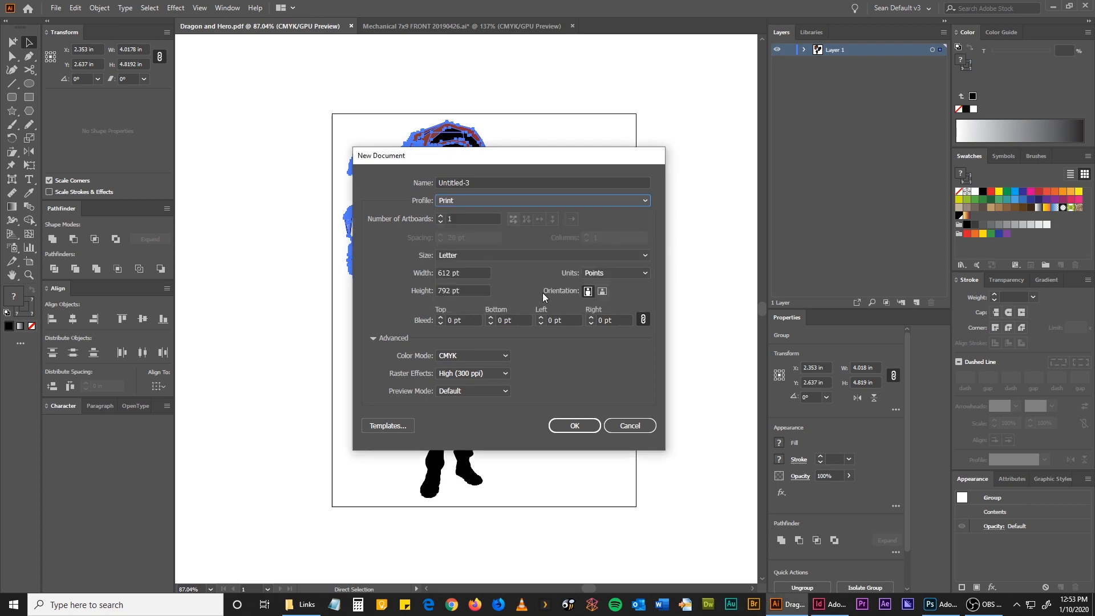
click(575, 426)
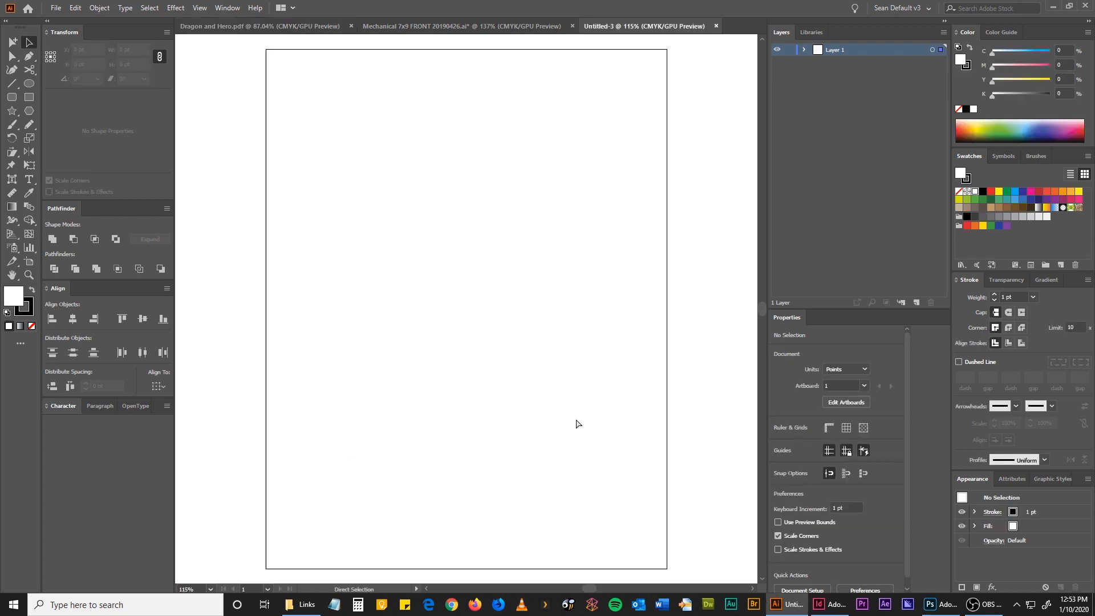
key(ctrl+v)
click(351, 161)
Save the dragon document as an Adobe PDF named Dragon Solo with the Illustrator Default preset, and close it
click(56, 8)
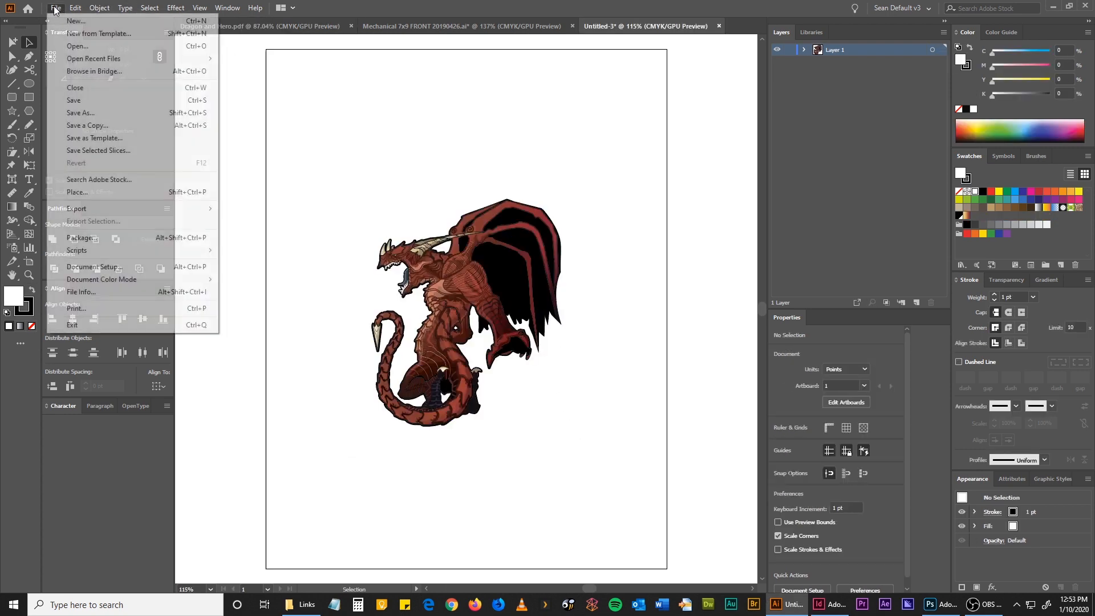
click(84, 114)
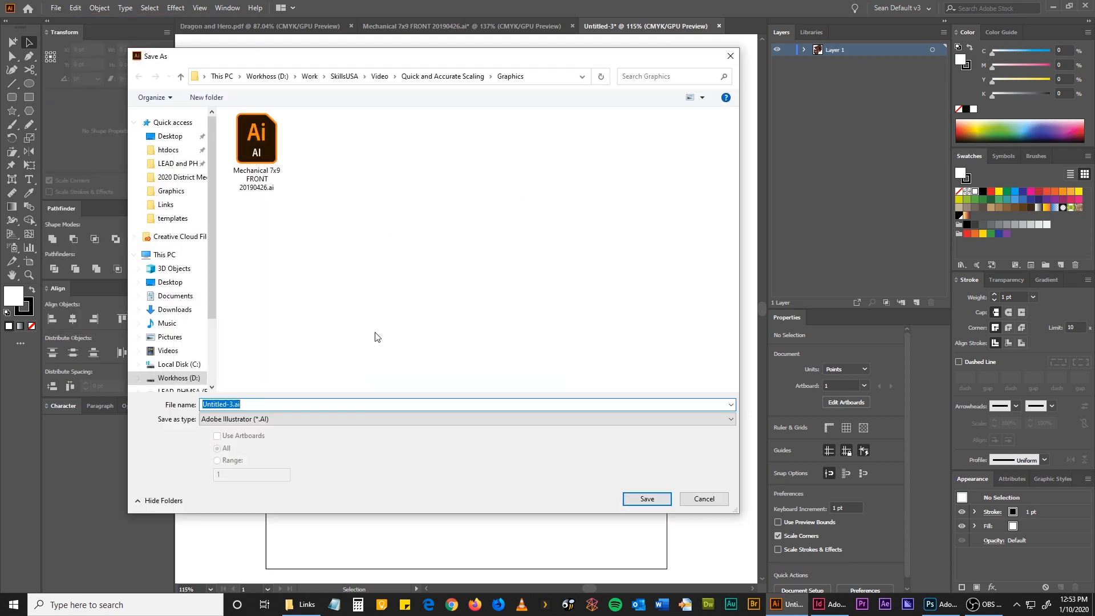
click(251, 419)
click(245, 440)
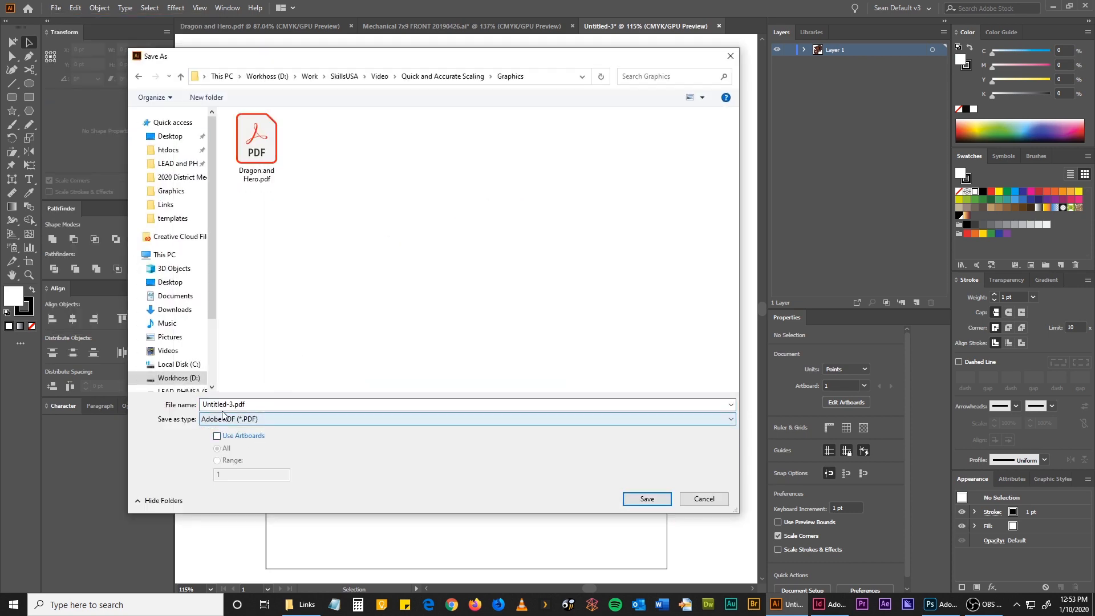
drag(233, 404, 104, 398)
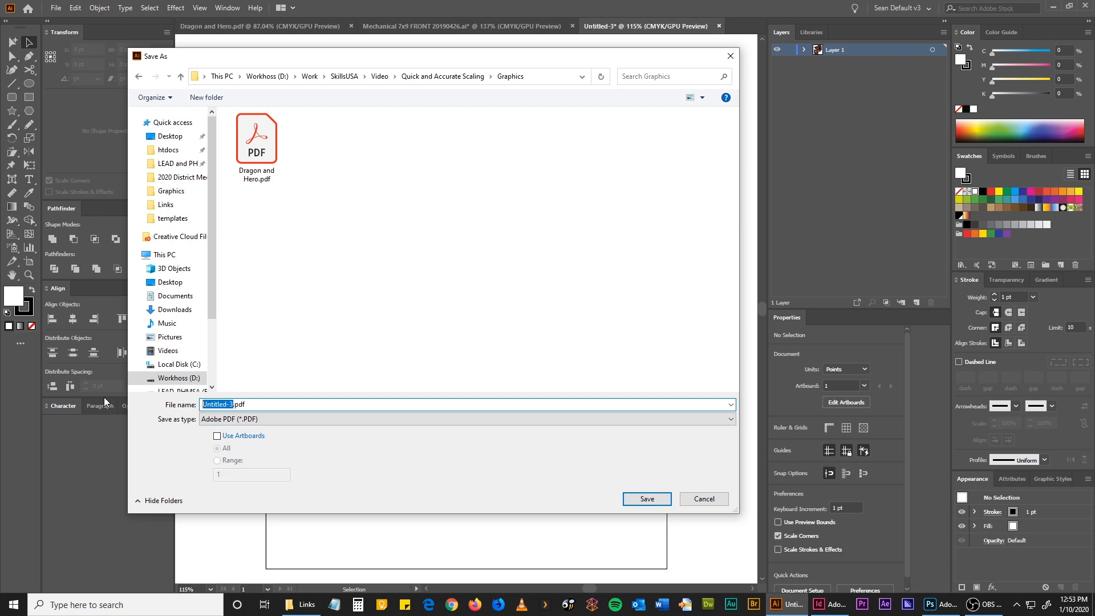
text(Dragon Solo)
key(Return)
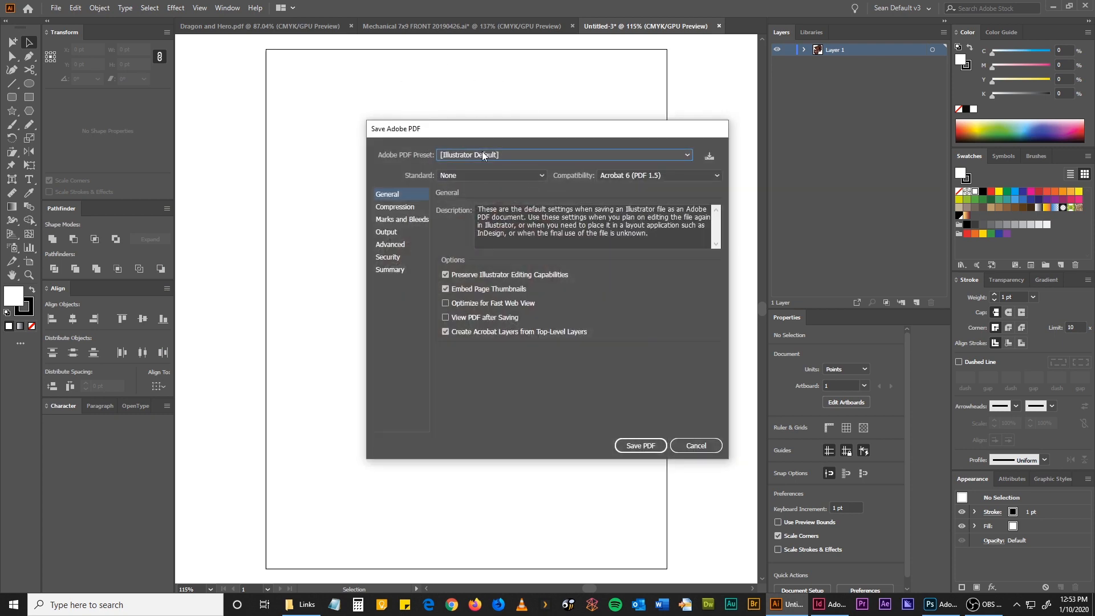
click(635, 445)
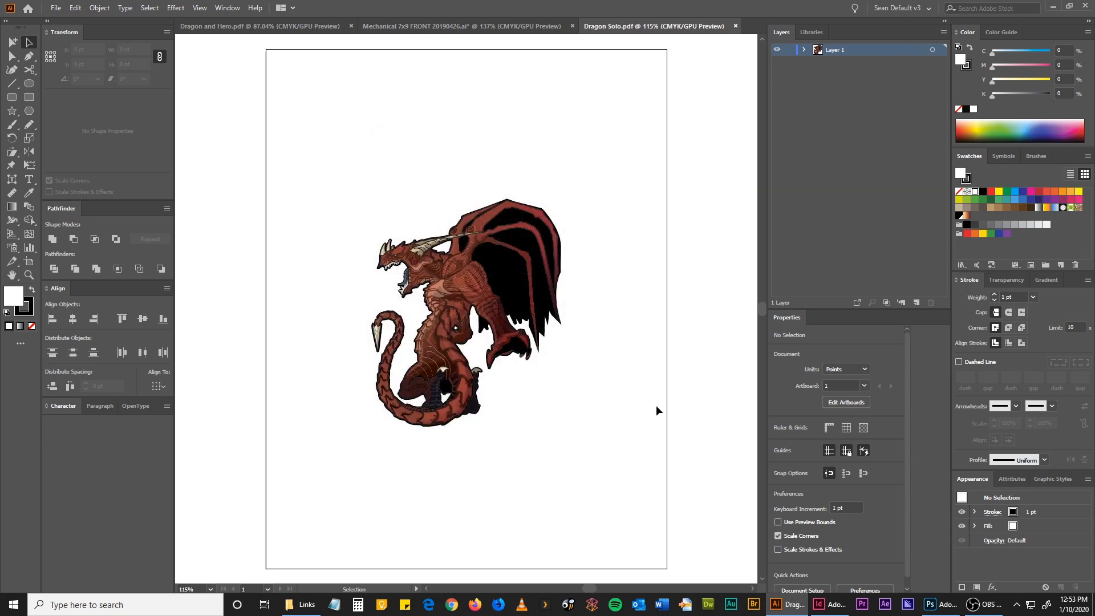
click(736, 26)
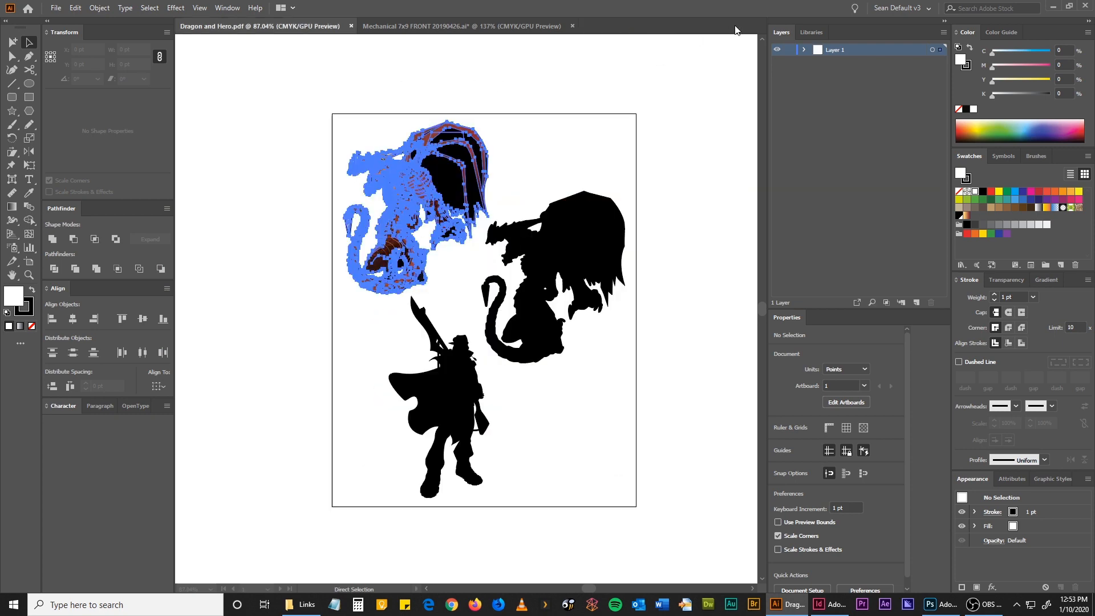
Switch to InDesign and begin a new one-page Print document 7 in wide and 9 in high
click(830, 604)
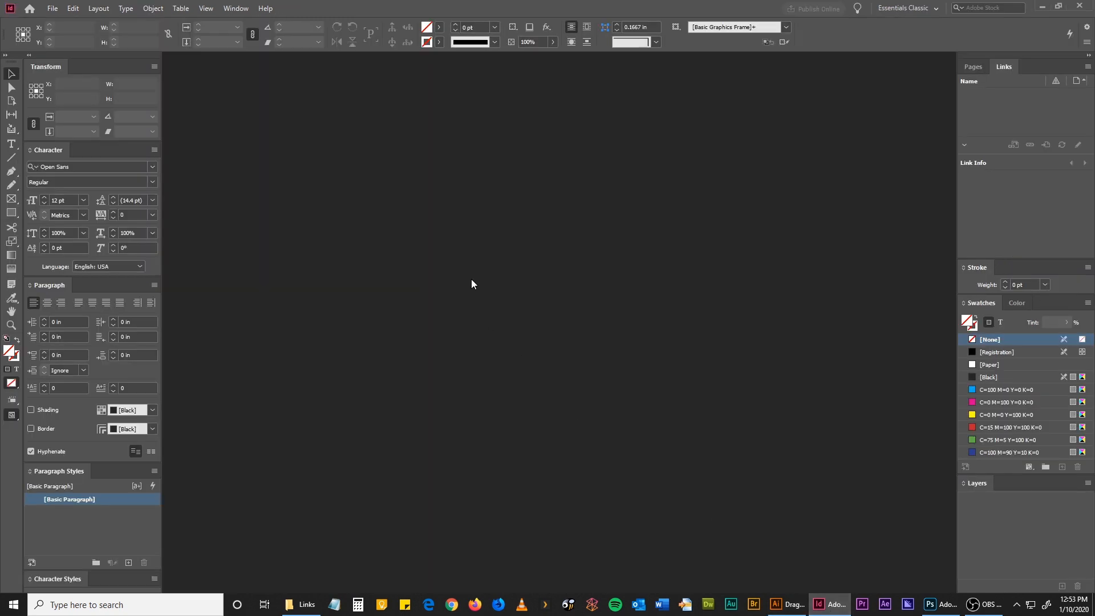
key(ctrl+b)
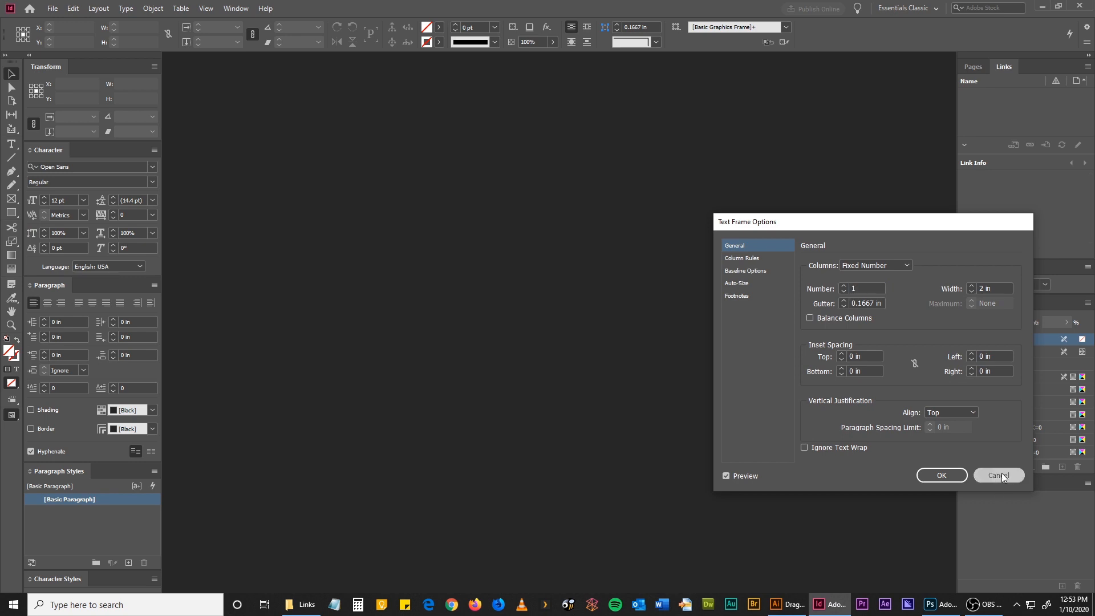
click(1000, 476)
key(ctrl+n)
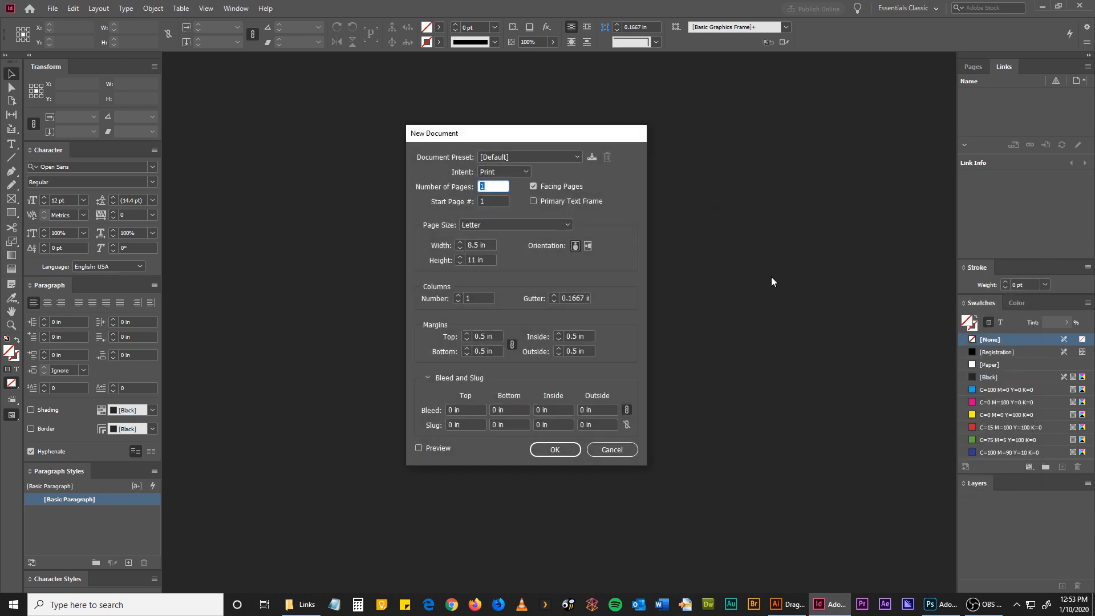
drag(514, 134, 480, 114)
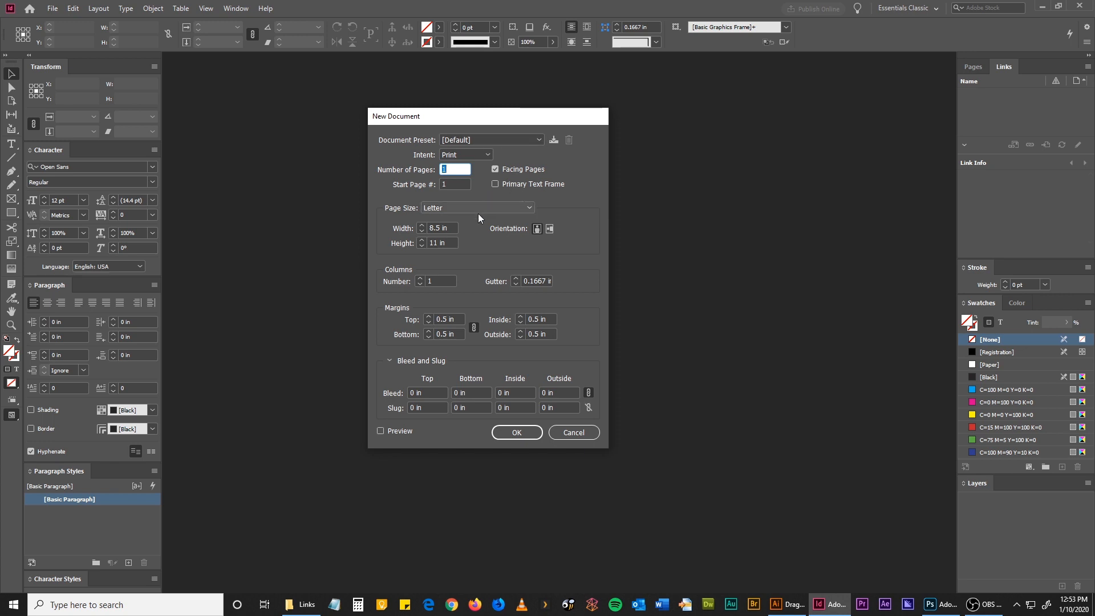
click(442, 227)
text(7)
key(Tab)
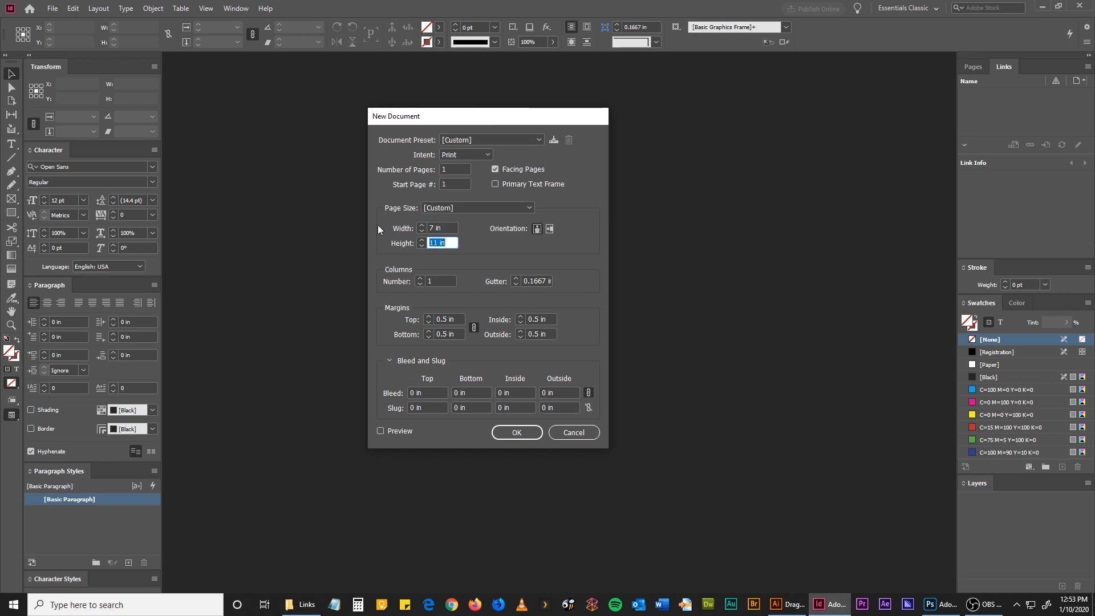
text(9)
Set all margins to 0.25 in and the bleed to 0.125 in on every side, and create the document
click(453, 320)
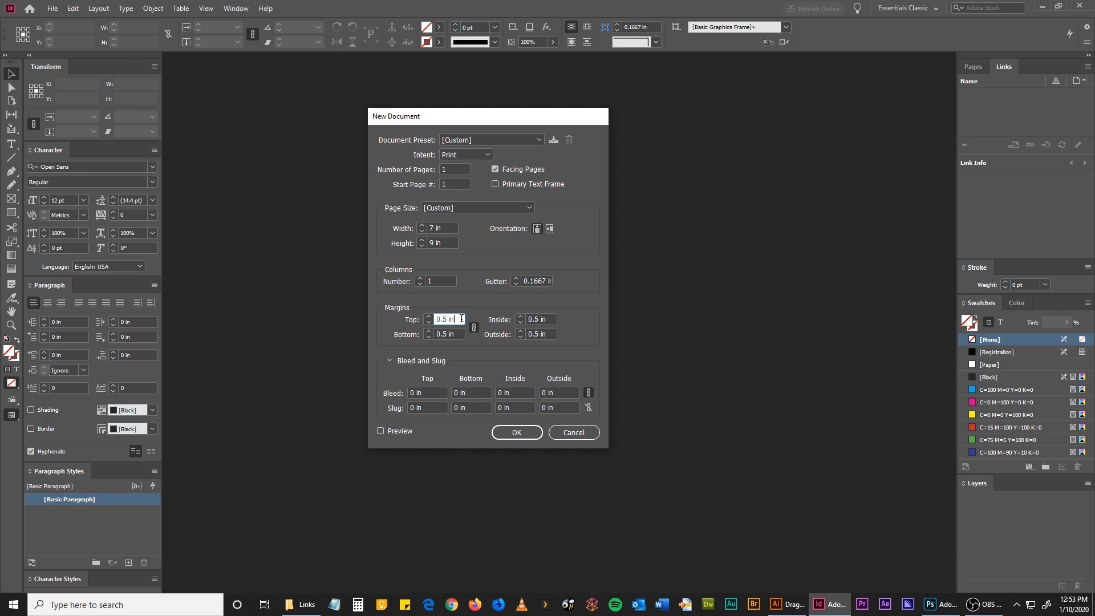
click(429, 322)
click(429, 322)
click(428, 324)
click(428, 323)
click(437, 392)
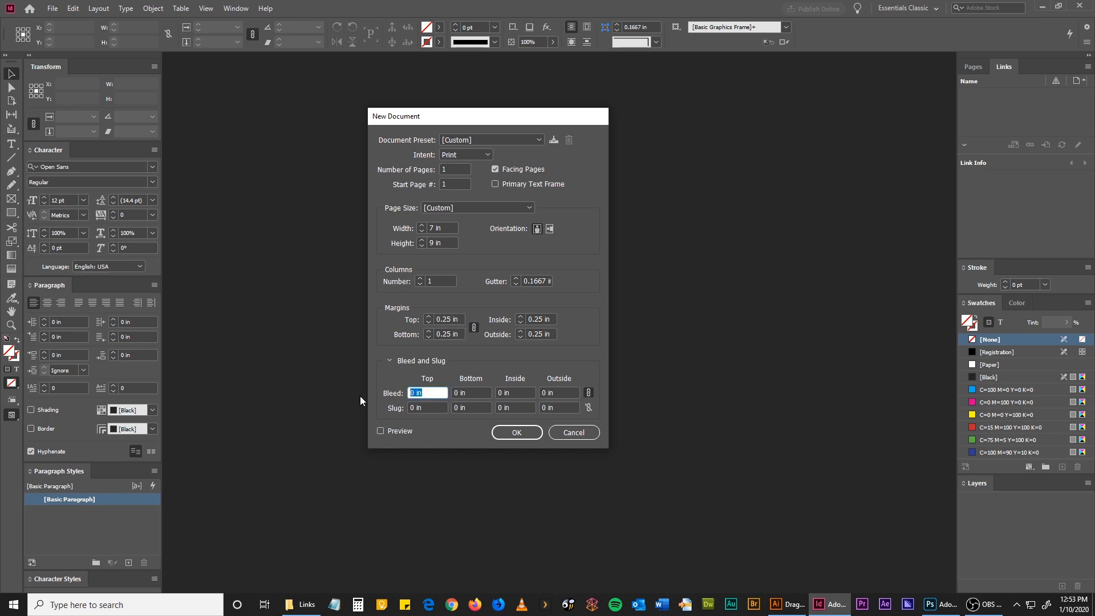
click(393, 358)
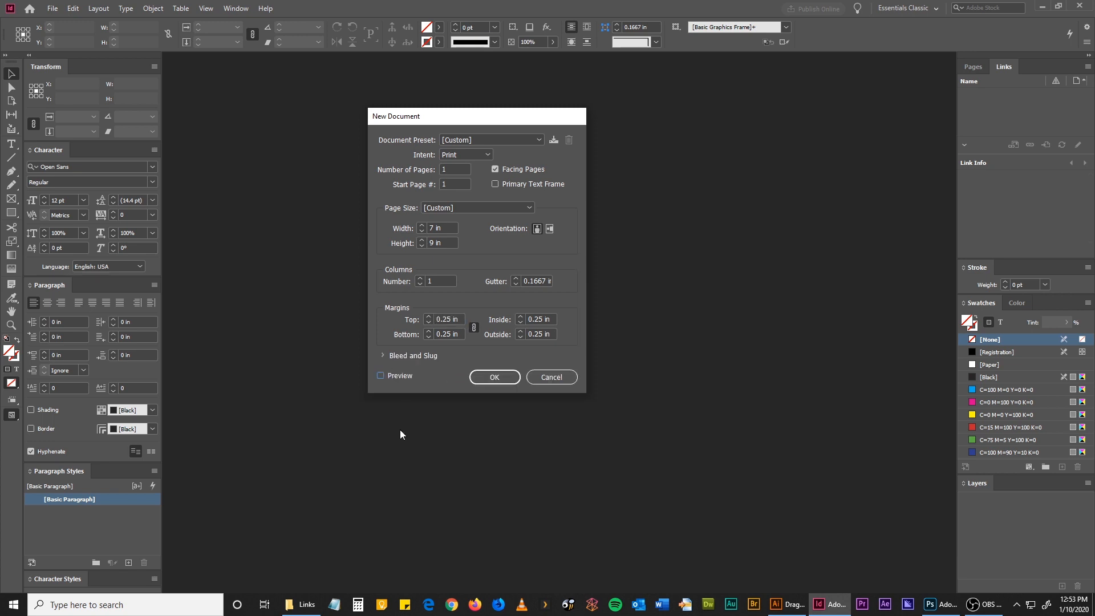
click(386, 356)
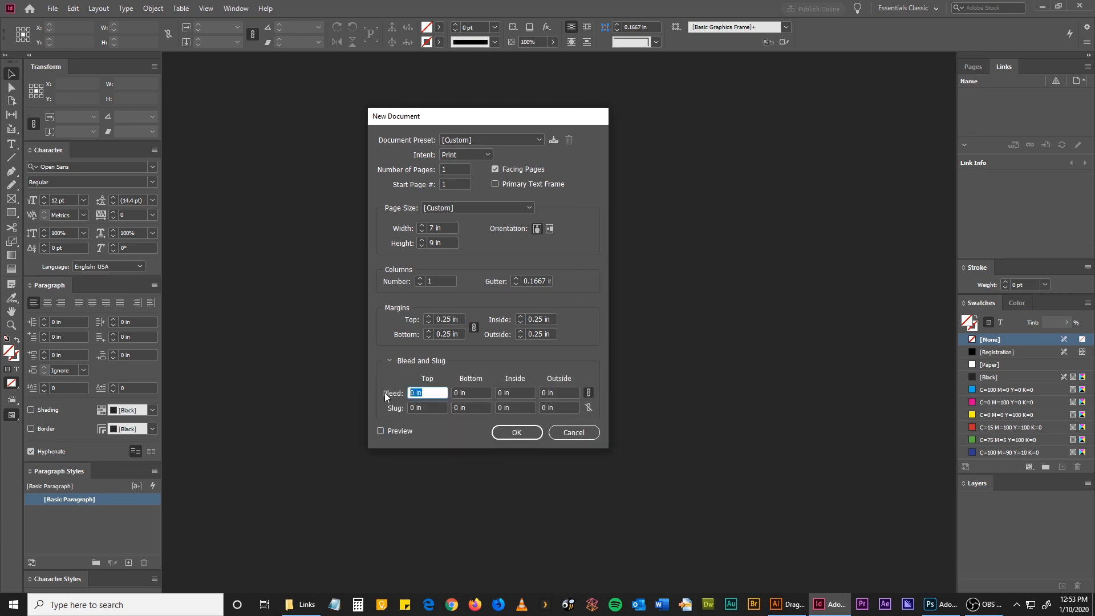
text(.125)
key(Tab)
click(523, 438)
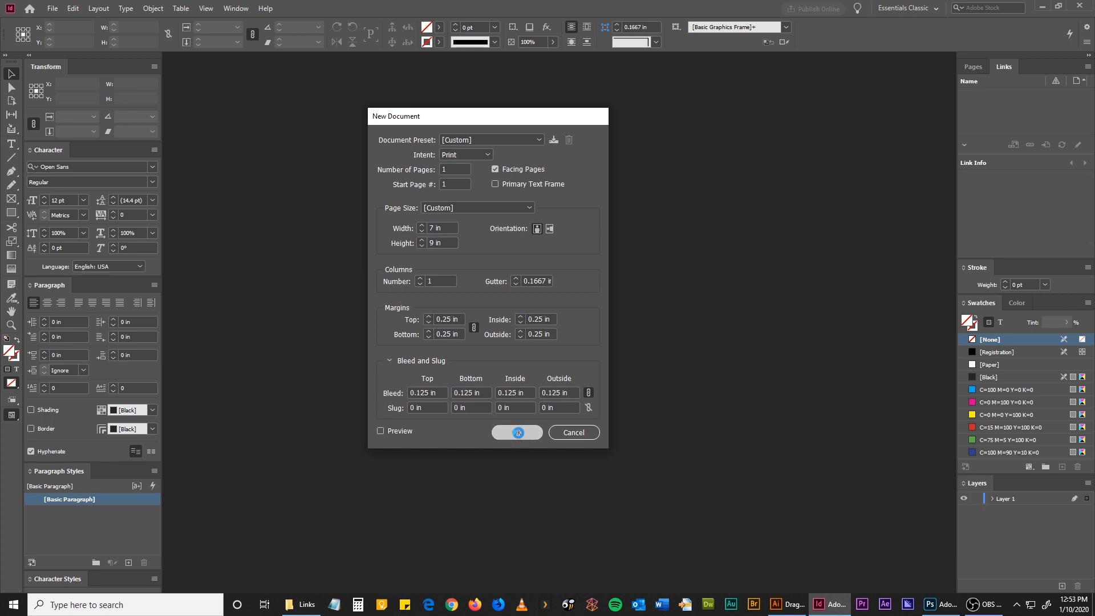
drag(560, 296, 520, 291)
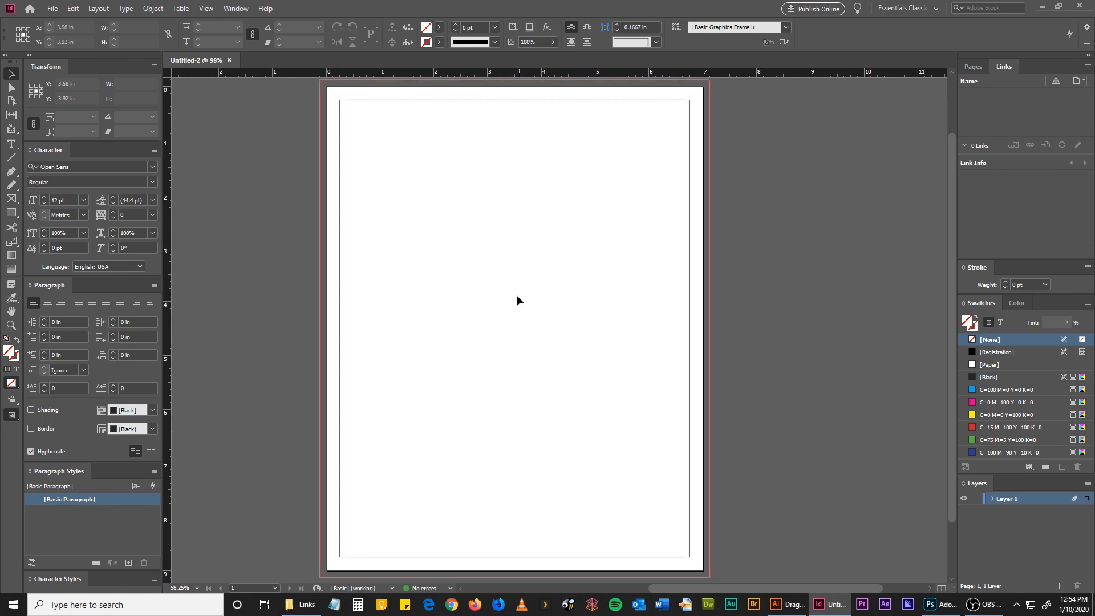
Place Dragon Solo.pdf at 100% scale near the middle of the page
click(52, 8)
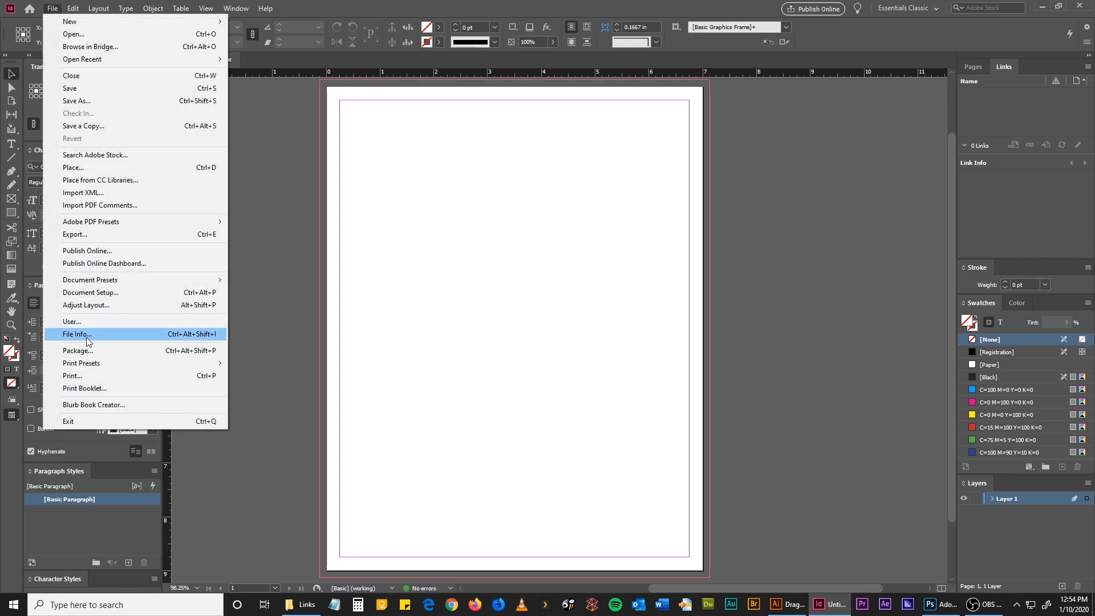
mouse_move(80, 220)
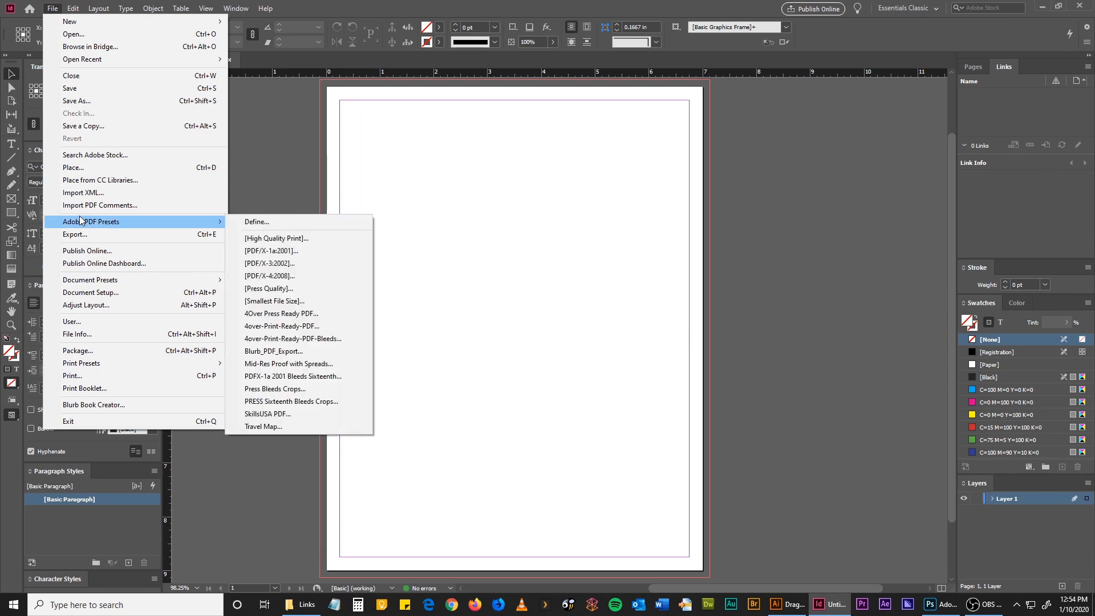
click(81, 168)
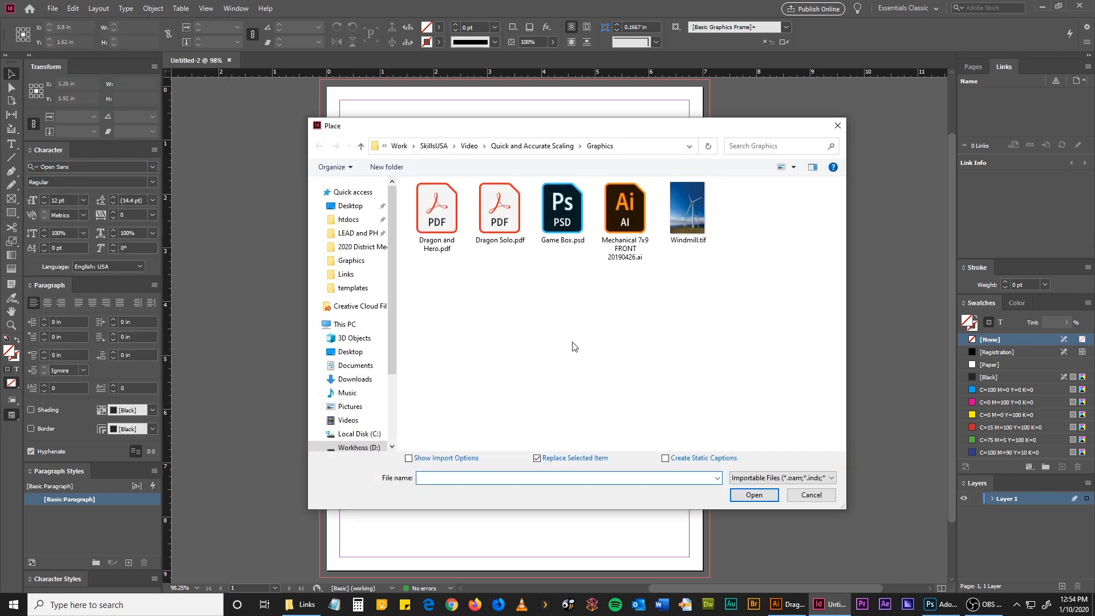
click(500, 210)
click(750, 494)
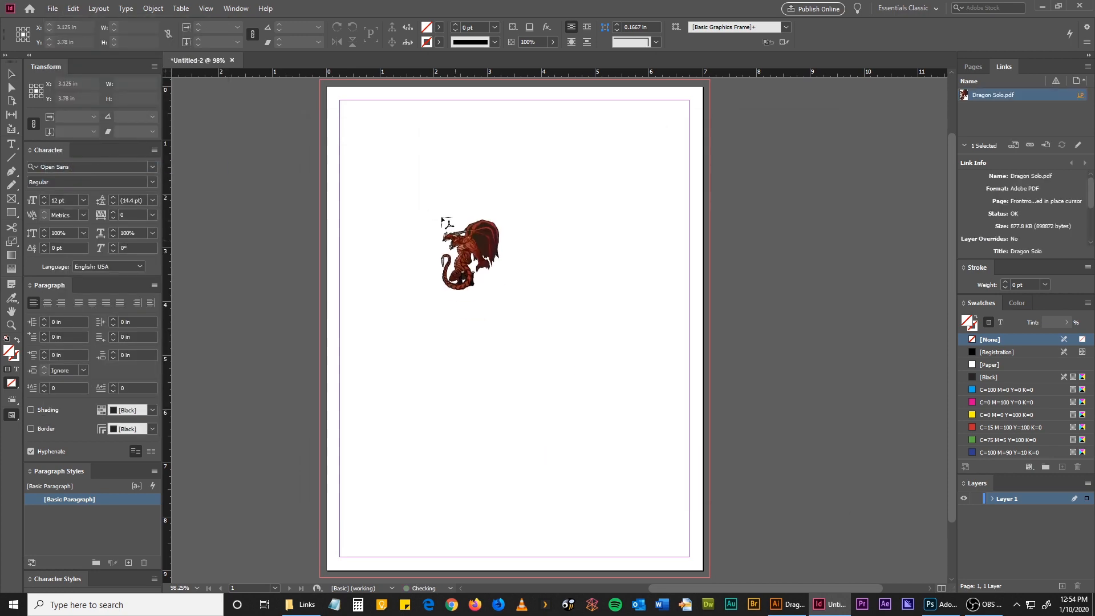
click(409, 179)
drag(548, 257, 537, 243)
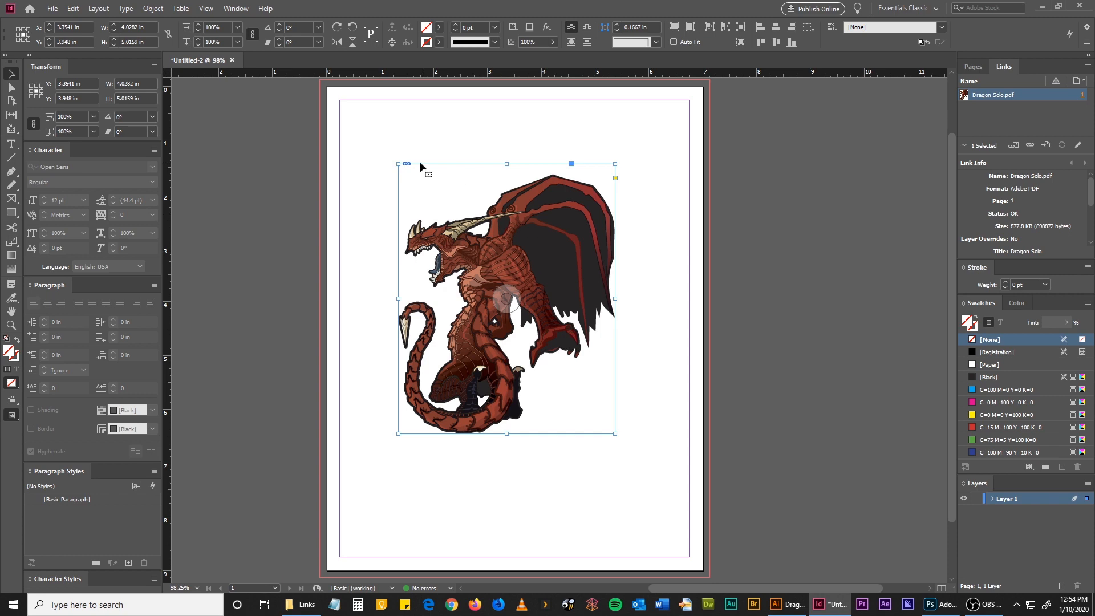
Crop the left edge of the dragon's frame inward to the tip of its snout, making the frame about 3.91 in wide
key(ctrl+equal)
key(ctrl+equal)
key(ctrl+equal)
key(ctrl+equal)
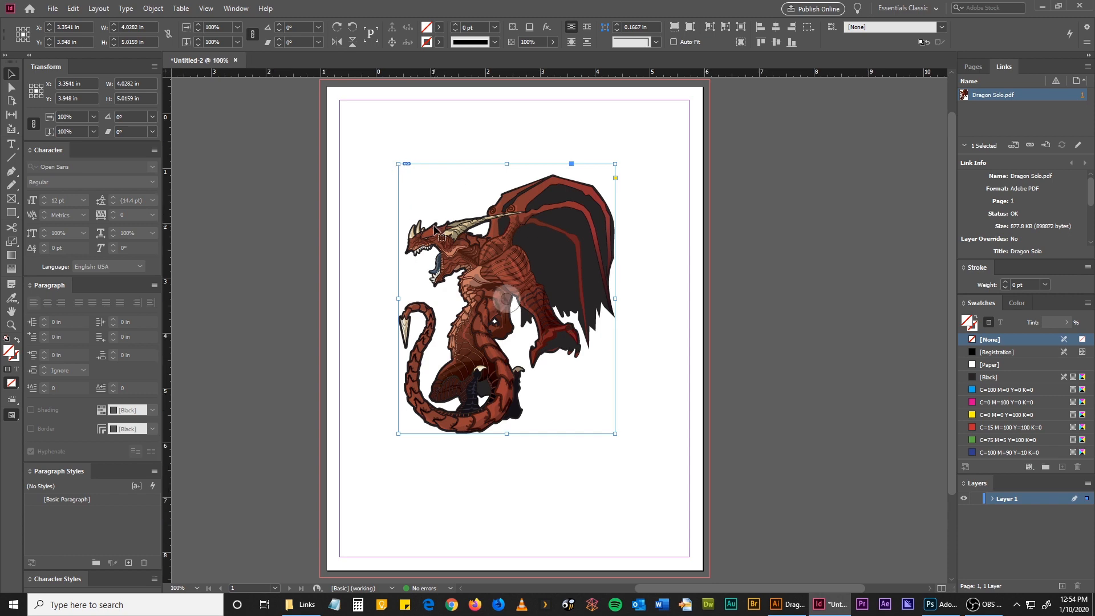
key(ctrl+equal)
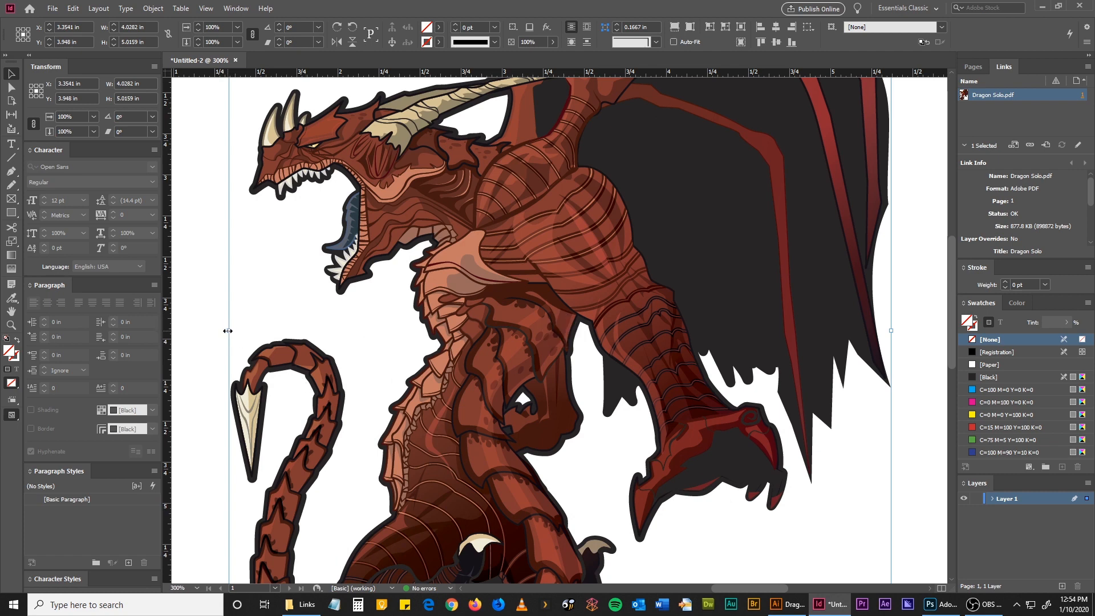
mouse_move(228, 330)
mouse_down()
mouse_move(247, 319)
mouse_move(248, 327)
mouse_up()
key(ctrl+z)
Crop the frame's bottom edge to the raised claw's tip and its right edge to the claw's outer side, leaving about 3.28 x 3.8 in
drag(606, 510, 538, 303)
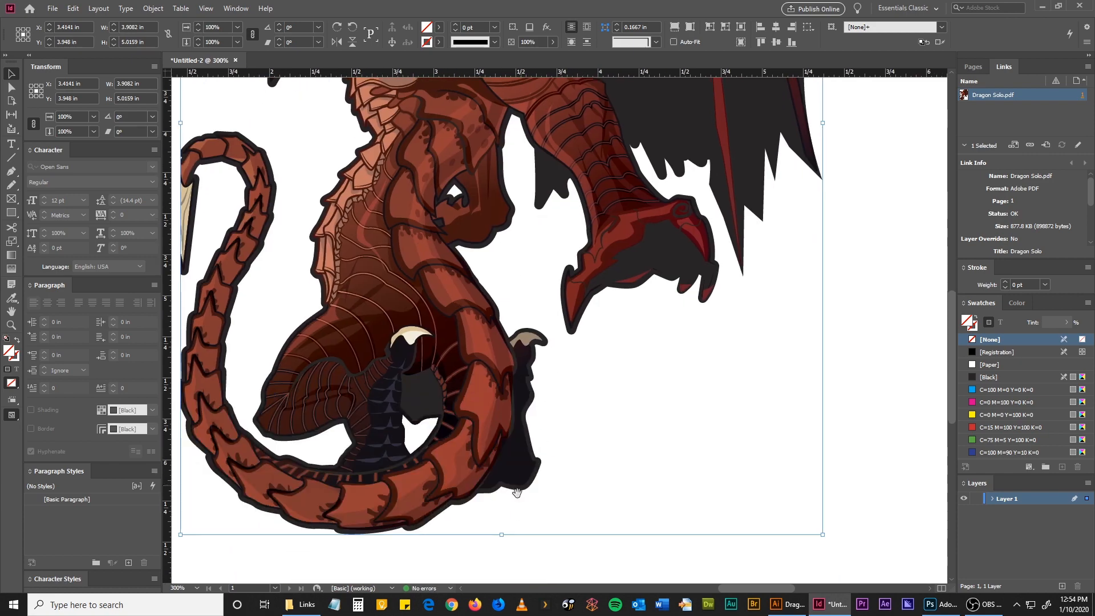
drag(501, 534, 466, 335)
drag(722, 173, 687, 355)
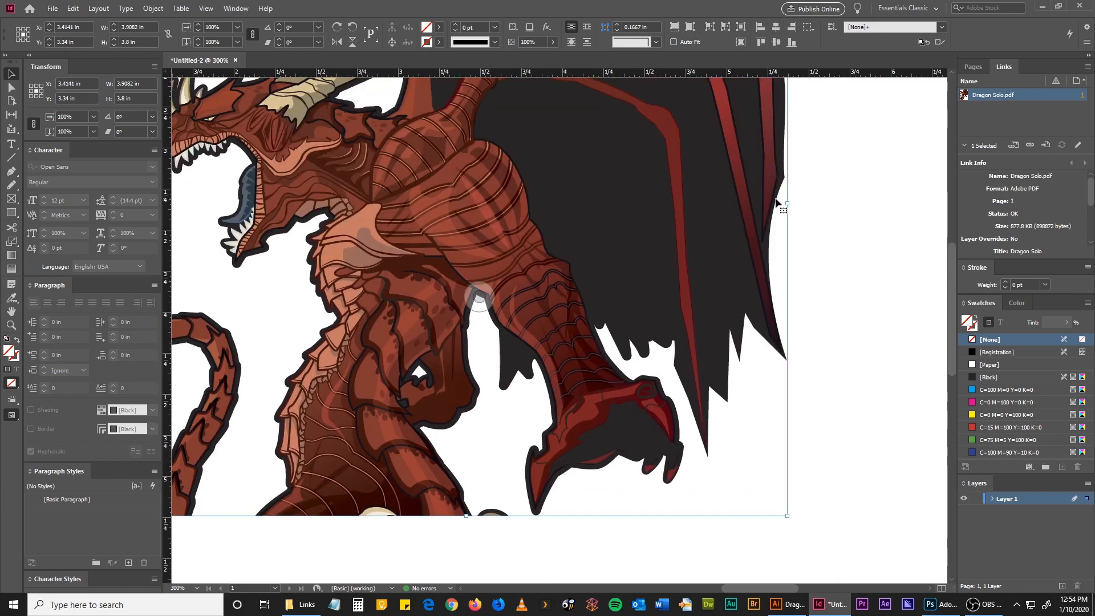
drag(788, 204, 684, 203)
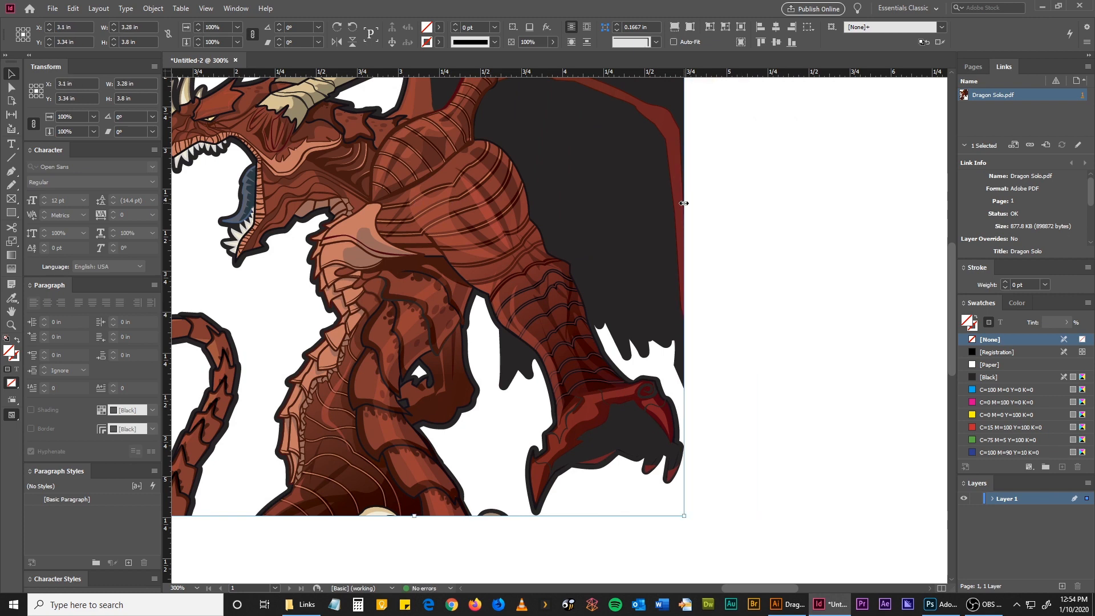
key(ctrl+minus)
key(ctrl+minus)
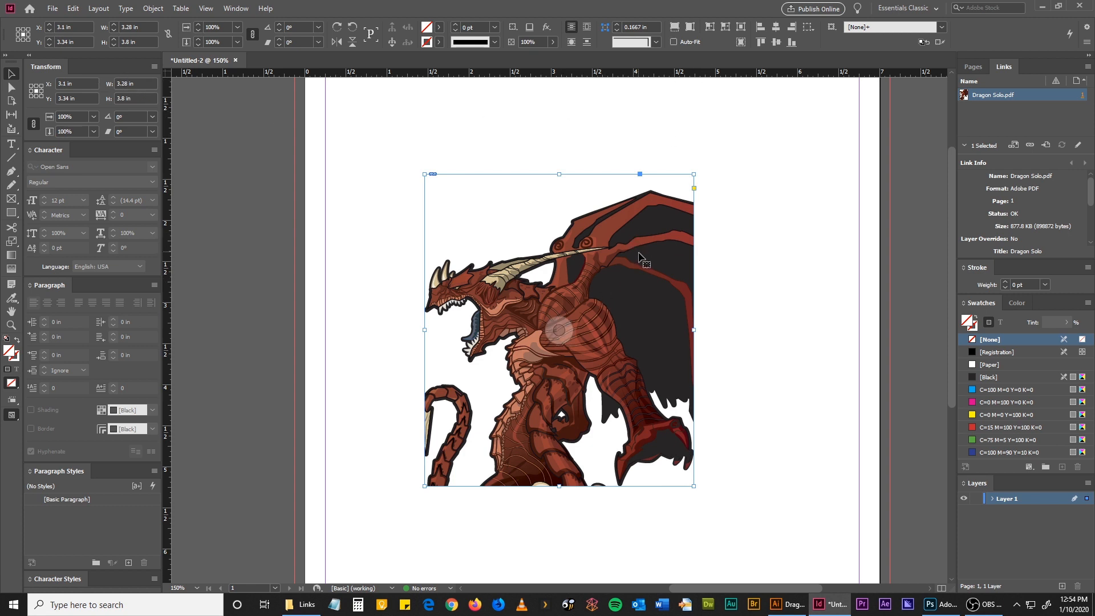
Turn on Auto-Fit for the cropped dragon frame and enlarge the frame proportionally to 5.75 in wide
click(674, 43)
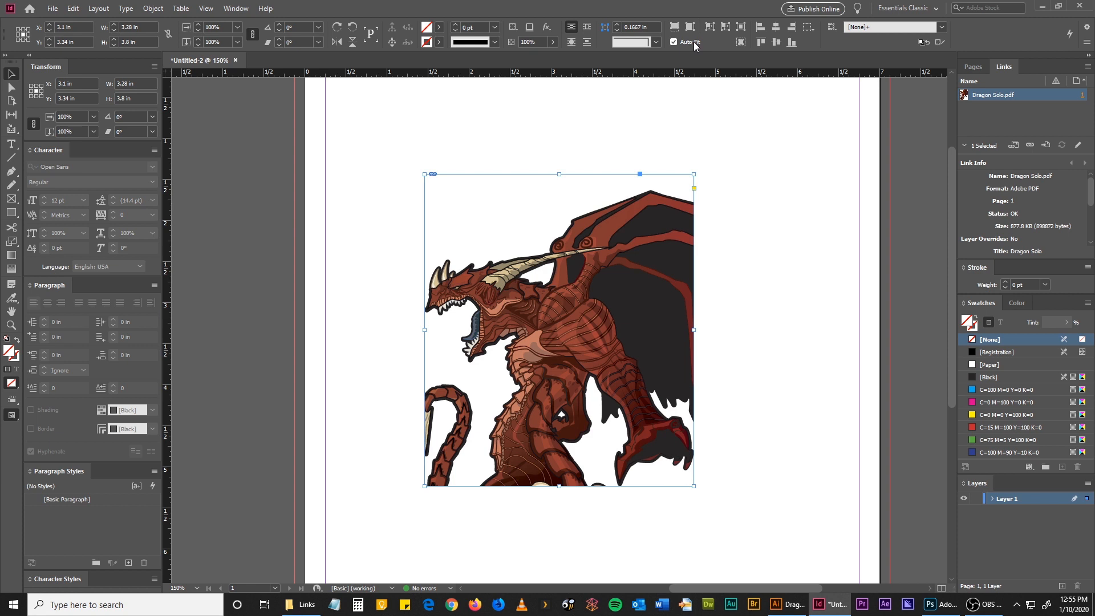
click(143, 84)
text(5.75)
key(ctrl+Return)
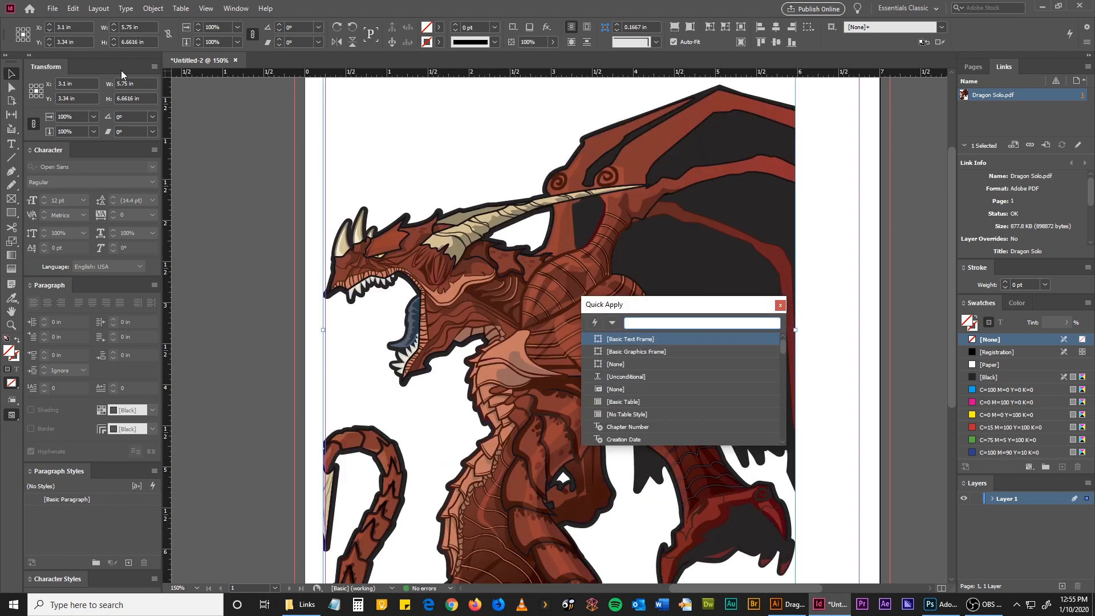
click(780, 306)
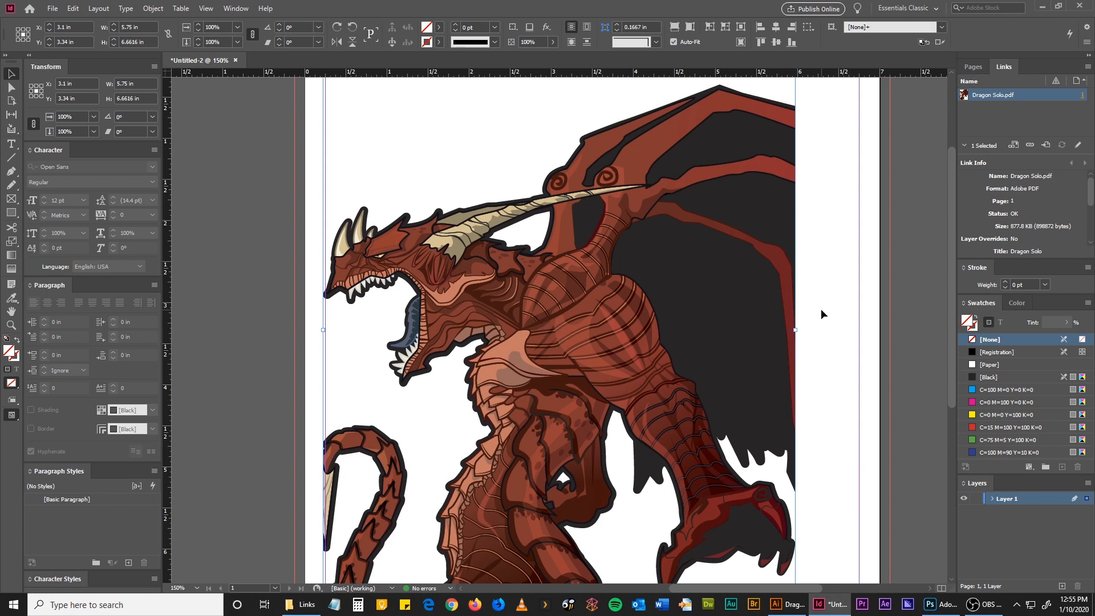
key(ctrl+1)
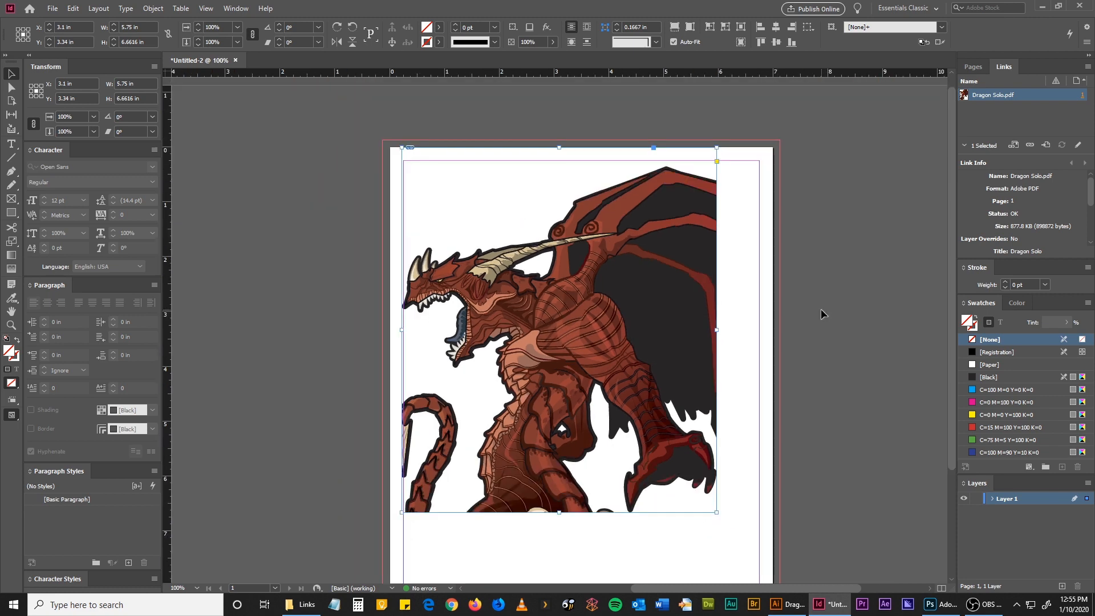
Move the enlarged dragon frame so it sits flush in the page's lower-left corner
drag(783, 385, 715, 301)
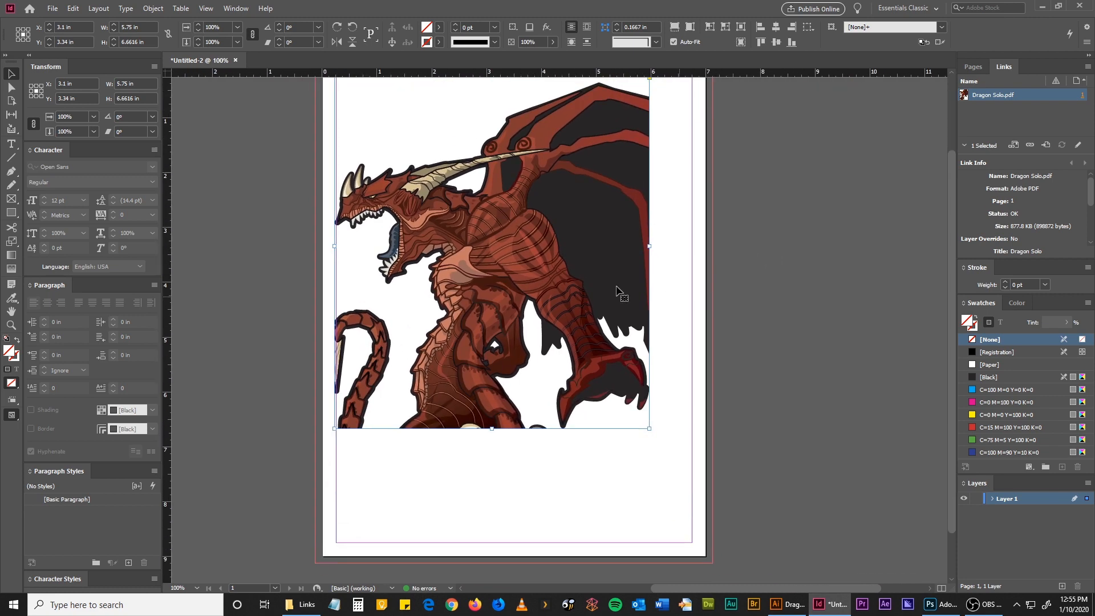
drag(533, 263, 567, 263)
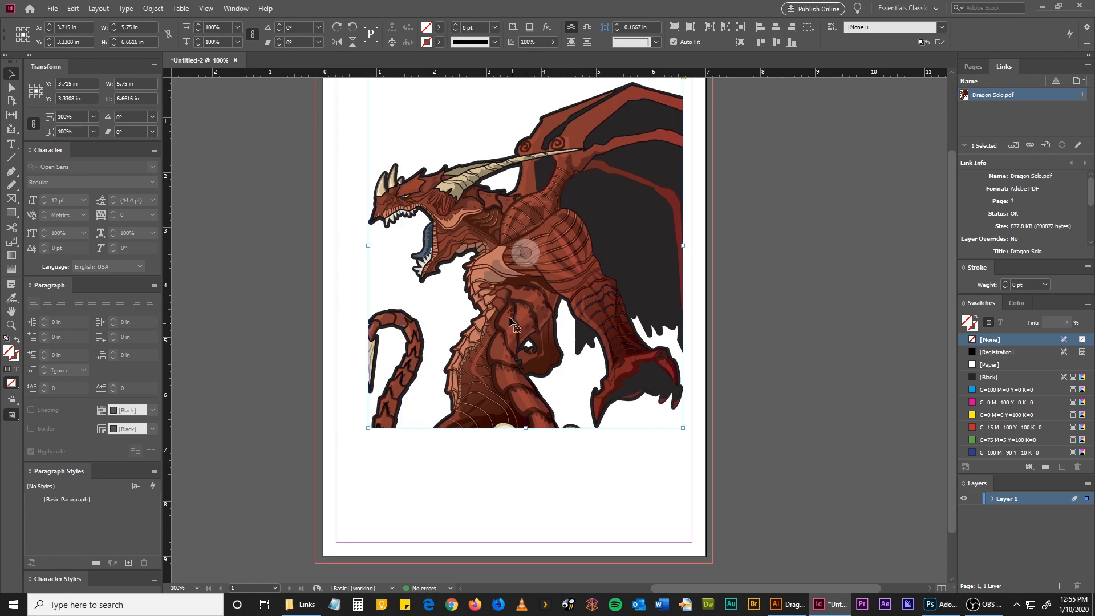
drag(509, 311, 466, 439)
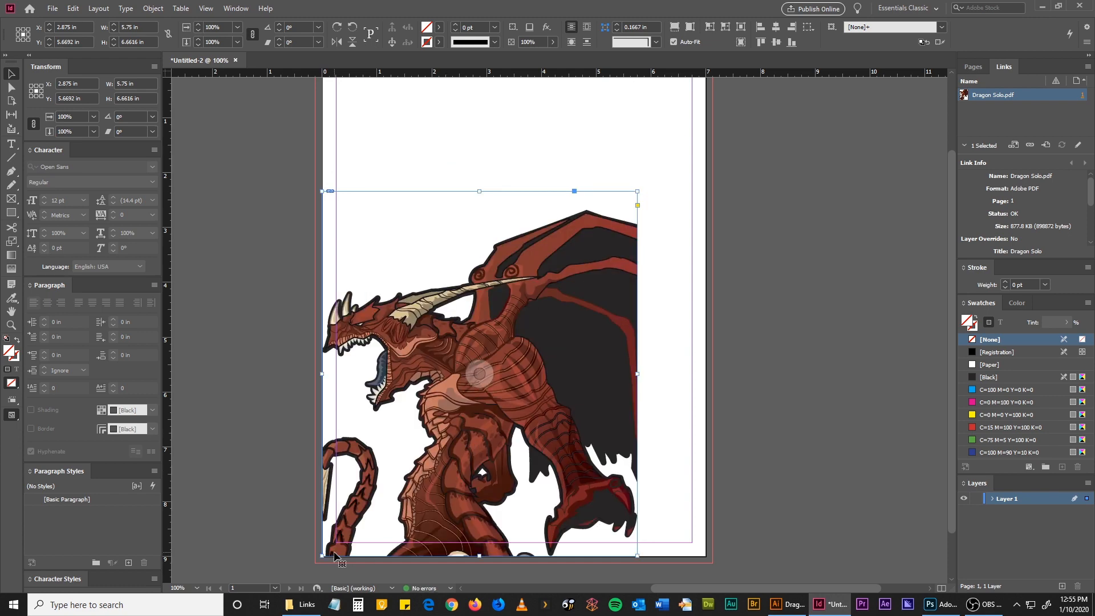
Offset the dragon frame's position by +0.3 in horizontally and -1.45 in vertically
click(88, 83)
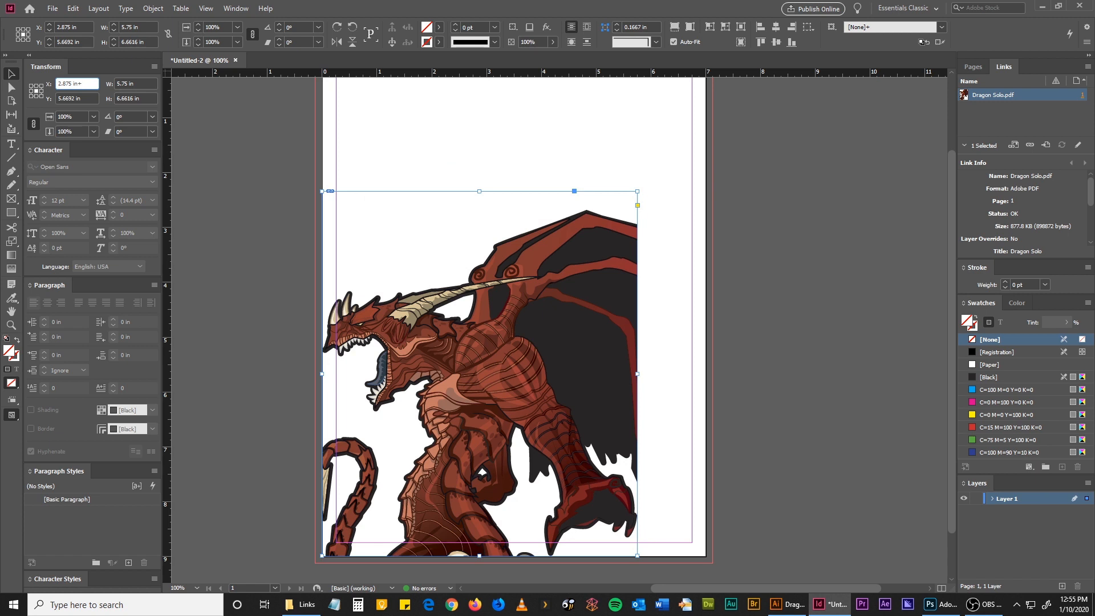
key(Return)
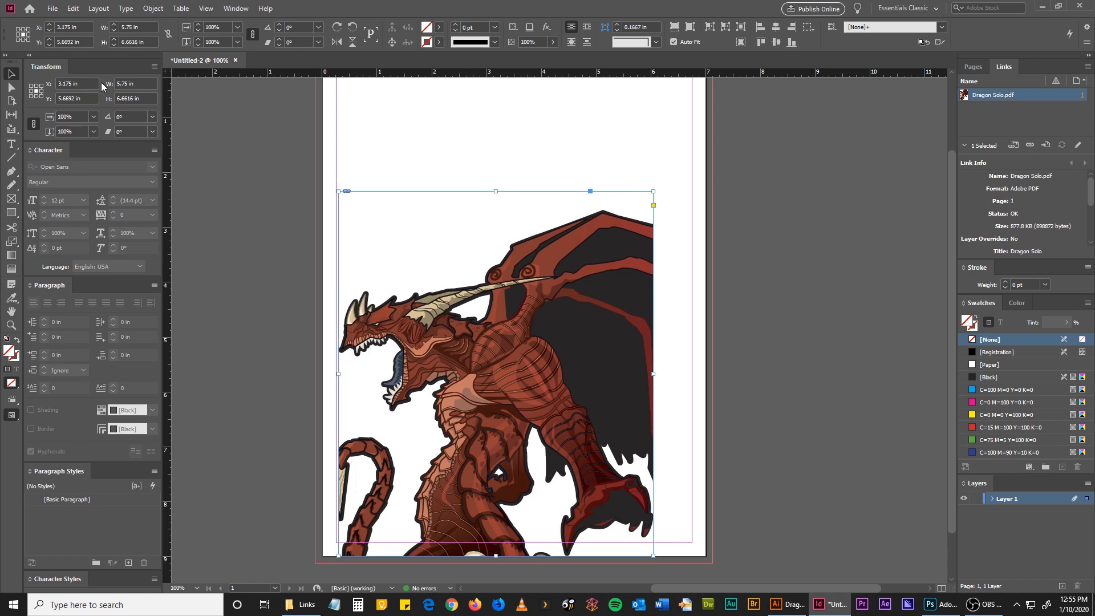
click(87, 99)
text(-1.45)
key(Return)
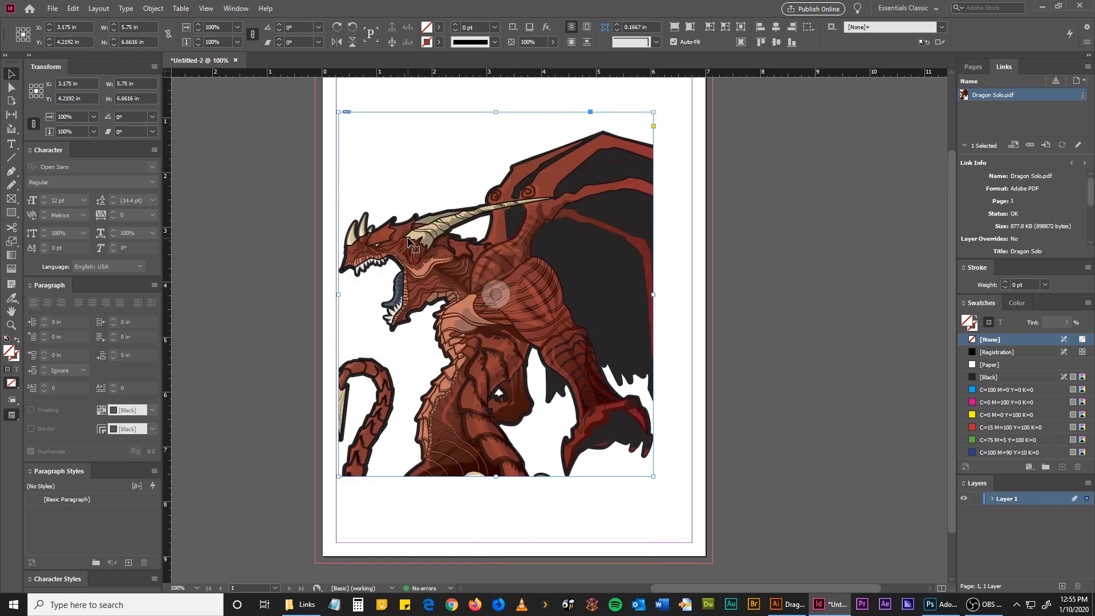
Fit the frame to its content so the whole dragon artwork is uncropped, and deselect it
click(153, 9)
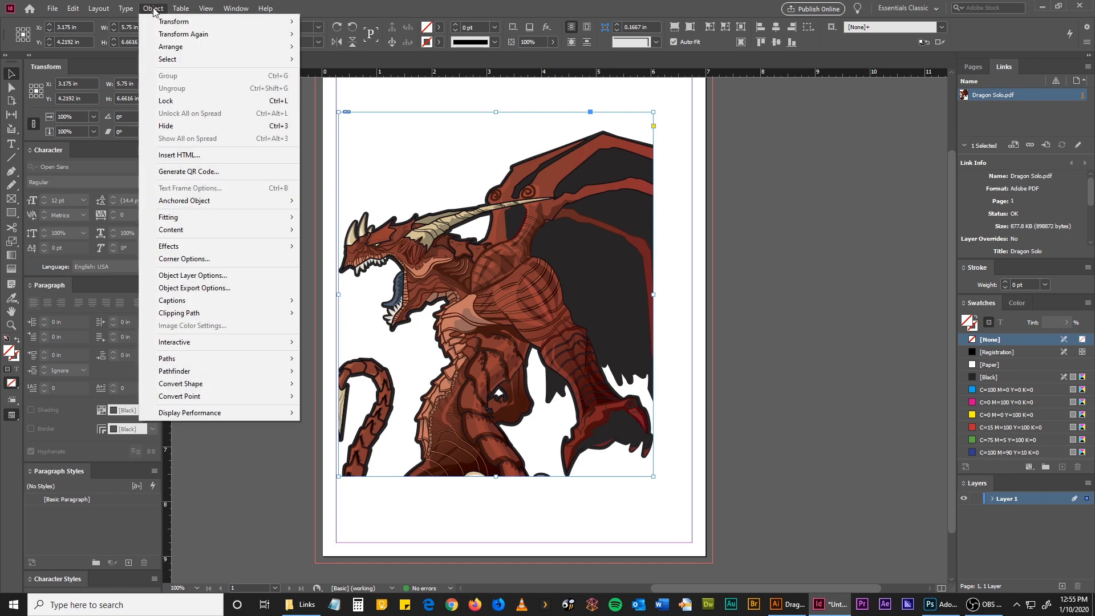
mouse_move(190, 219)
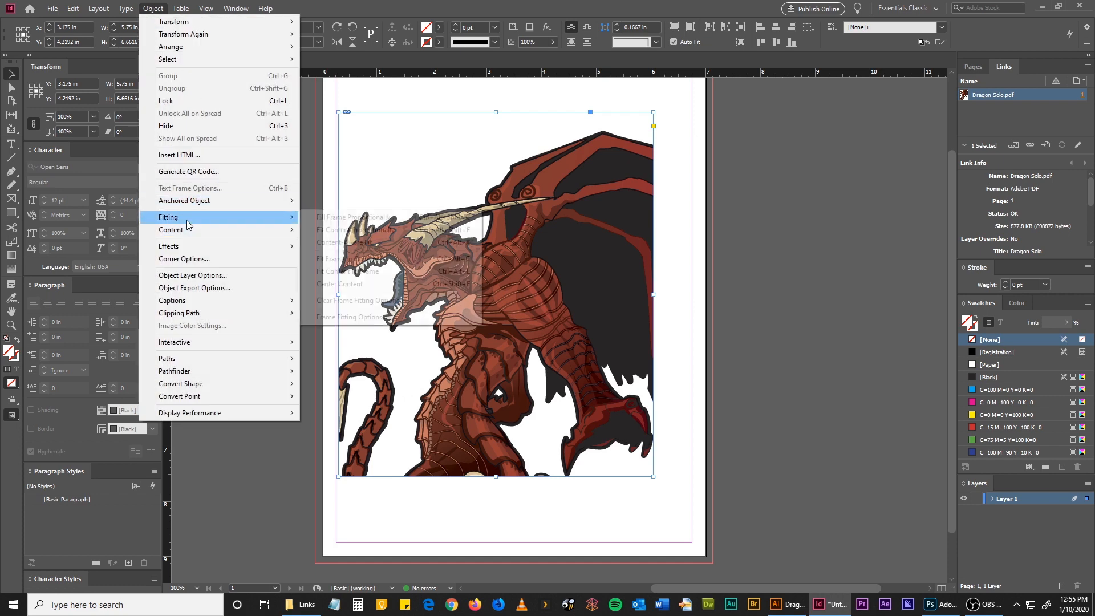
click(343, 261)
click(799, 276)
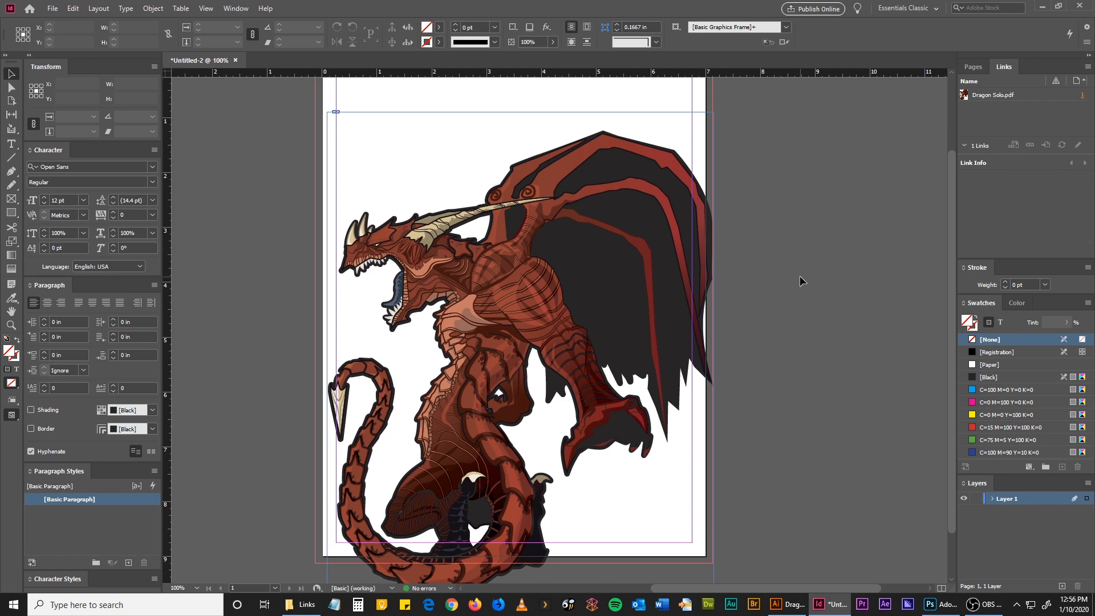
Undo the dragon's frame fitting, repositioning and enlargement, back to the small cropped frame of 3.28 x 3.8 in
key(ctrl+z)
key(ctrl+z)
key(ctrl+z)
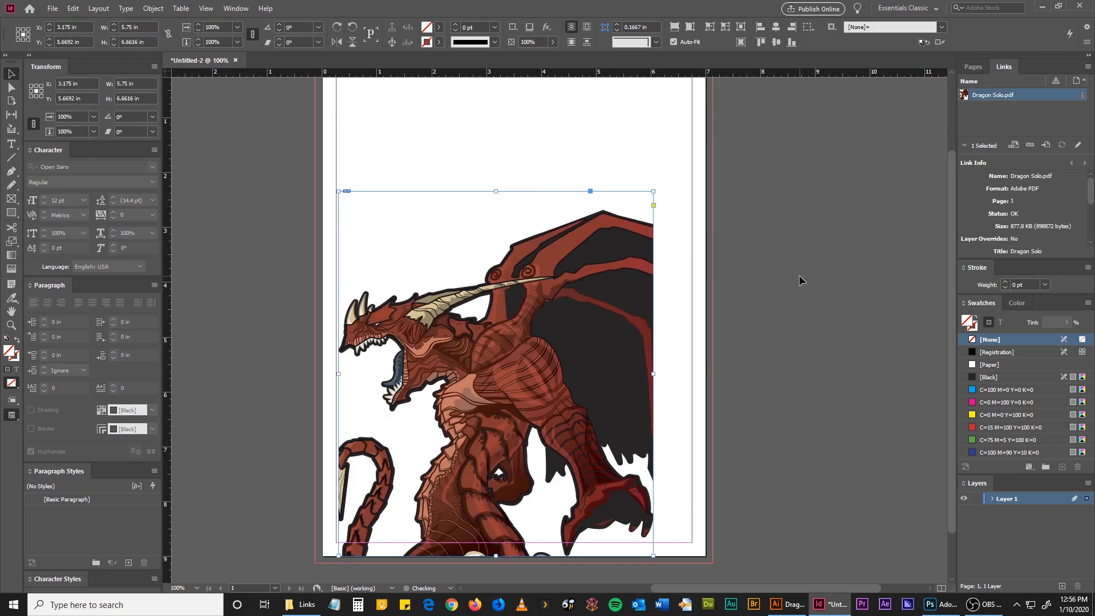
key(ctrl+z)
key(ctrl+z)
key(ctrl+z)
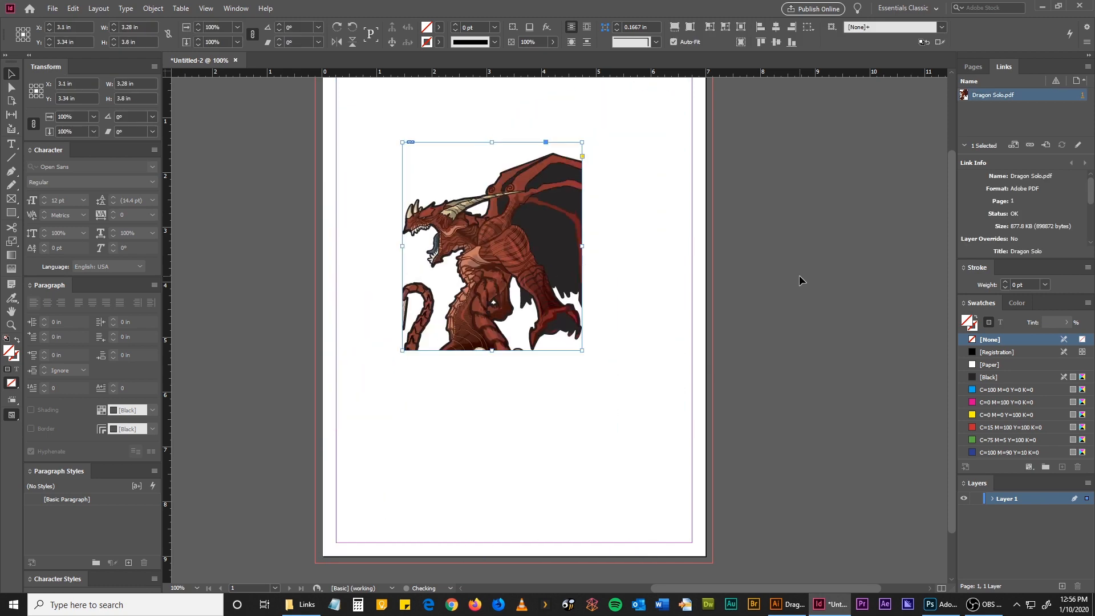
Turn off Auto-Fit and scale the cropped dragon frame proportionally to 5.75 in wide with the Scale tool
click(660, 150)
drag(556, 240, 568, 244)
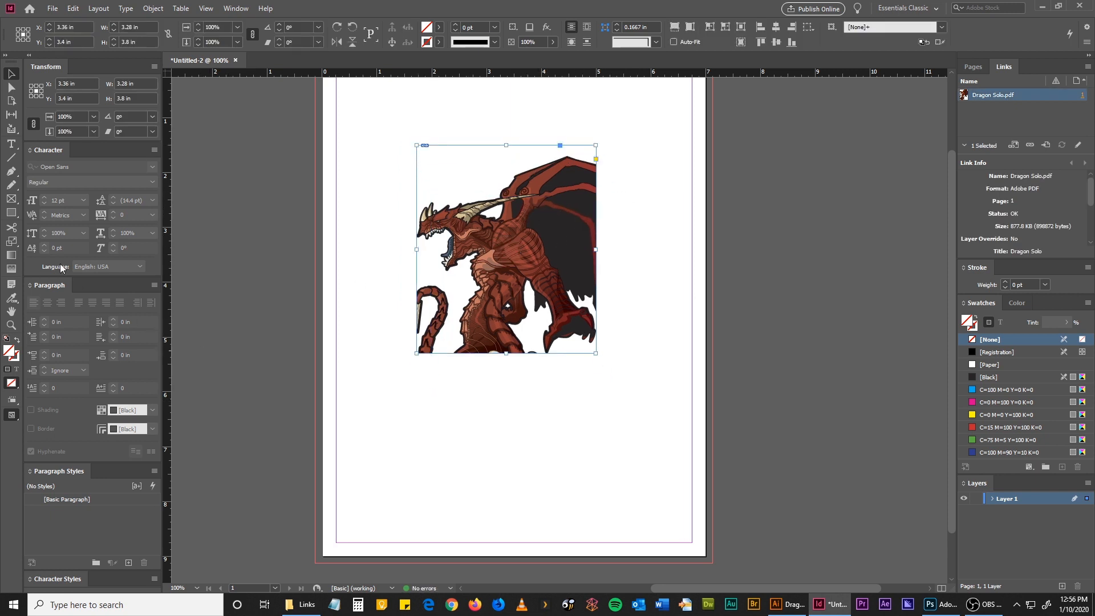
double_click(8, 245)
drag(518, 248, 620, 198)
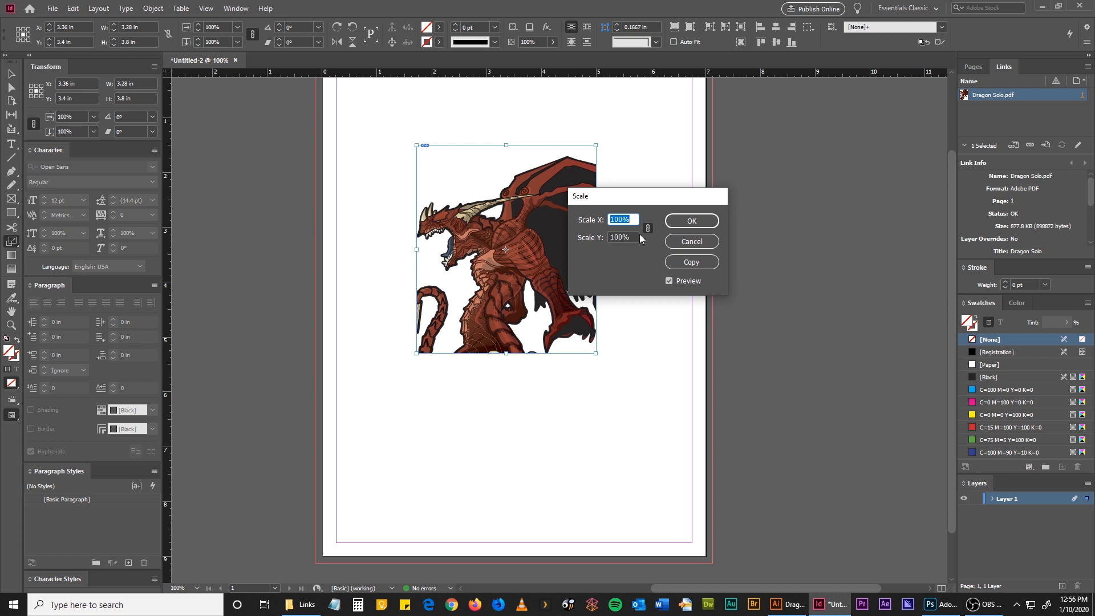
text(5.75in)
click(690, 224)
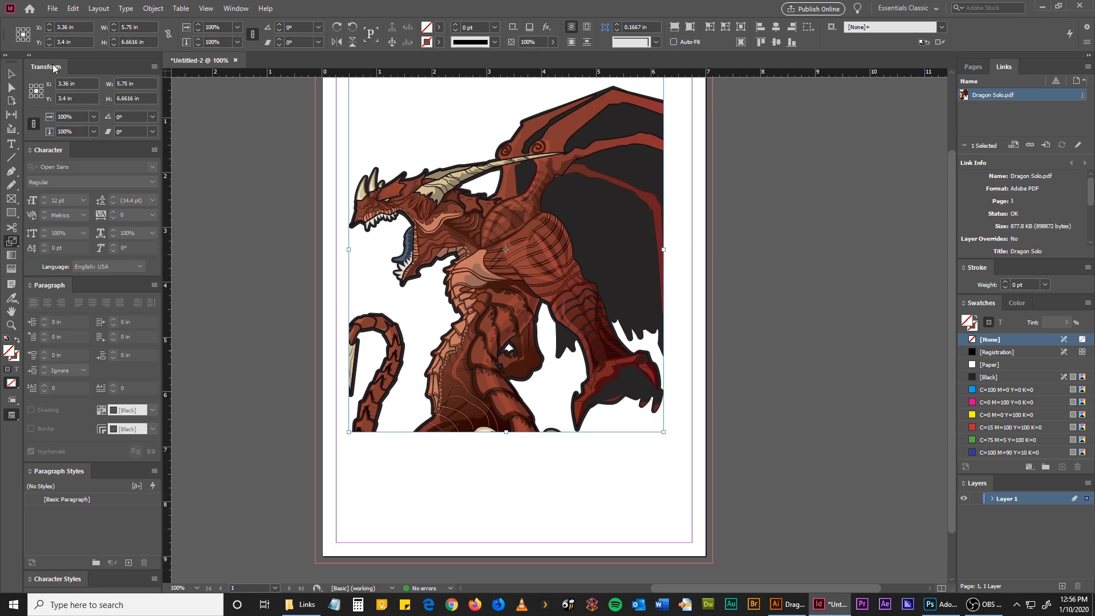
Reselect the scaled dragon and fit its frame to the content to uncrop the full artwork
click(126, 83)
click(11, 74)
click(281, 198)
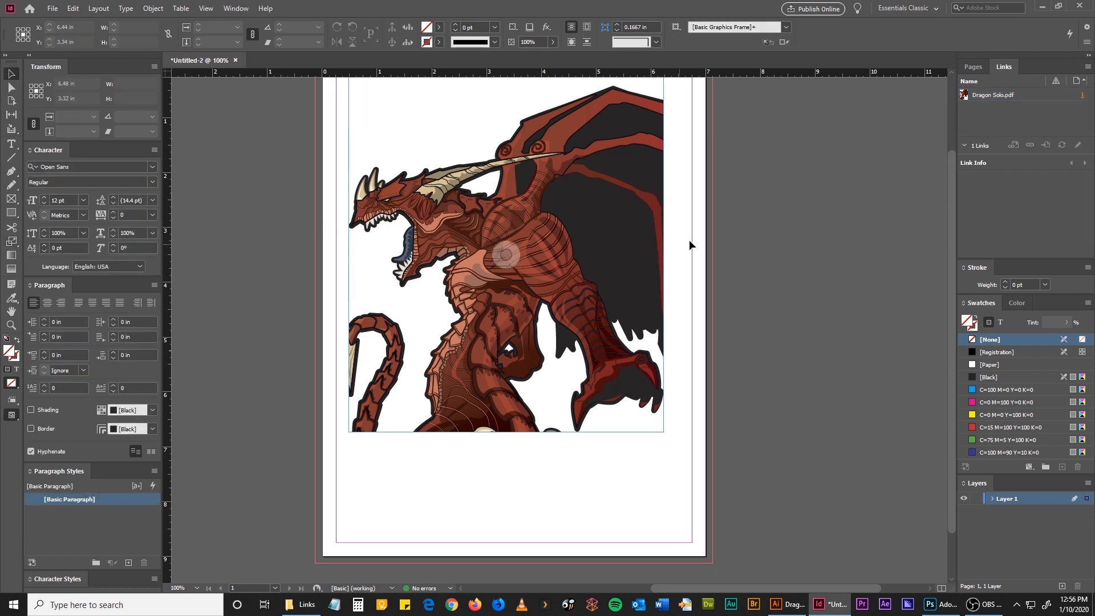
click(558, 237)
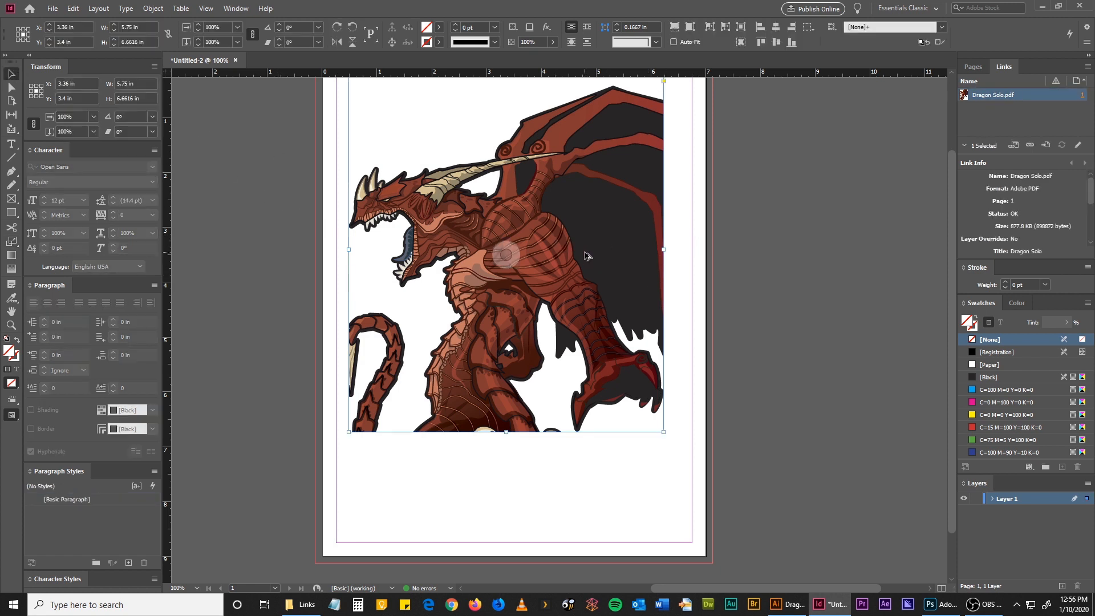
key(ctrl+alt+c)
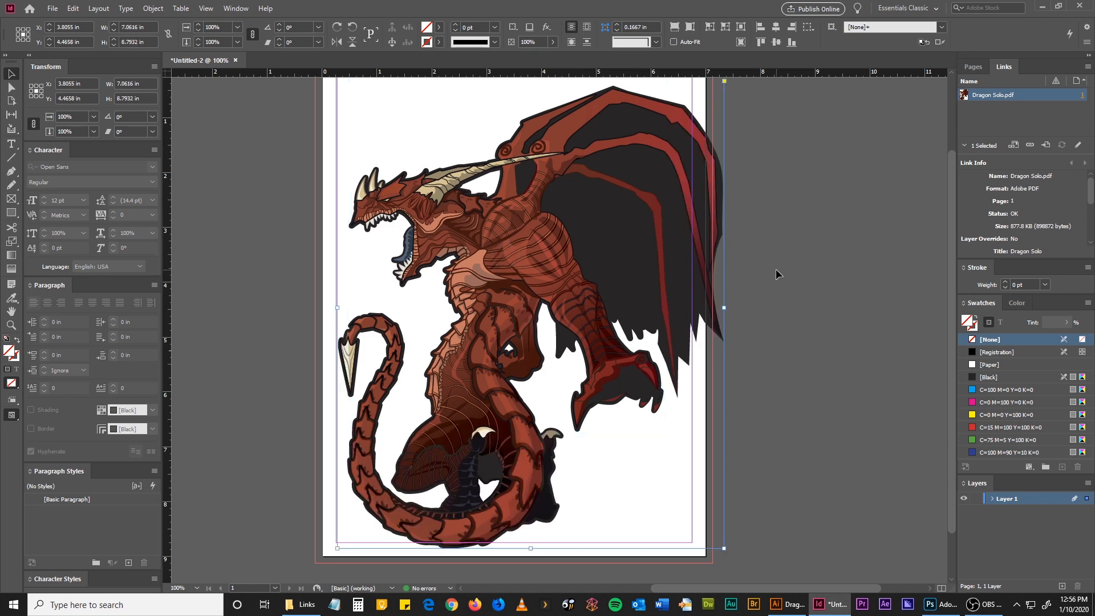
click(776, 274)
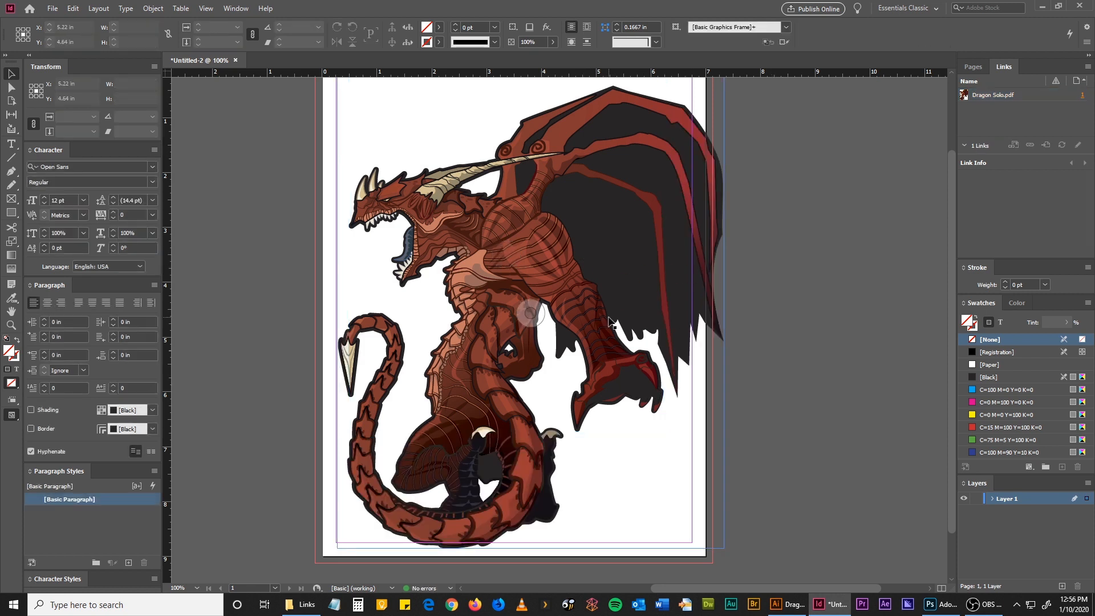
drag(788, 267, 785, 274)
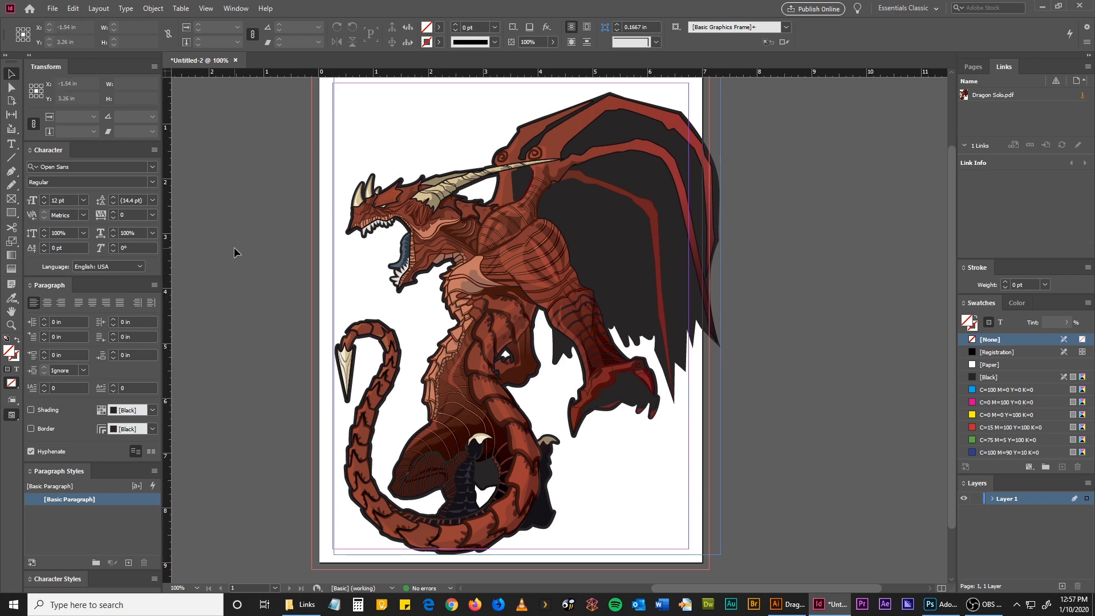
Delete the dragon and place Windmill.tif at 100% scale over the page
click(388, 204)
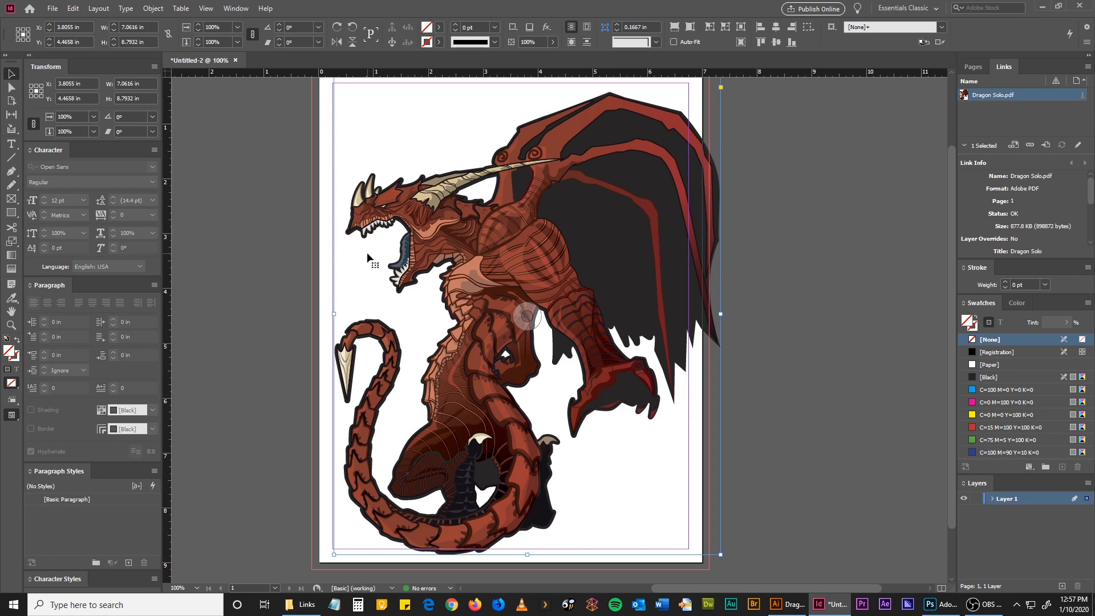
key(Delete)
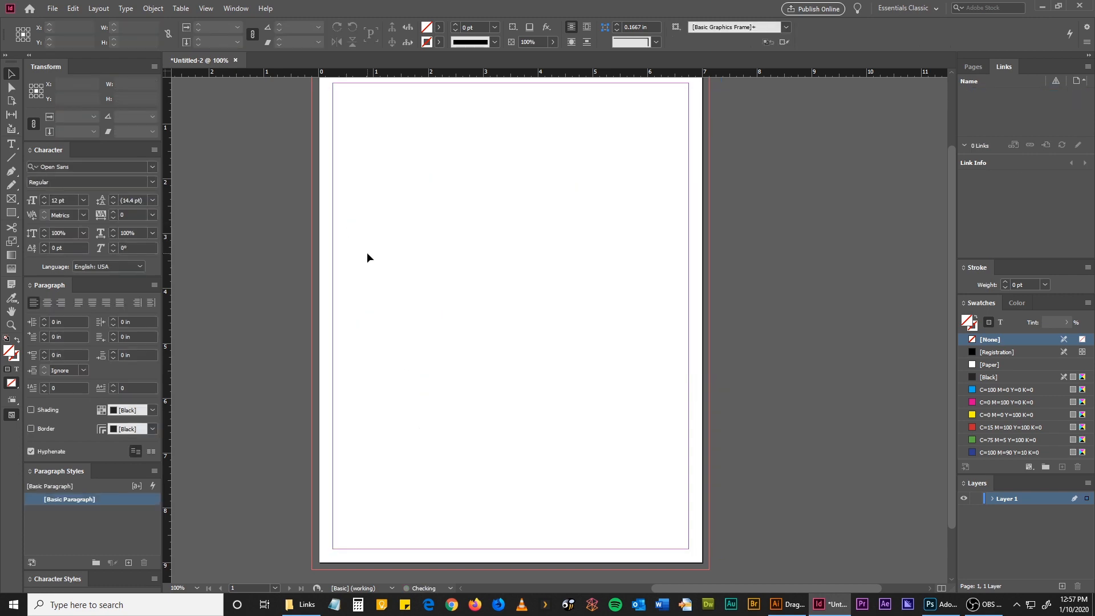
key(ctrl+d)
double_click(685, 214)
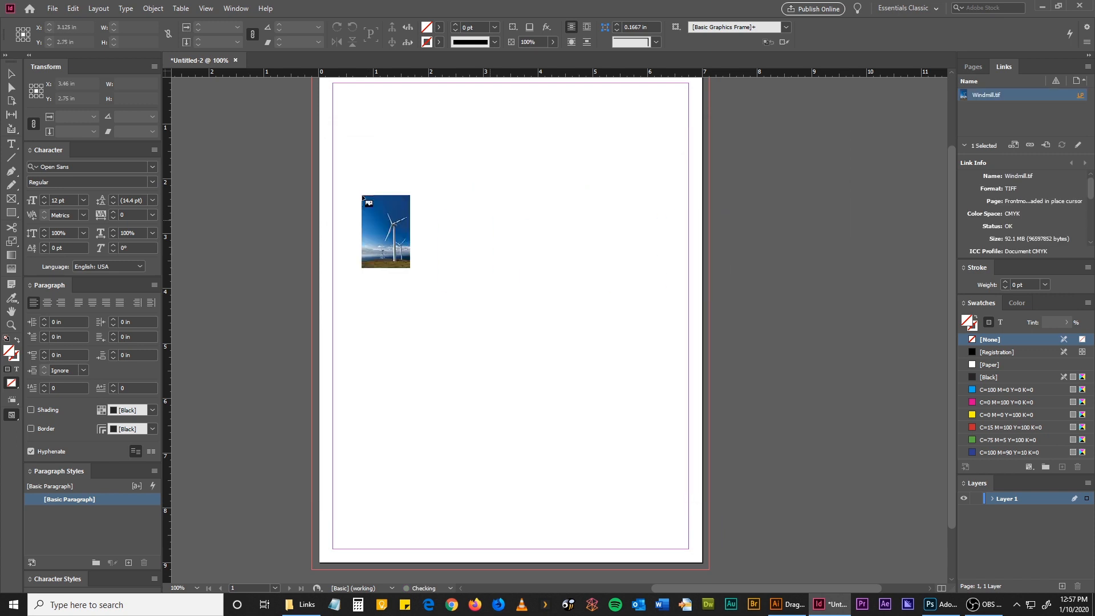
click(273, 107)
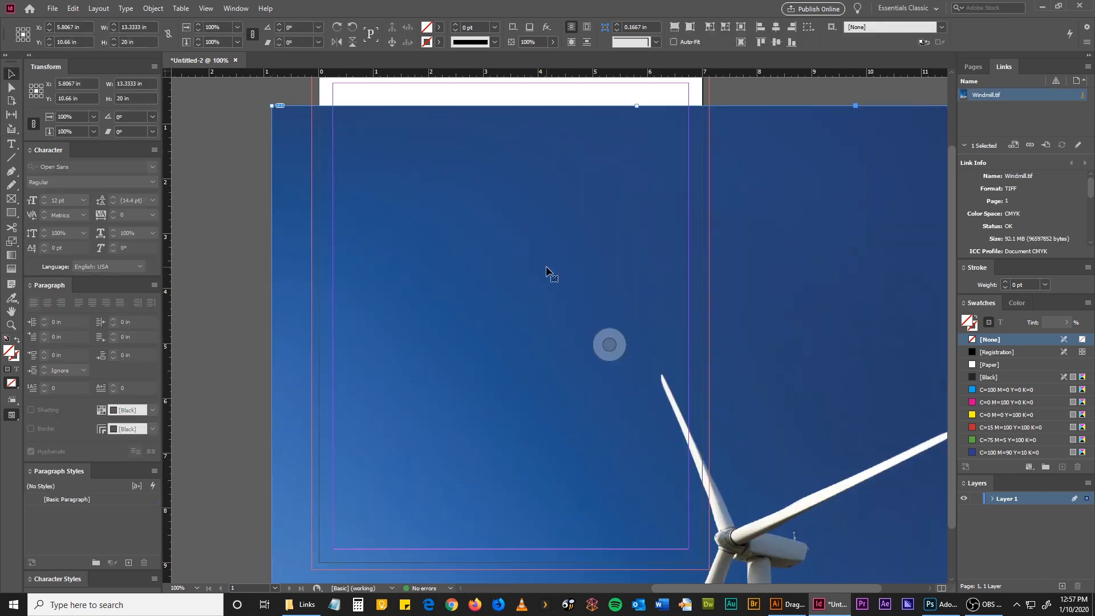
Move the windmill picture up and to the left so its large turbine lies over the page
key(ctrl+minus)
key(ctrl+minus)
drag(630, 363, 526, 282)
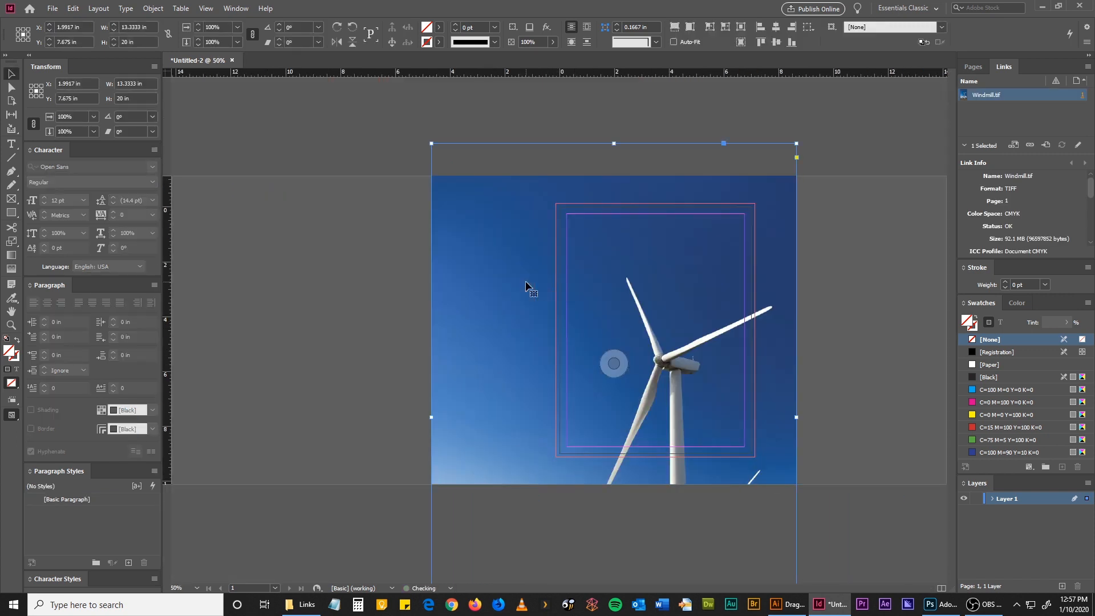
drag(535, 320, 543, 266)
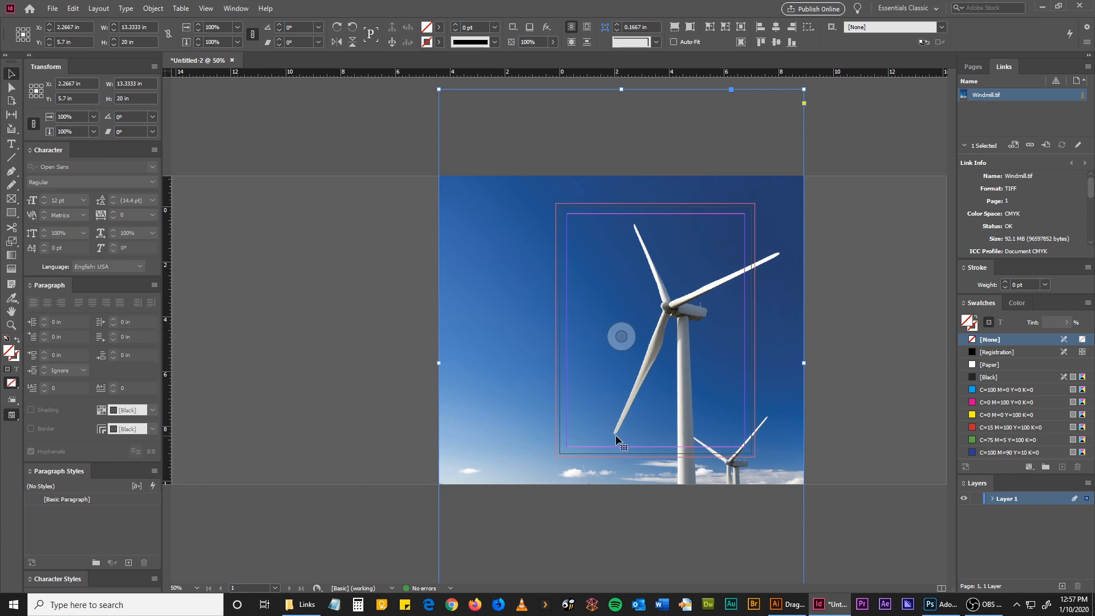
Crop the windmill frame's top and bottom edges to the large turbine's blade tips, making it about 7.7 in high
drag(621, 90, 582, 224)
key(ctrl+minus)
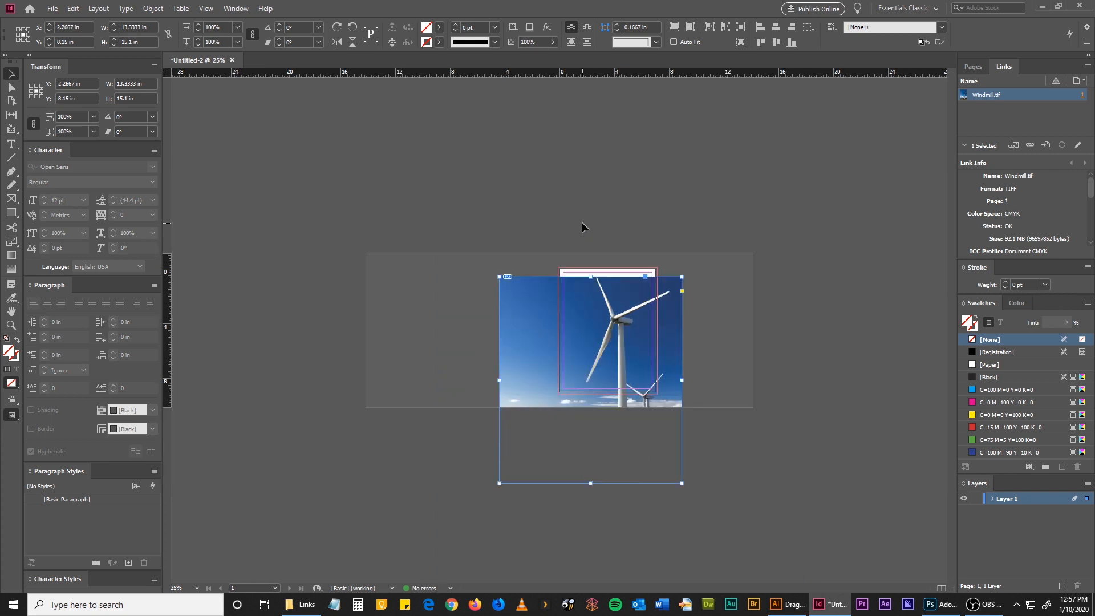
drag(591, 484, 598, 383)
key(ctrl+equal)
key(ctrl+equal)
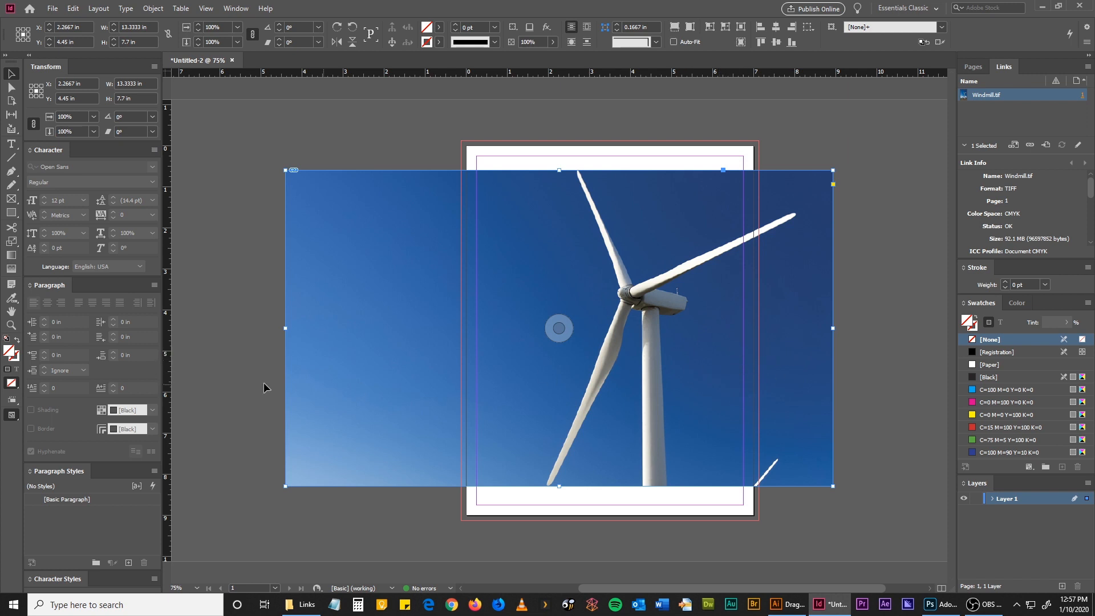
Scale the cropped windmill frame proportionally down to about 3.95 x 2.28 in, and fit the frame to its content
double_click(9, 242)
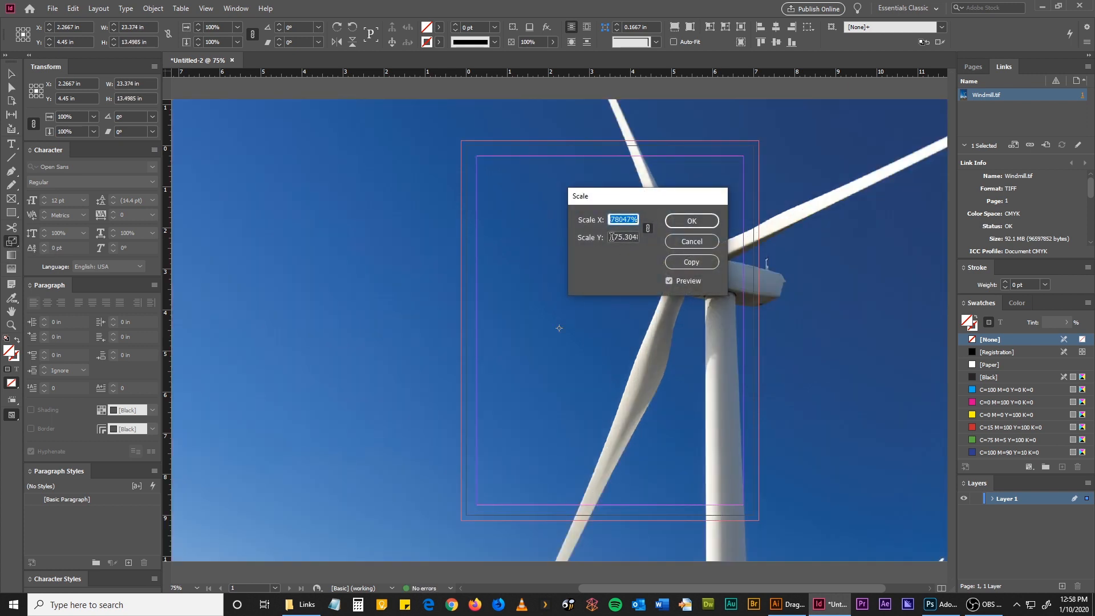
key(Tab)
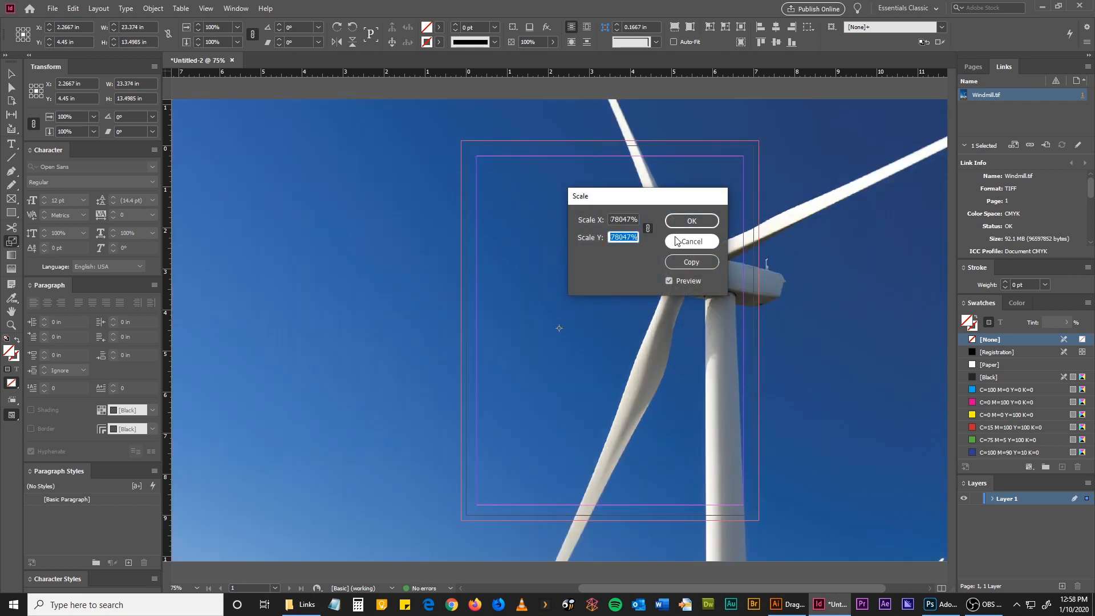
text(4)
text(0)
click(692, 220)
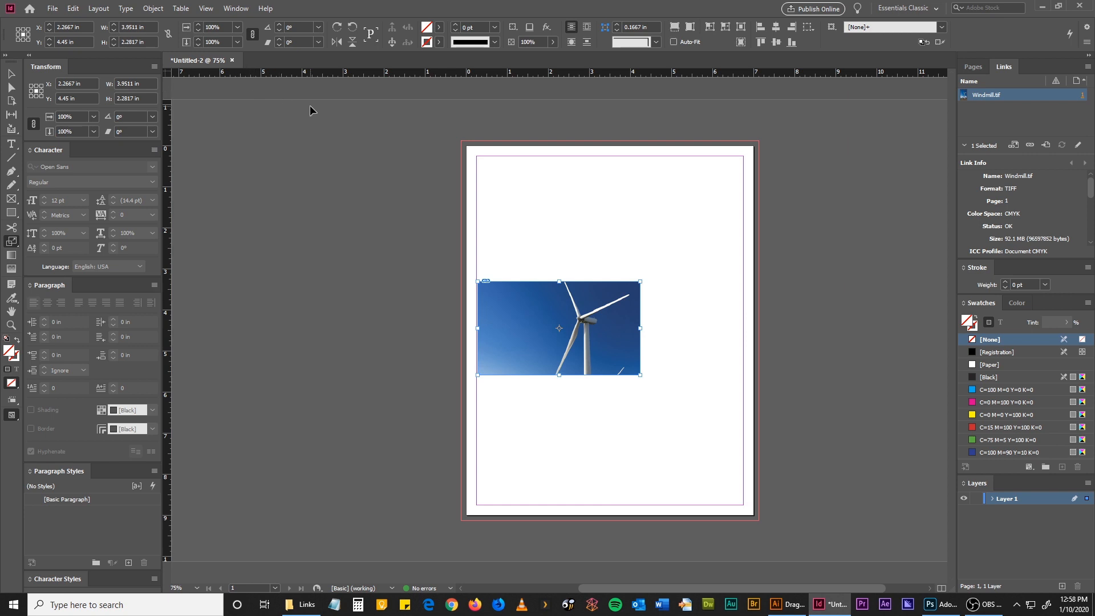
key(ctrl+z)
key(v)
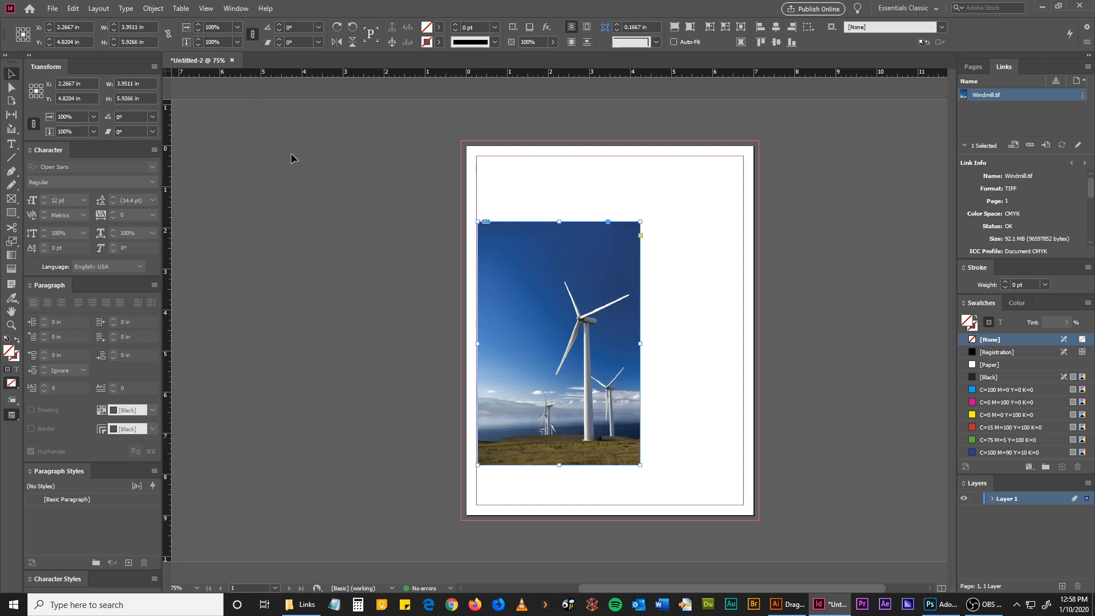
Delete the windmill picture from the page and close the document without saving it
drag(517, 254, 556, 241)
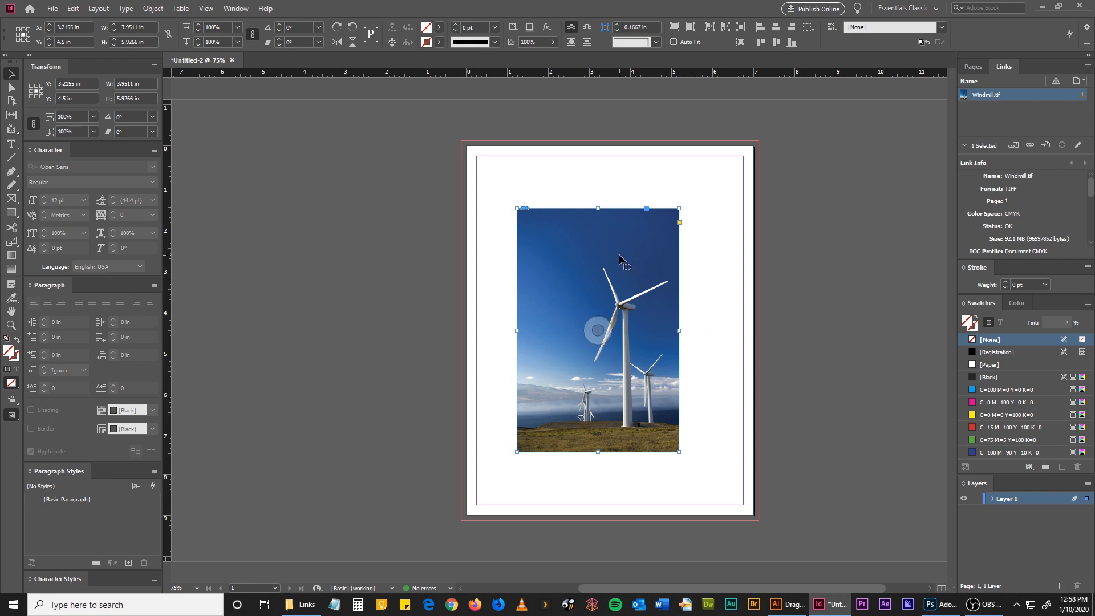
key(Delete)
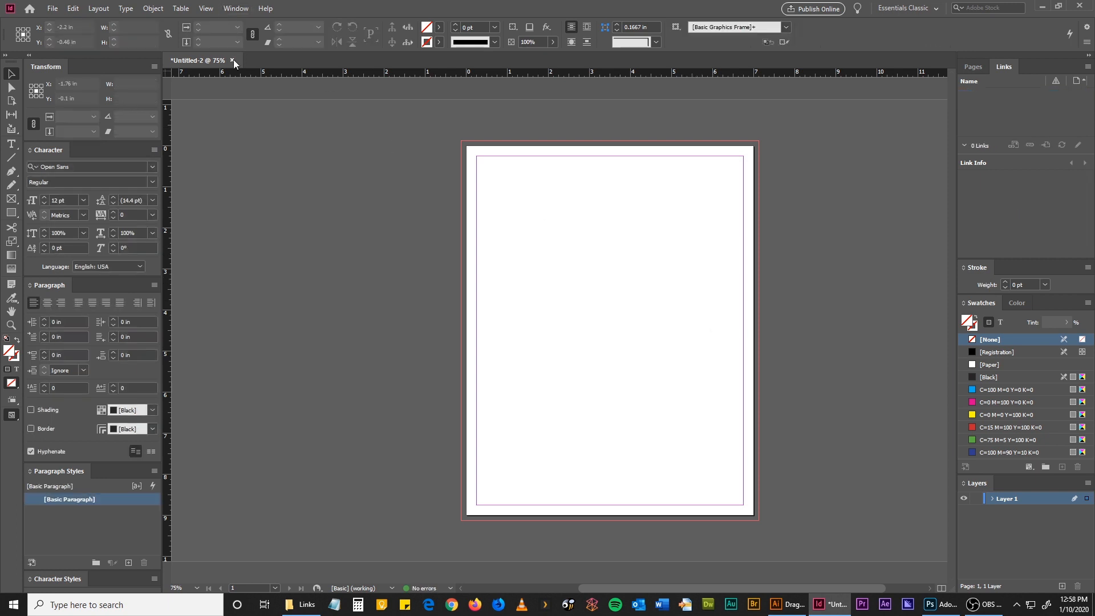
click(231, 60)
click(604, 316)
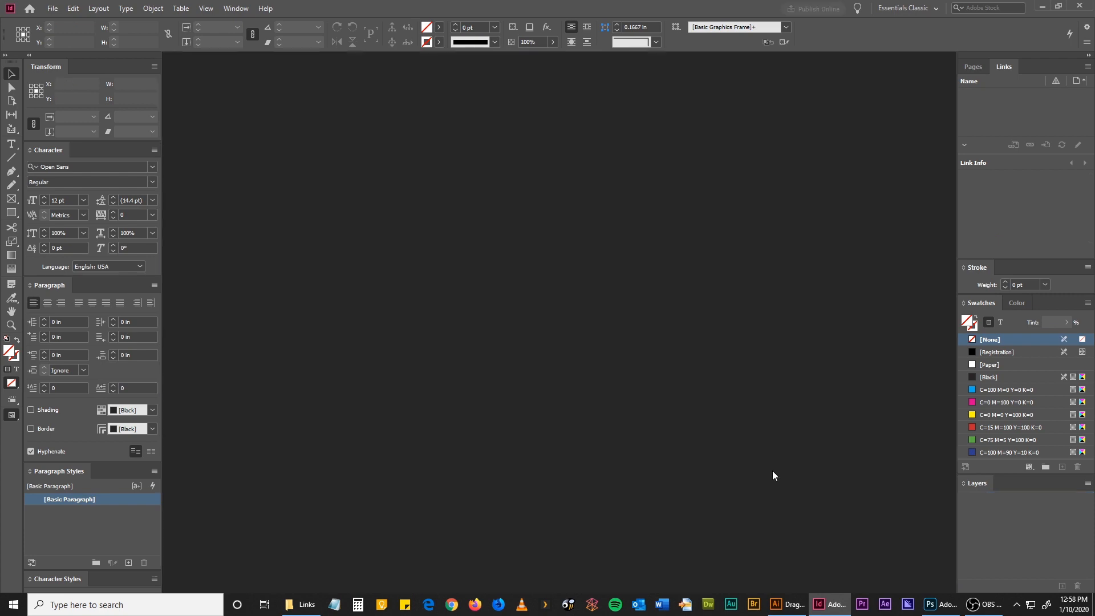
Switch to Photoshop and create a new document 7 inches wide and 9 inches high at 300 pixels/inch
click(936, 606)
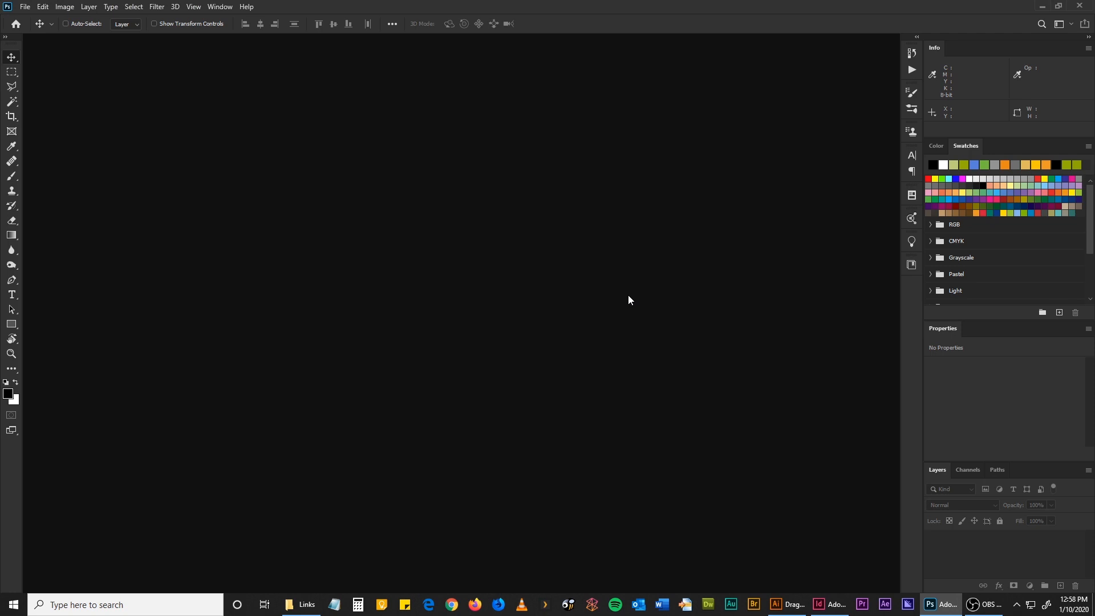
key(ctrl)
key(ctrl+n)
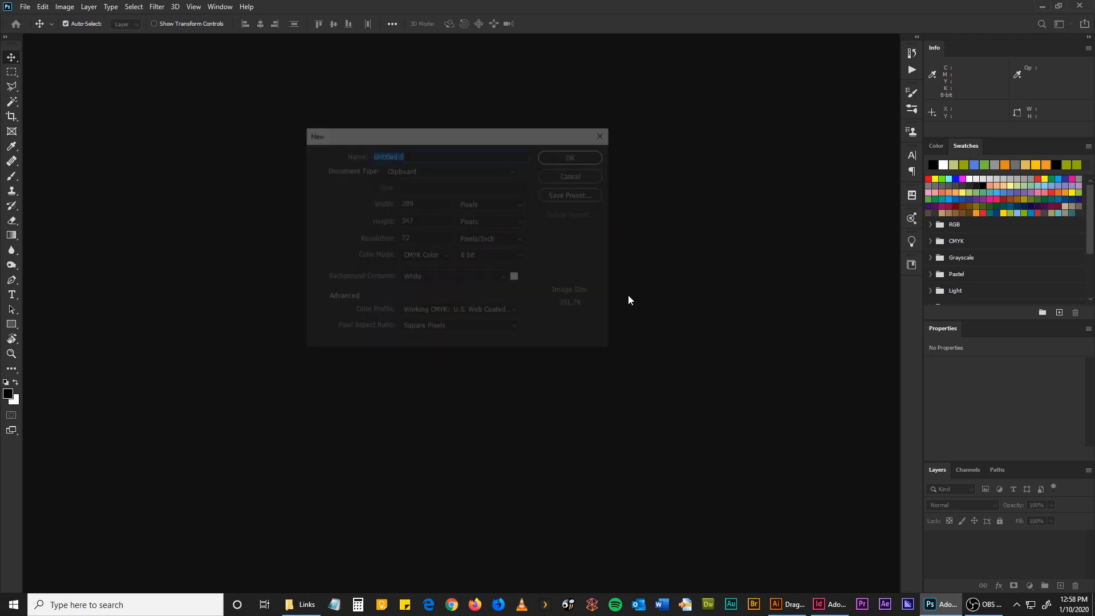
click(481, 204)
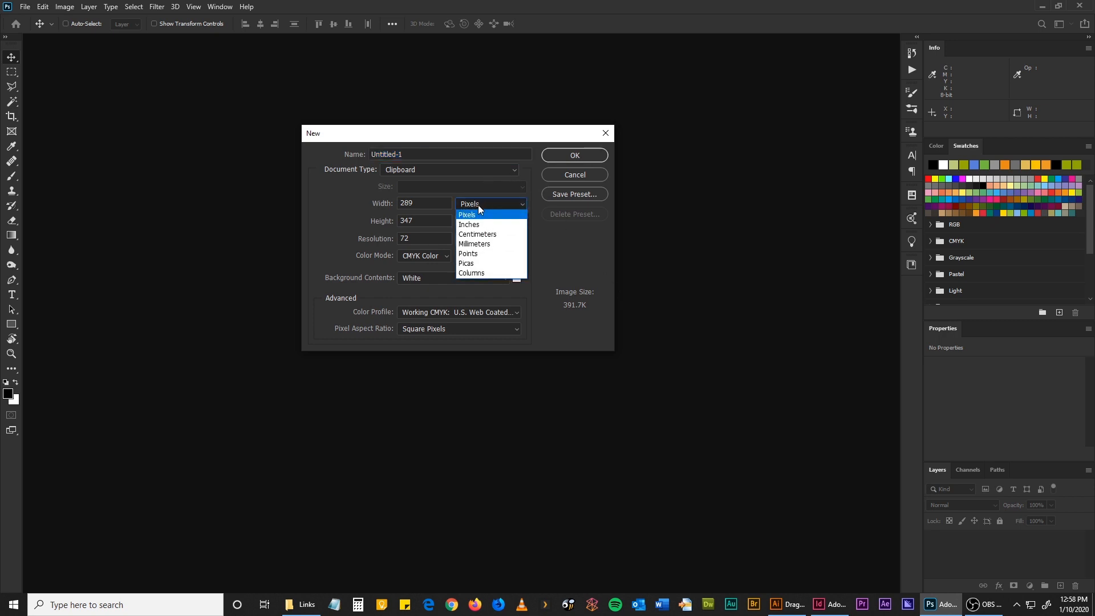
click(482, 215)
click(361, 200)
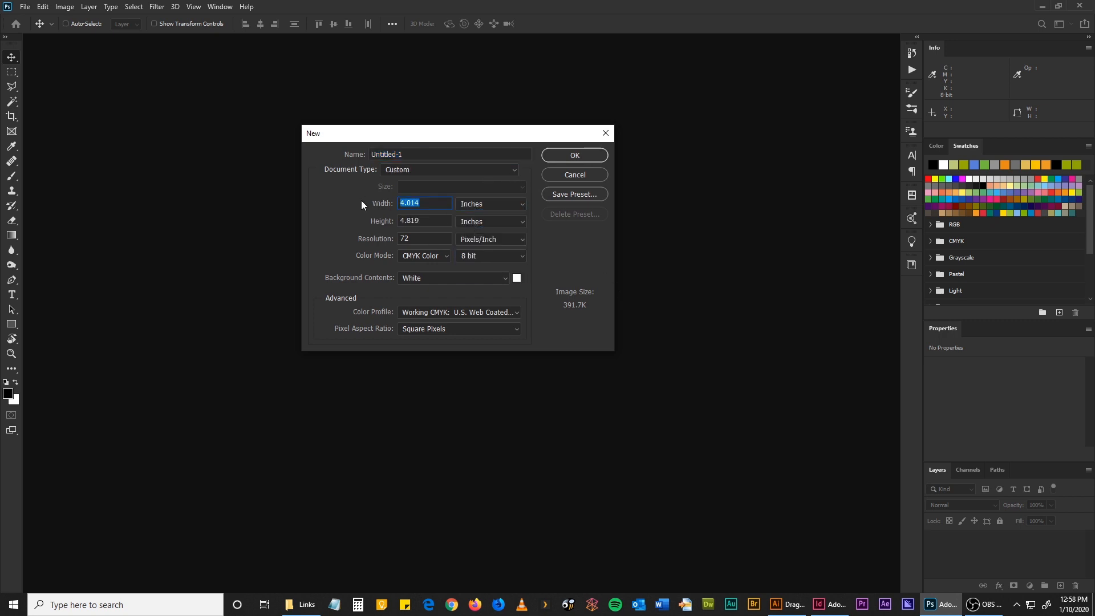
text(7)
key(Tab)
key(Tab)
text(9)
key(Tab)
key(Tab)
text(300)
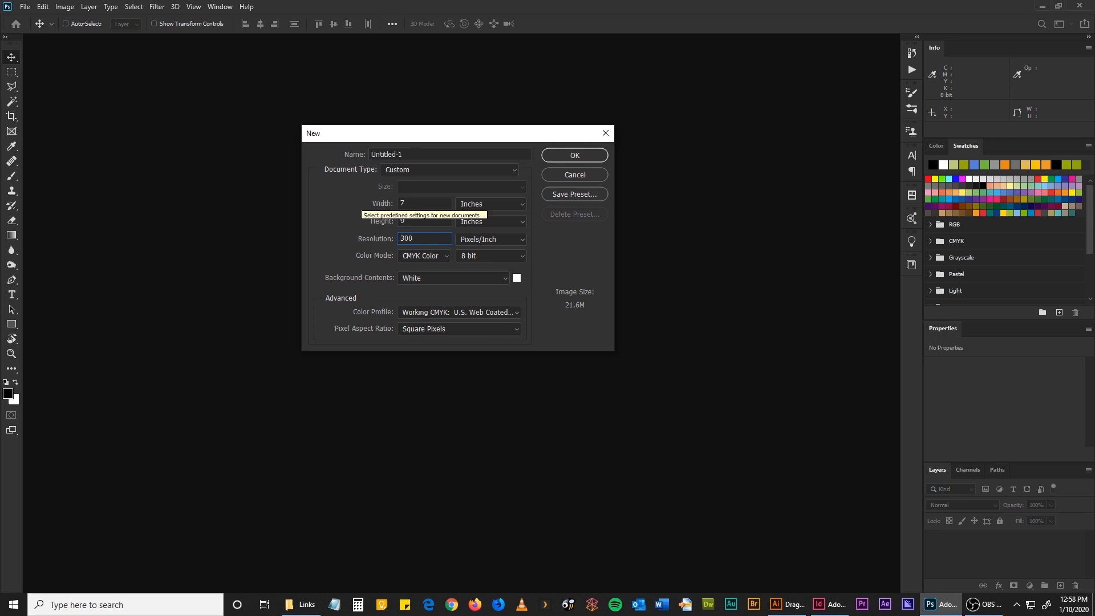
key(Return)
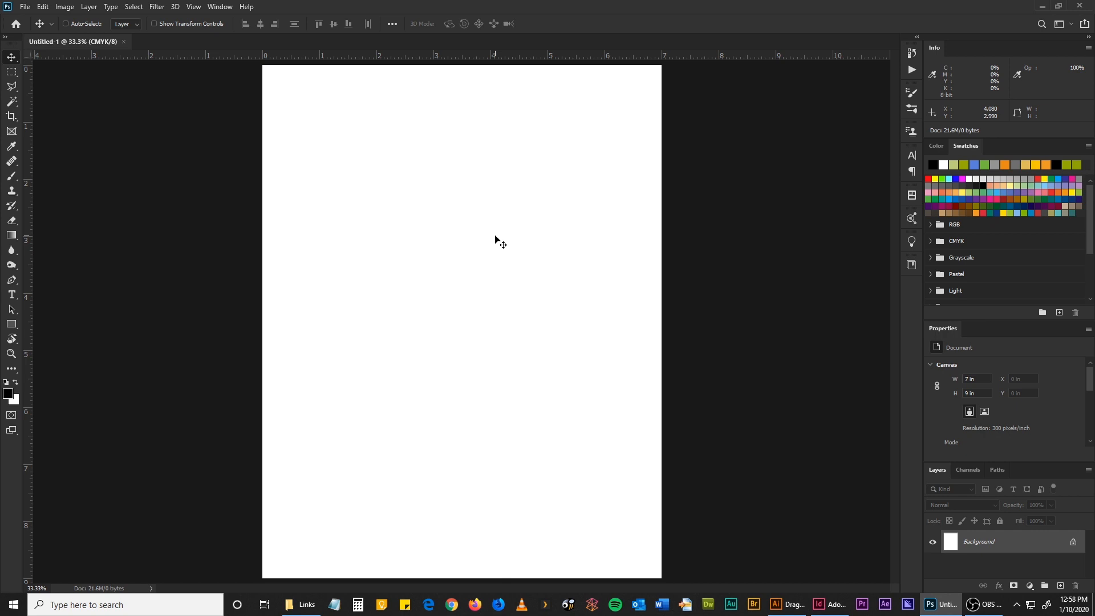
Place guides along all four edges of the 7 x 9 in canvas
key(ctrl+minus)
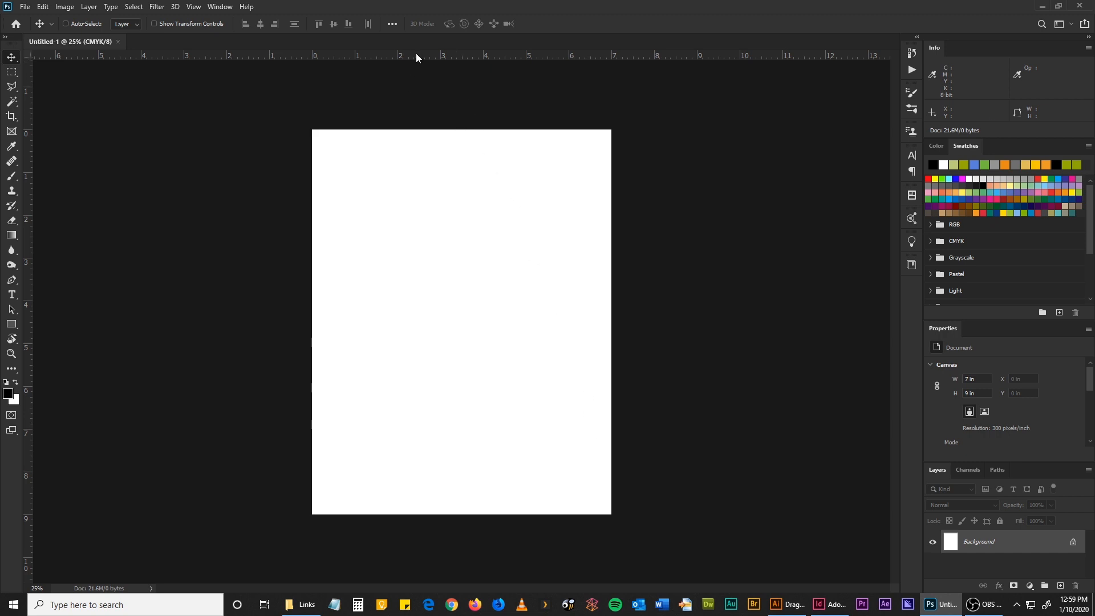
drag(416, 55, 416, 129)
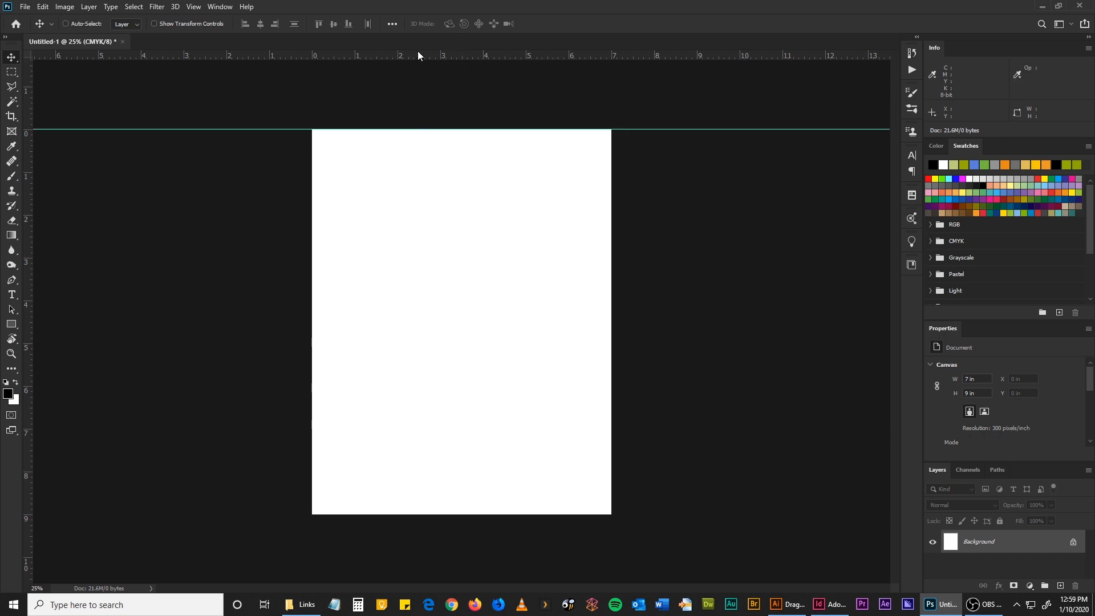
drag(419, 57, 440, 514)
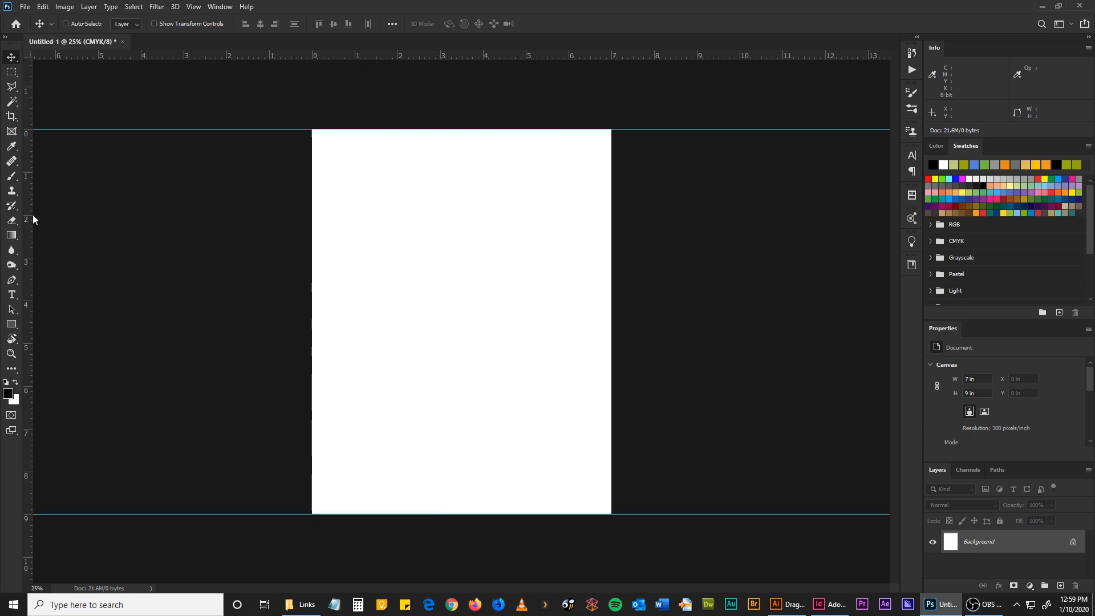
drag(31, 217, 255, 206)
drag(295, 206, 311, 207)
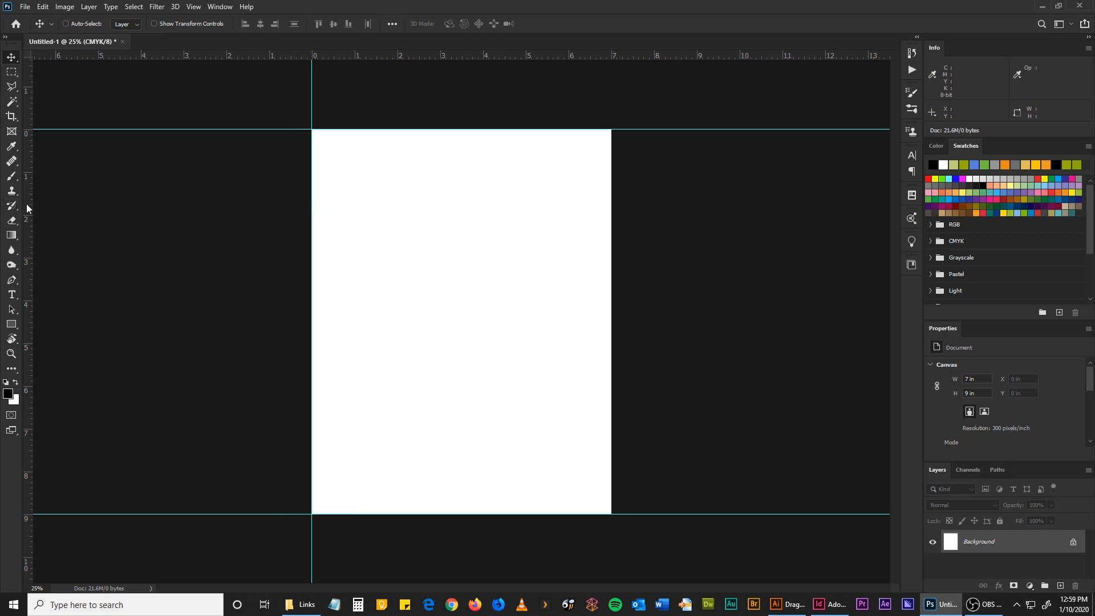
drag(26, 203, 611, 205)
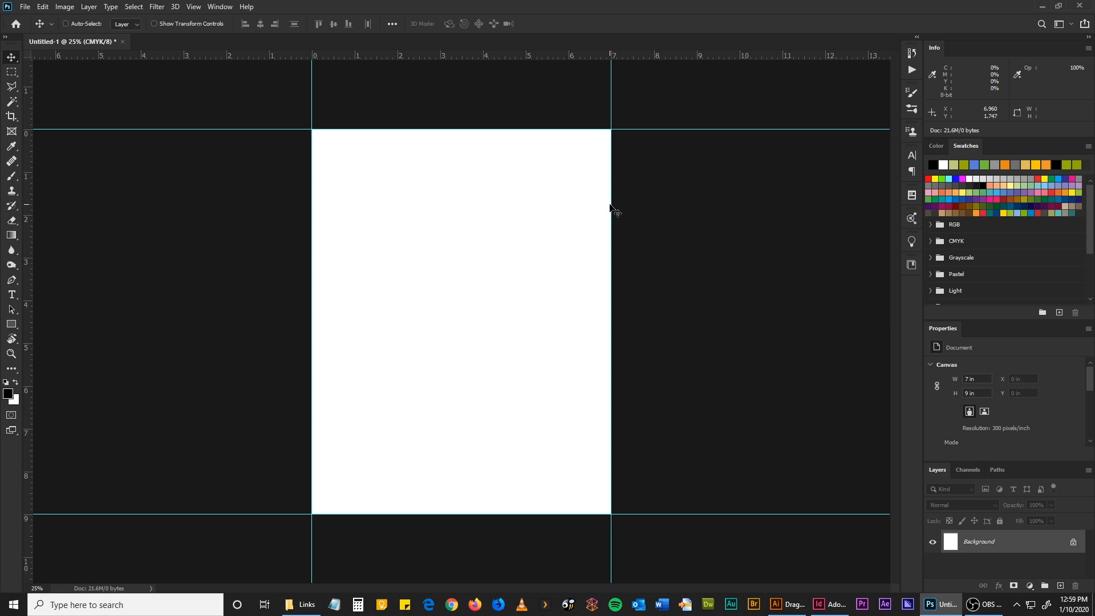
Extend the canvas by 0.25 inches relative in both width and height, anchored at the center
click(64, 8)
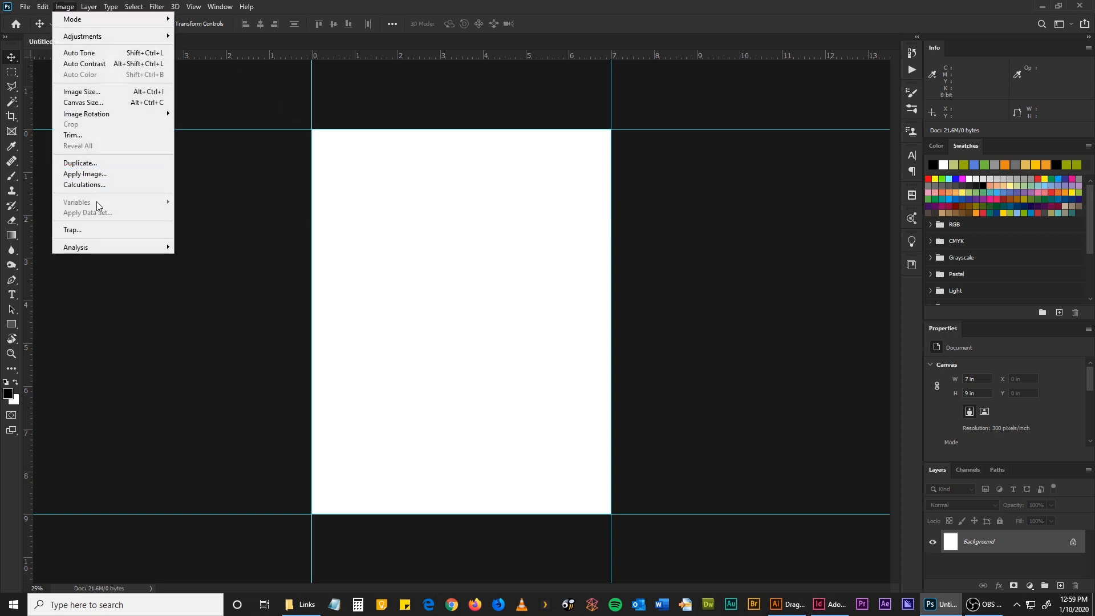
click(81, 103)
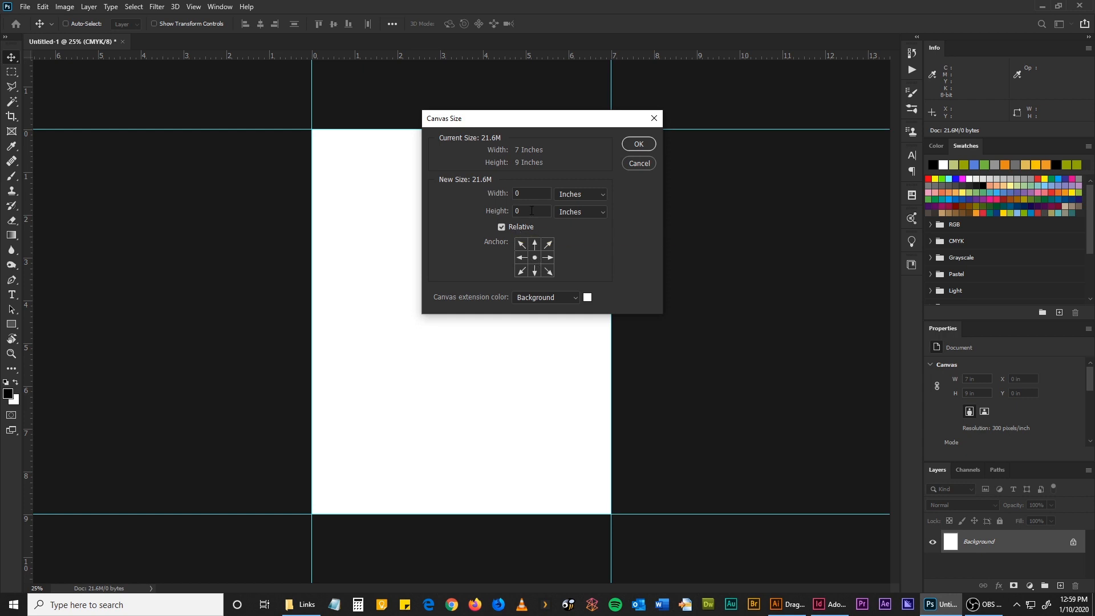
drag(527, 194, 460, 193)
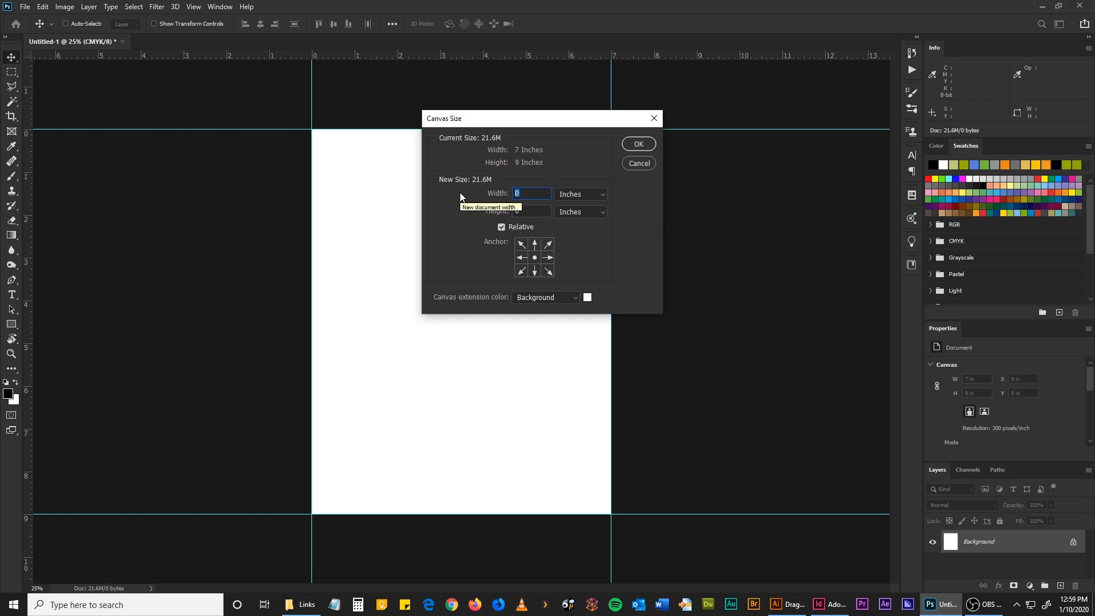
text(.25)
key(Tab)
text(.25)
key(Return)
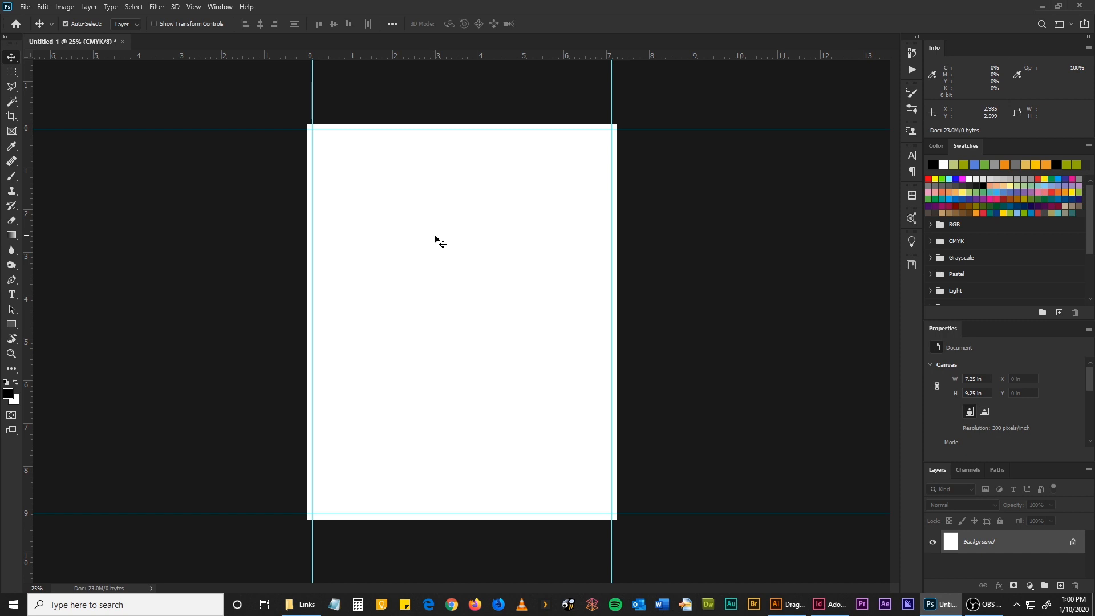
Try scaling the copied dragon, pasted as a smart object, up to about 313%, and delete it
key(ctrl+v)
click(592, 170)
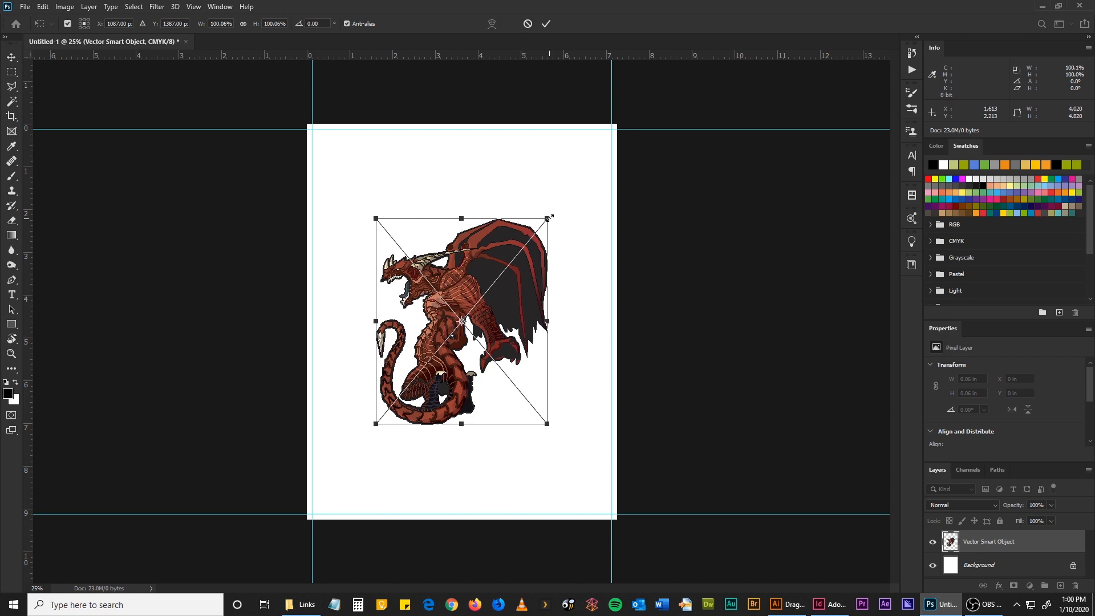
drag(548, 218, 819, 68)
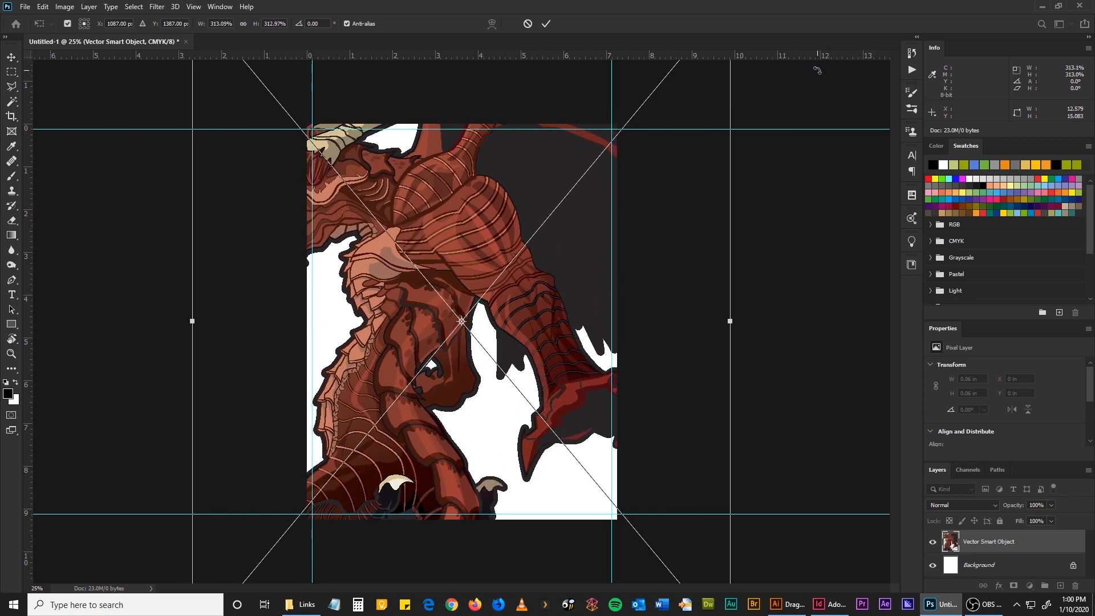
key(Return)
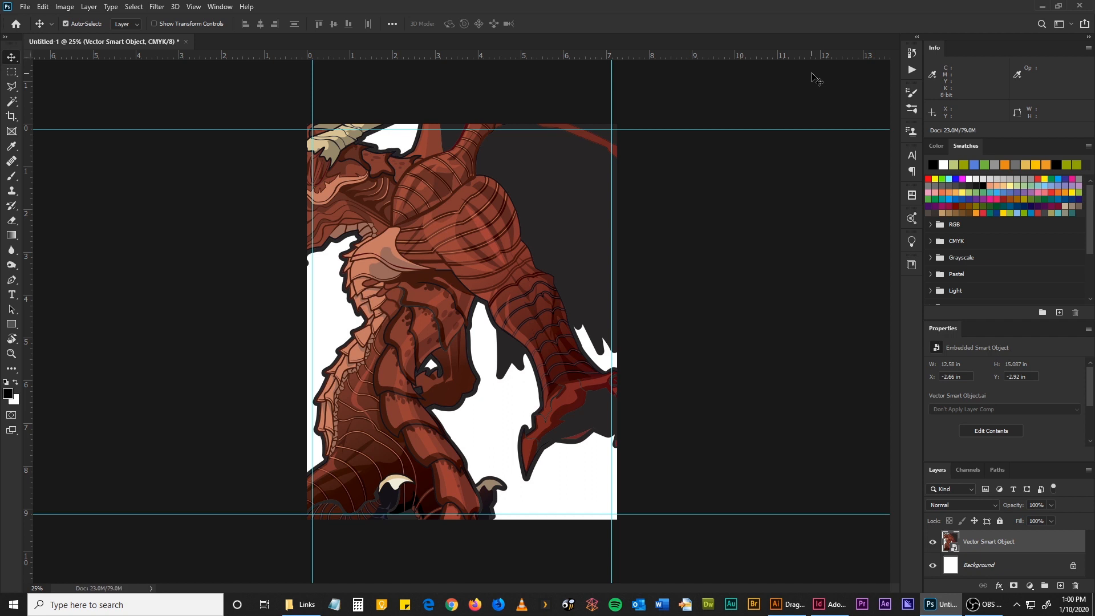
key(Delete)
Paste the dragon again as a smart object at its default size and remove its layer
key(ctrl+v)
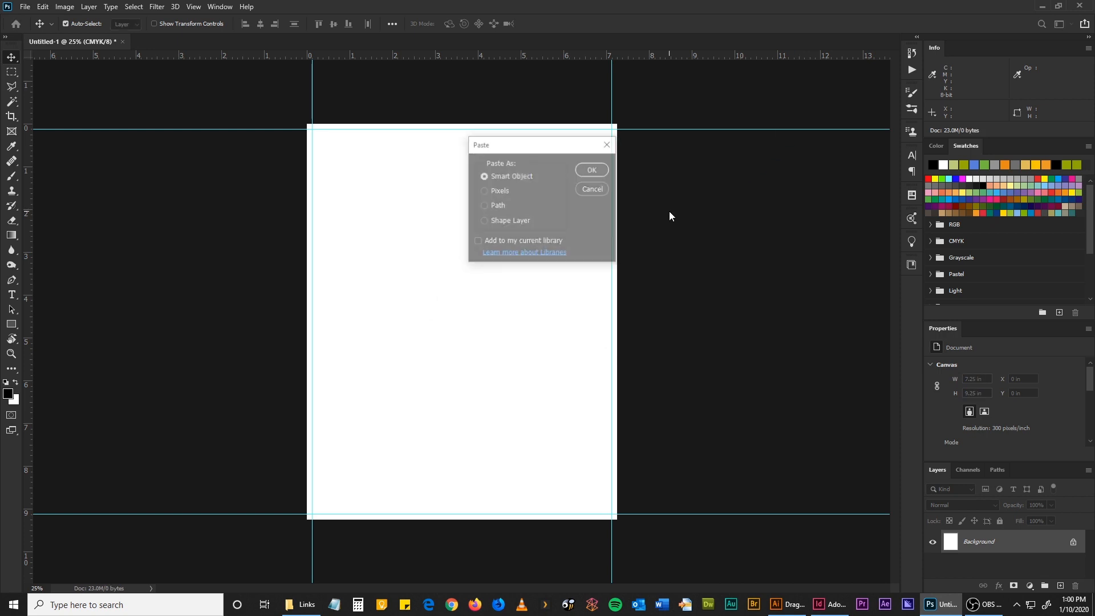
key(Return)
key(Return)
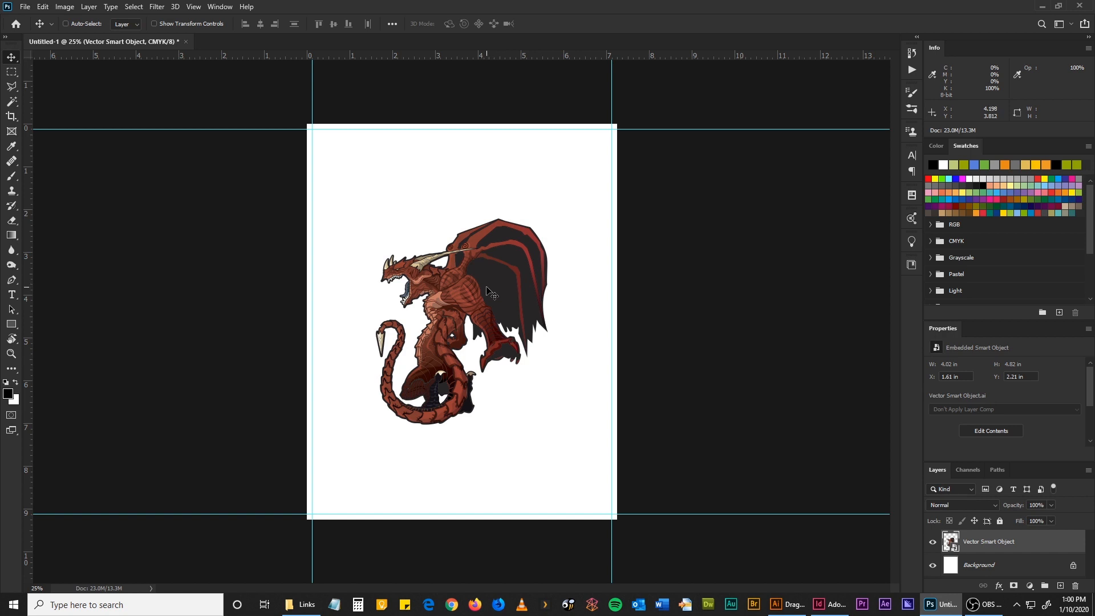
drag(993, 545, 1076, 586)
Place Dragon Solo.pdf as a linked smart object on the canvas and delete its layer
click(25, 6)
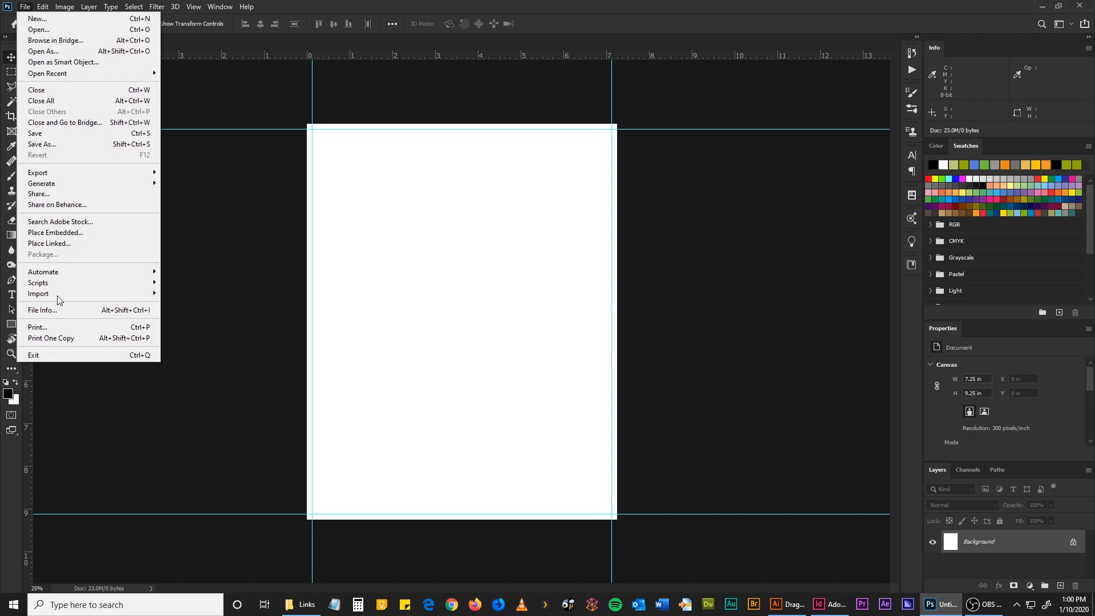
click(58, 245)
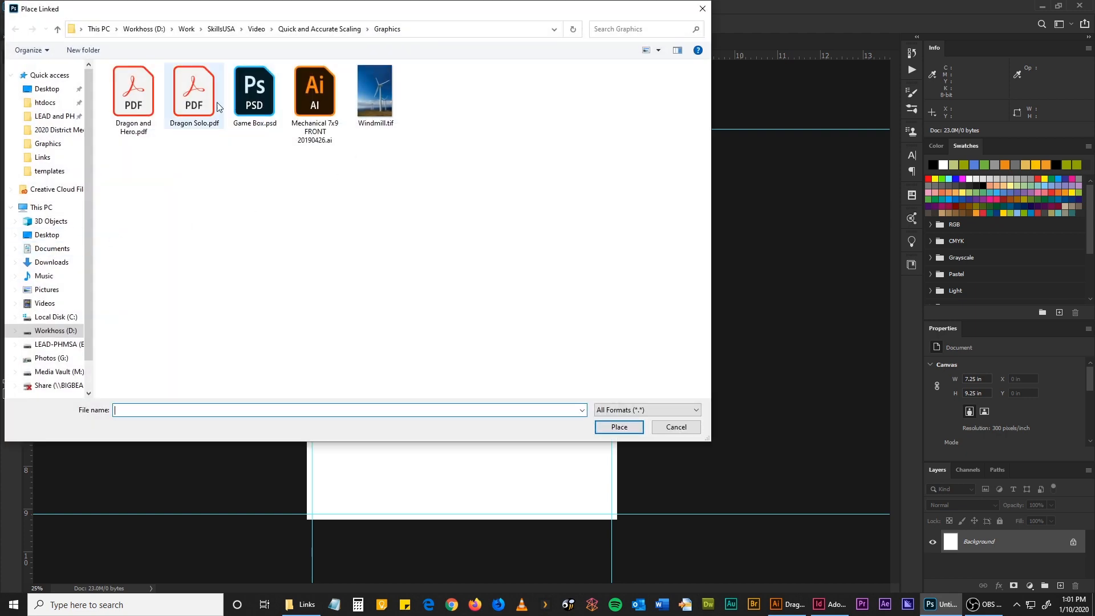
click(213, 109)
click(612, 429)
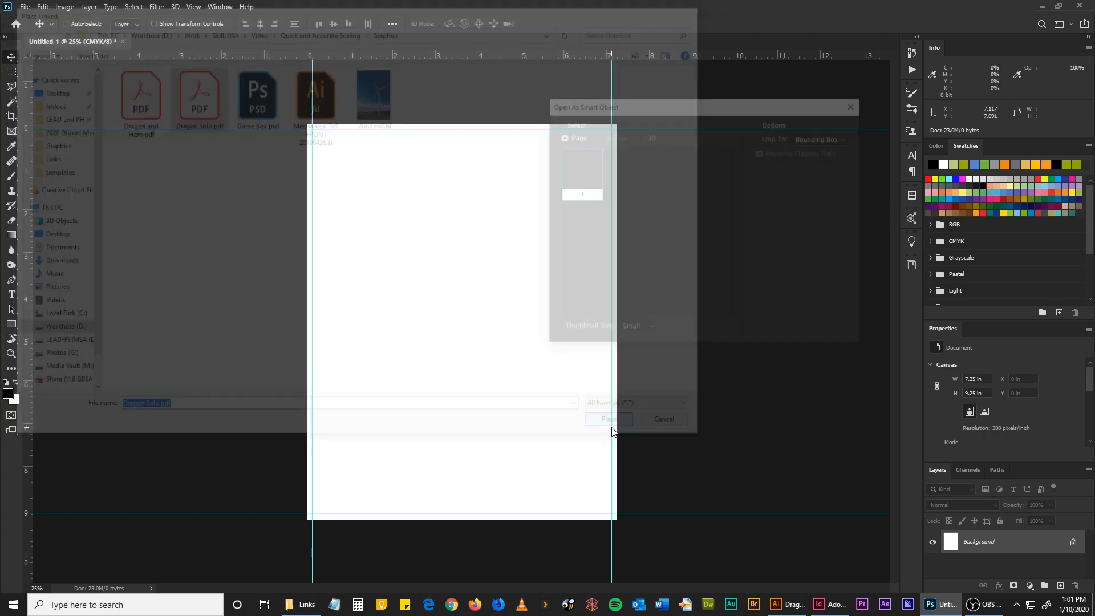
click(797, 333)
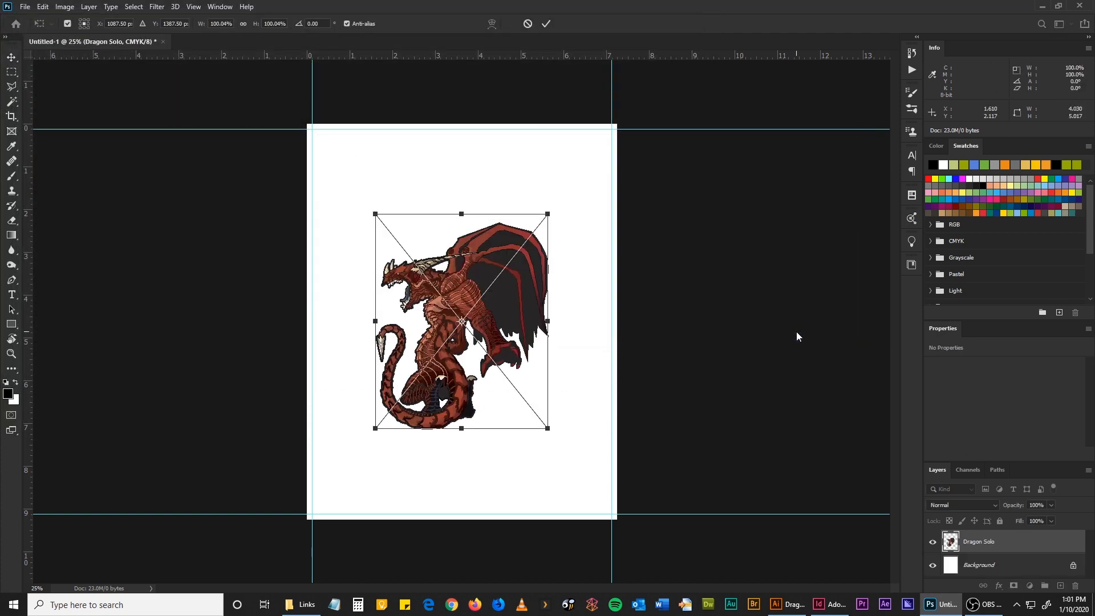
key(Return)
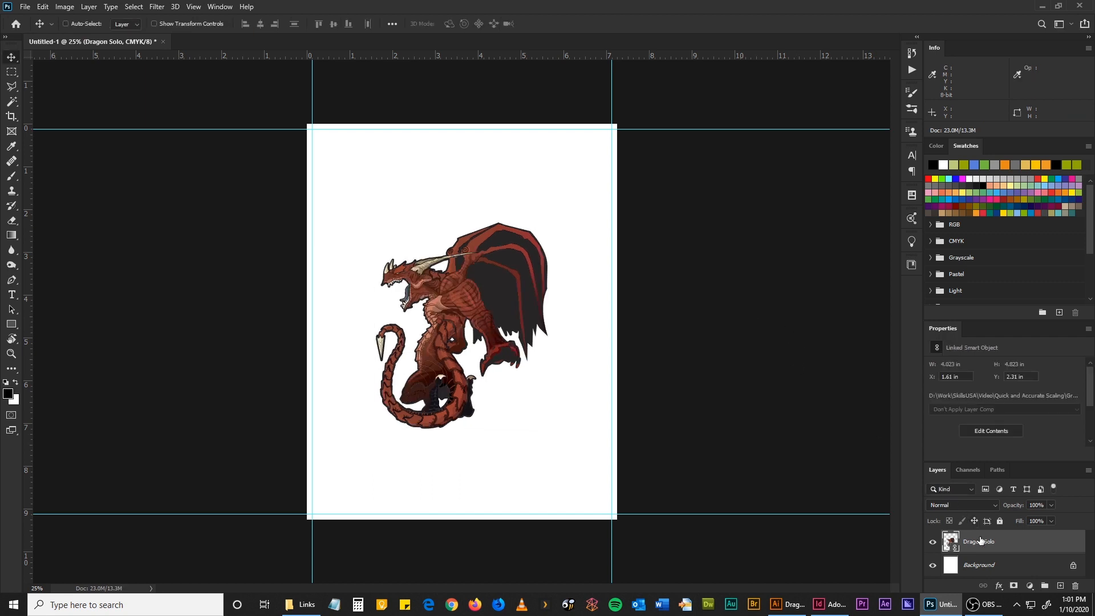
drag(979, 542, 1074, 586)
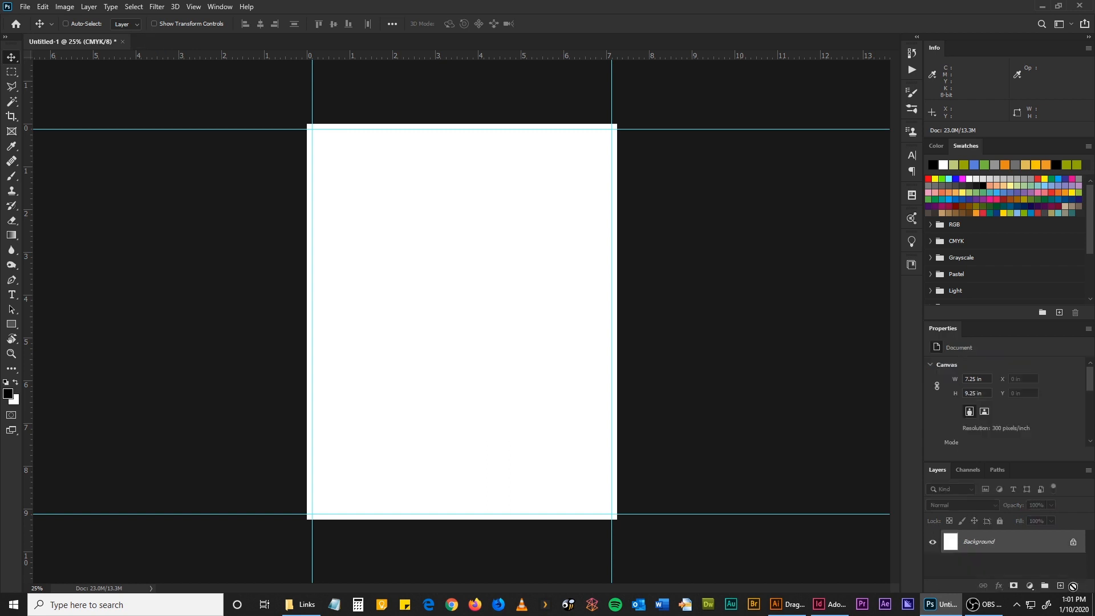
Paste the copied dragon onto the blank canvas as a smart object, keeping its default size and position
key(ctrl+v)
key(Return)
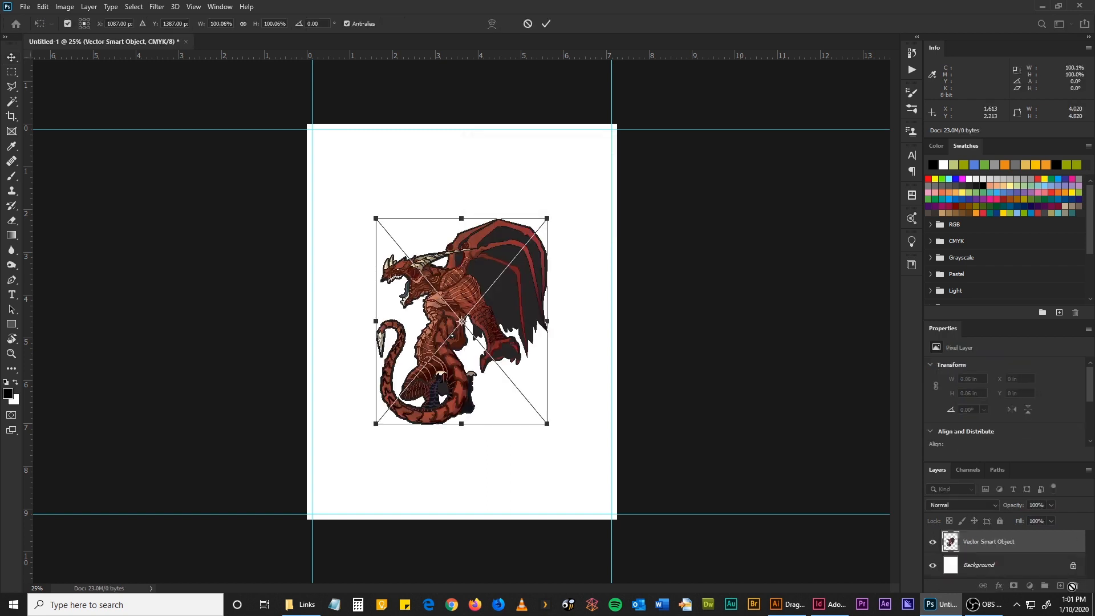
key(Return)
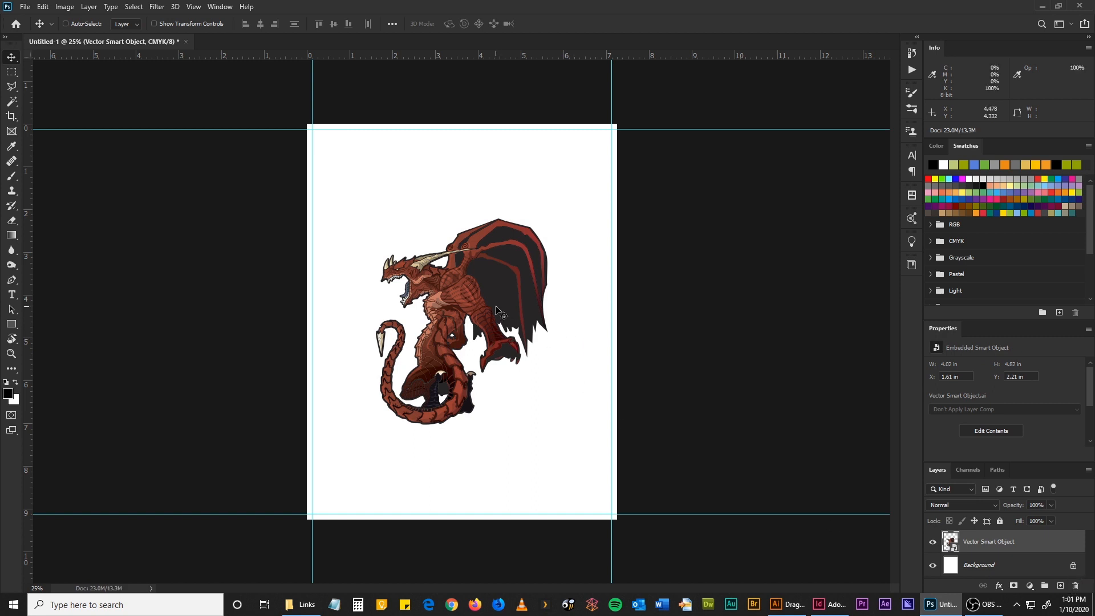
Crop the dragon's head and upper body with a rectangular frame about 3.29 x 3.41 in using the Frame tool
key(ctrl+plus)
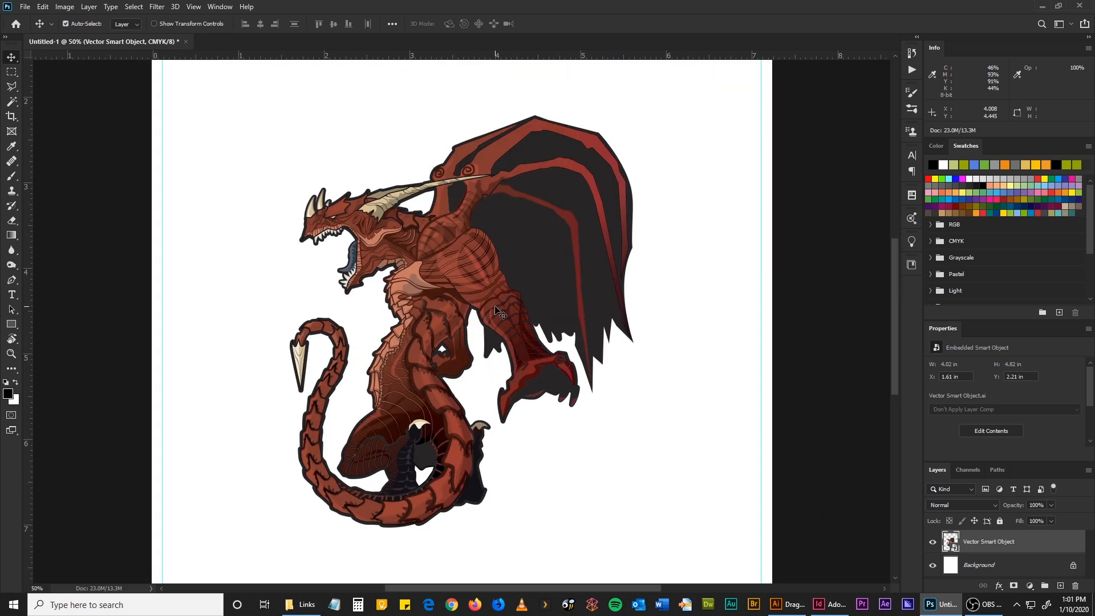
key(ctrl+minus)
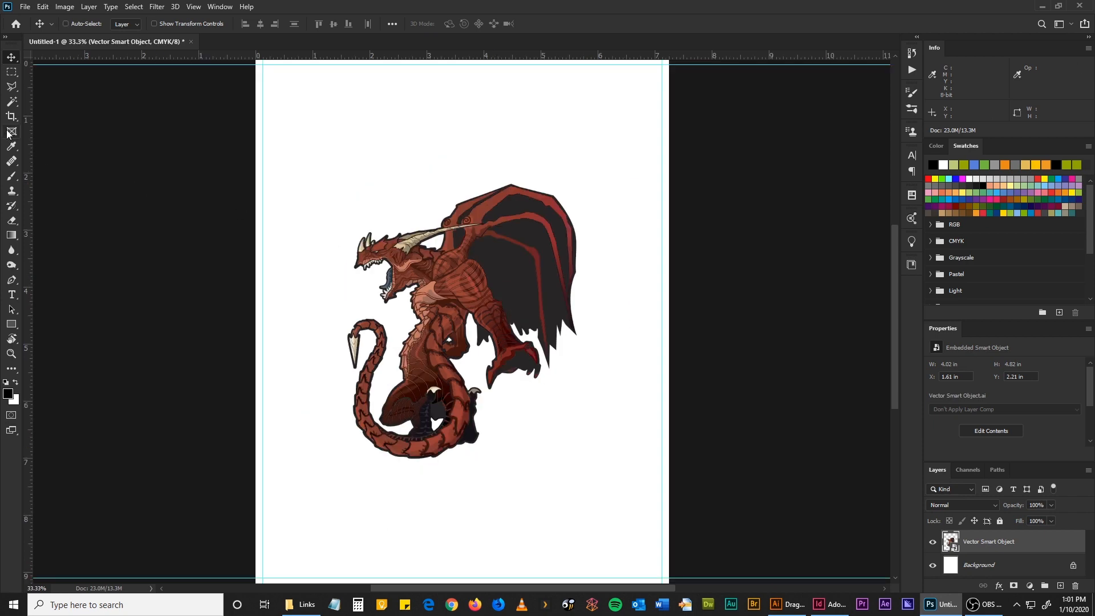
click(9, 133)
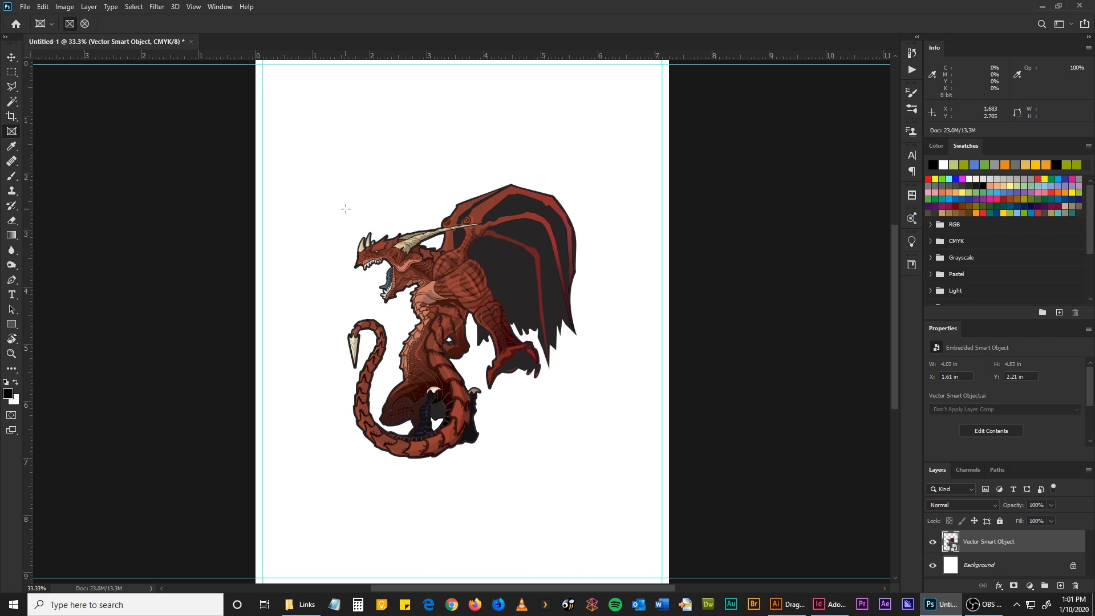
drag(355, 196, 542, 391)
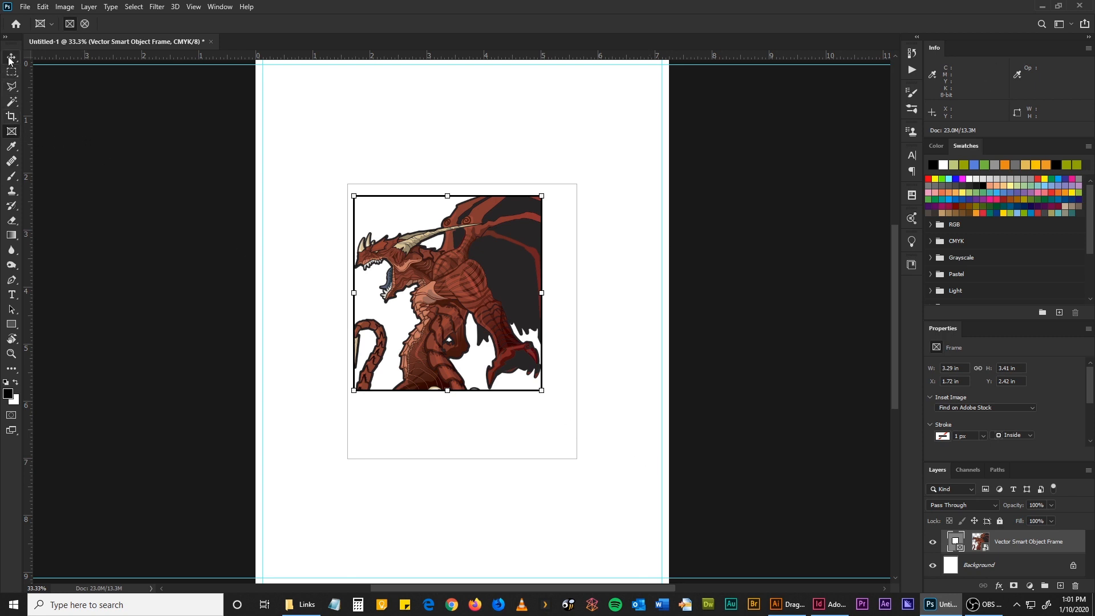
Start Free Transform on the frame and its dragon artwork together and commit it without resizing
click(970, 546)
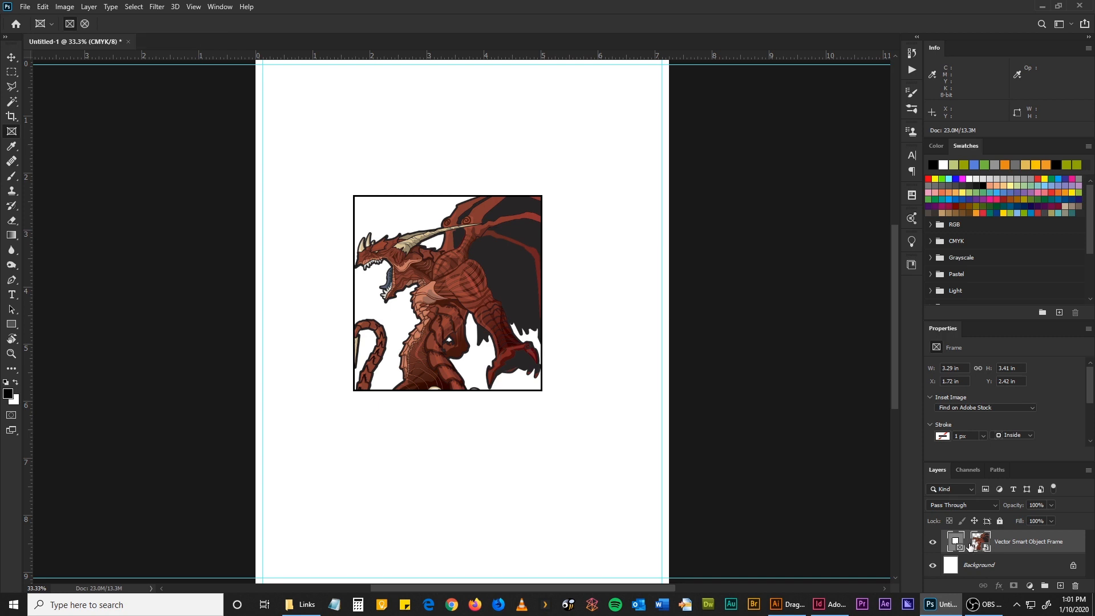
click(11, 58)
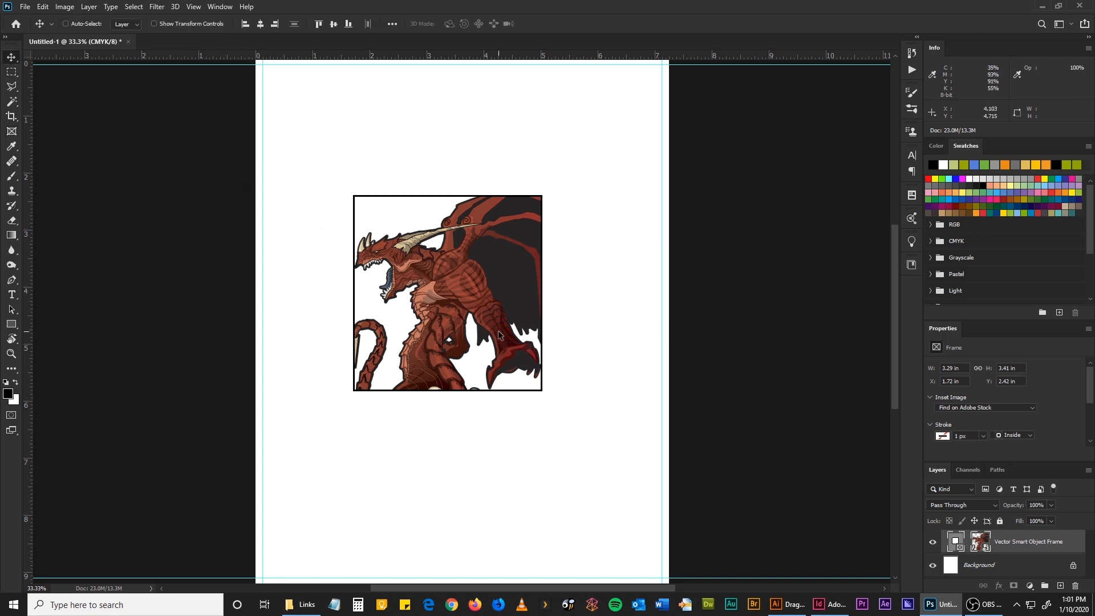
key(ctrl+t)
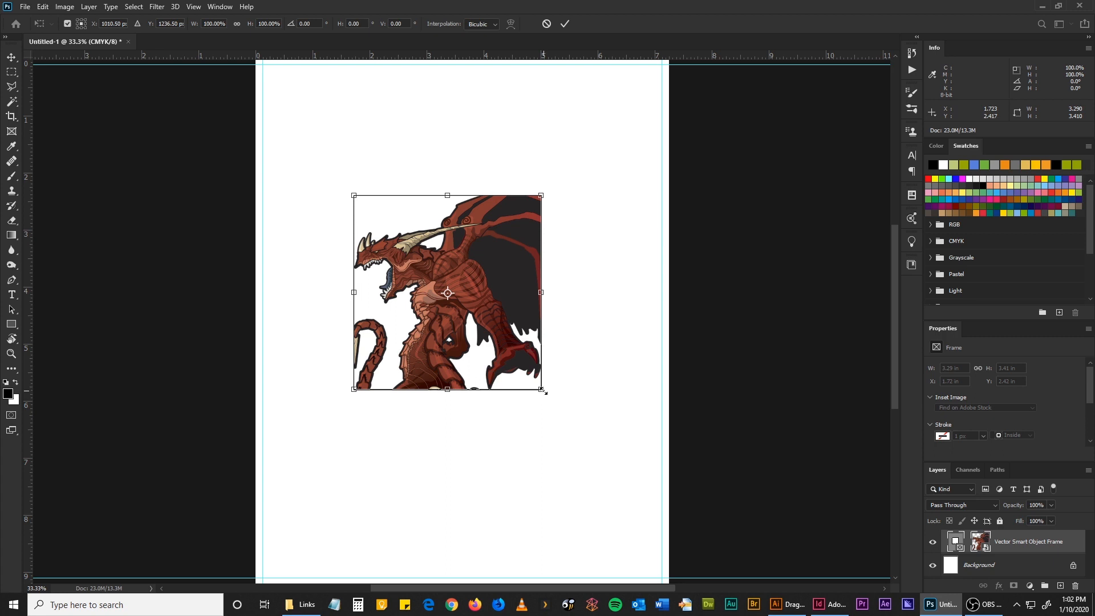
key(Return)
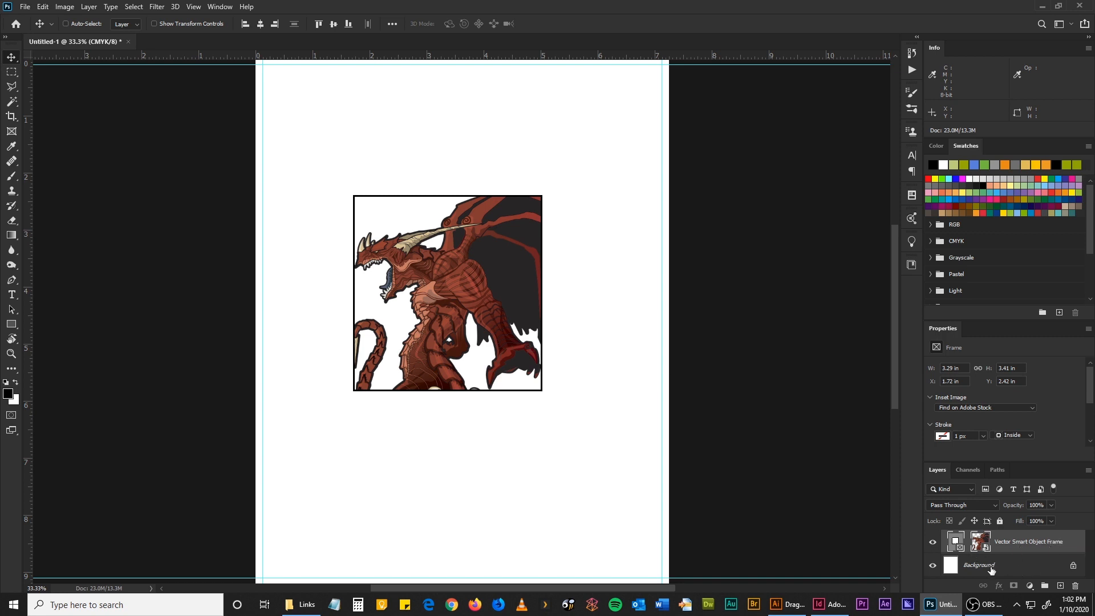
Try deleting the framed dragon layer, then deleting only its frame, undoing each deletion
click(959, 549)
click(959, 549)
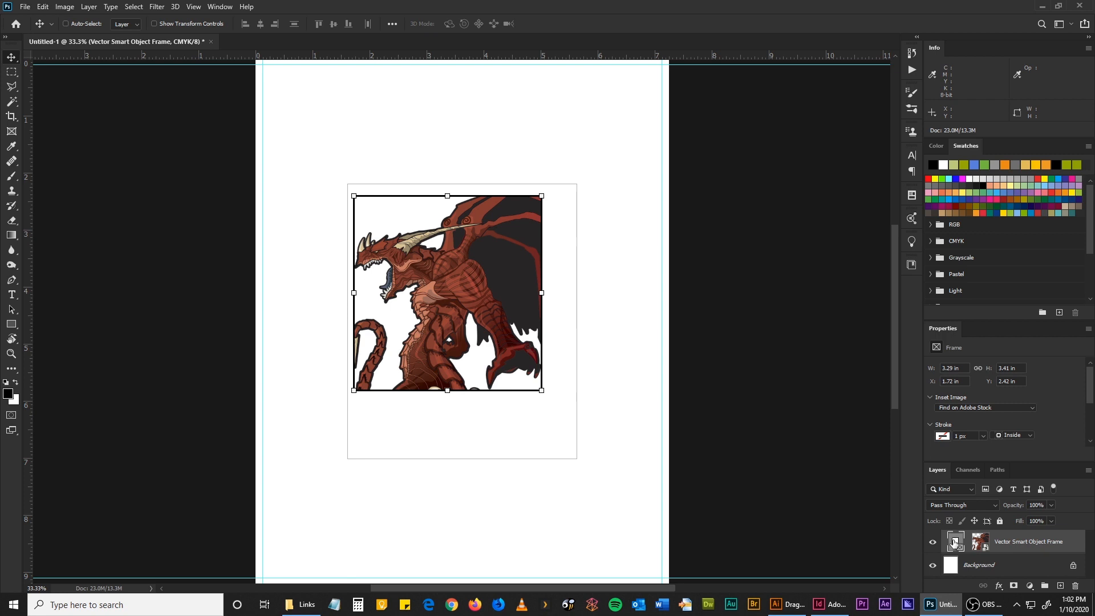
drag(957, 546, 1076, 586)
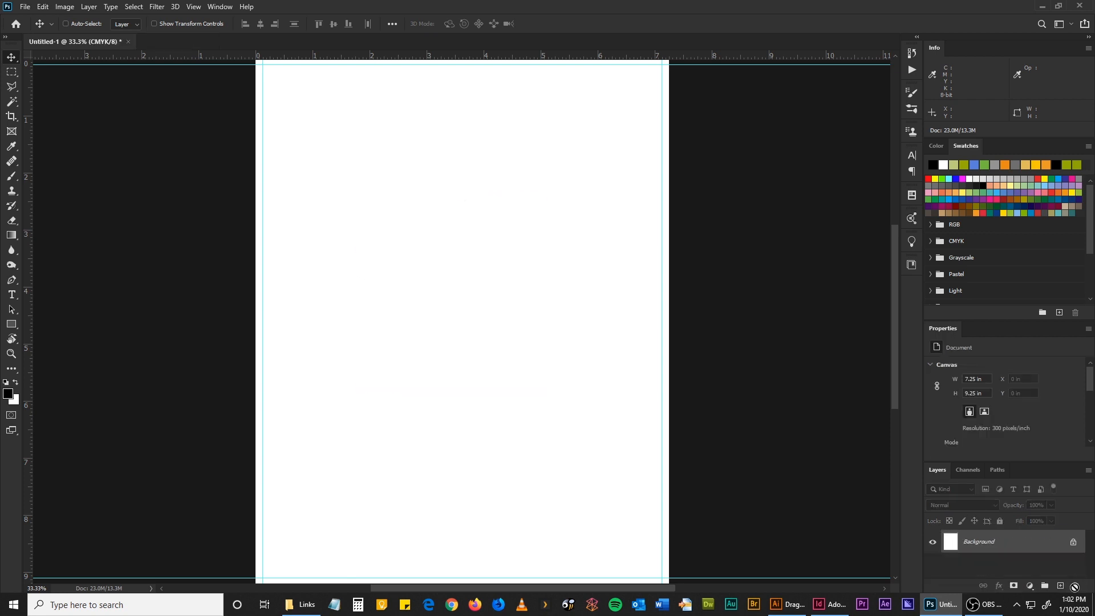
key(ctrl+z)
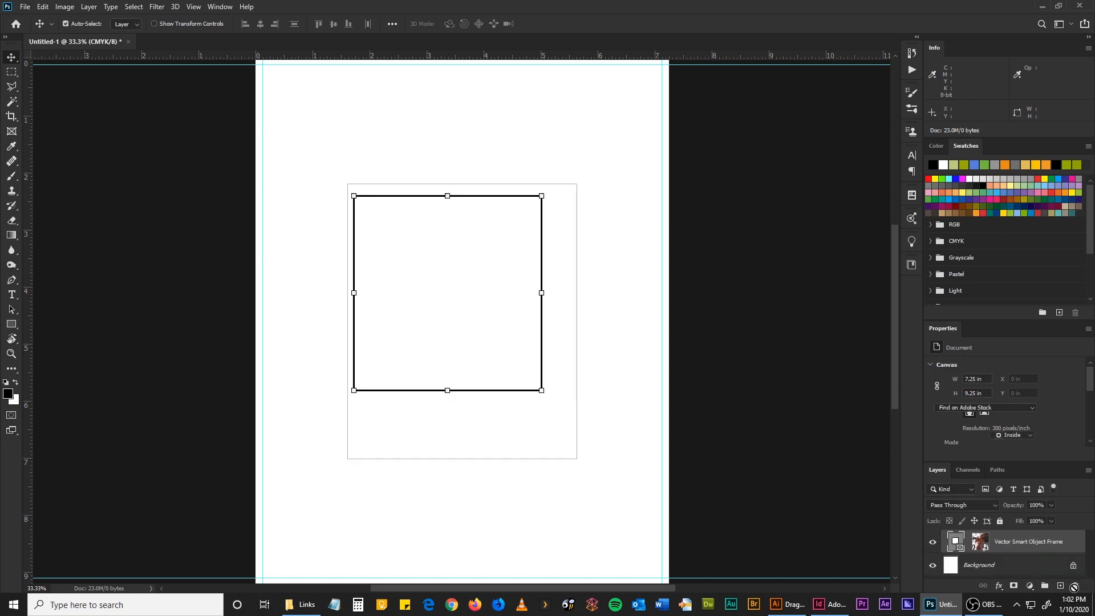
drag(968, 551, 1076, 586)
key(ctrl+z)
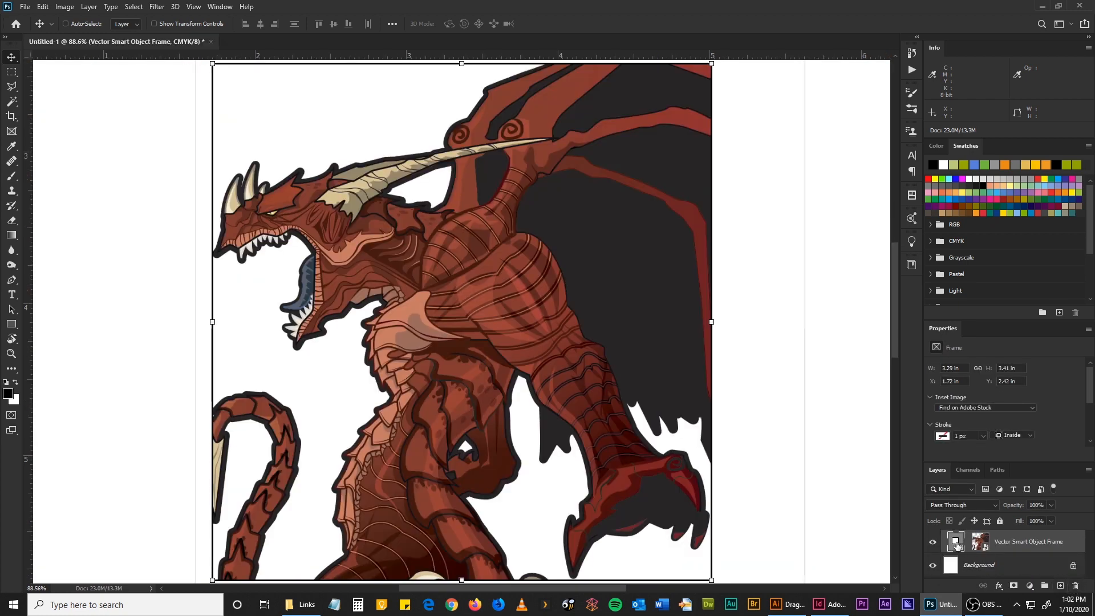
drag(959, 546, 1077, 588)
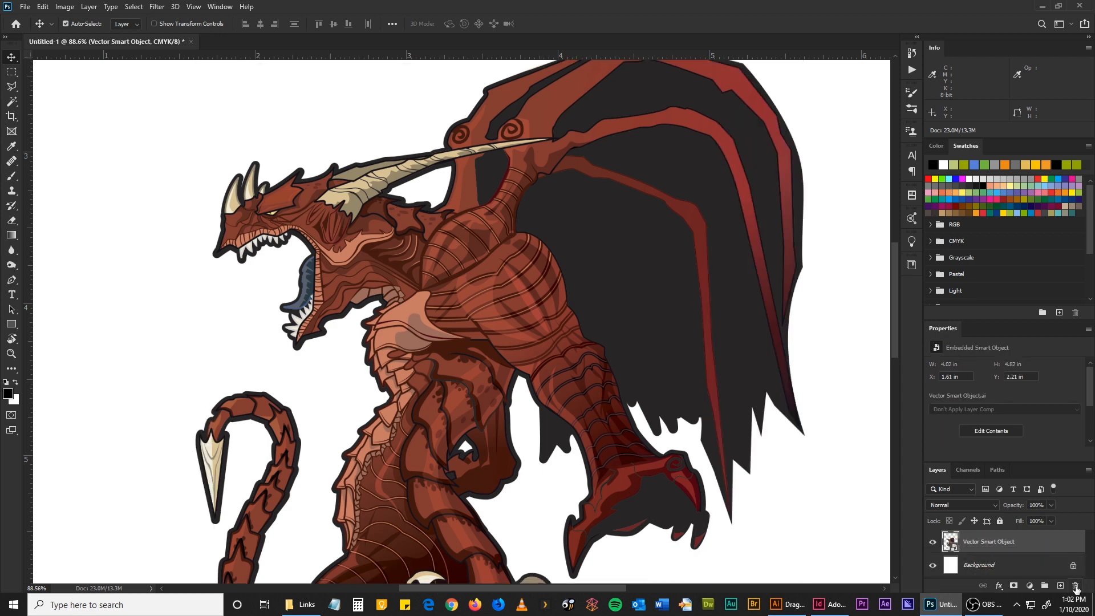
key(ctrl+z)
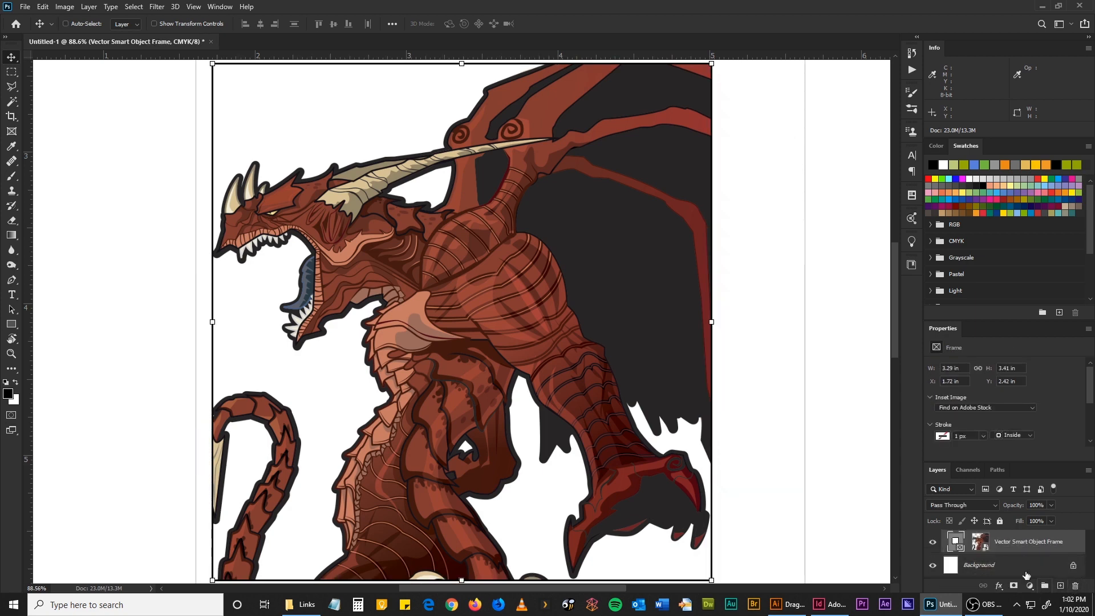
Delete only the frame from the layer, keeping the dragon smart object uncropped on the canvas
key(ctrl+minus)
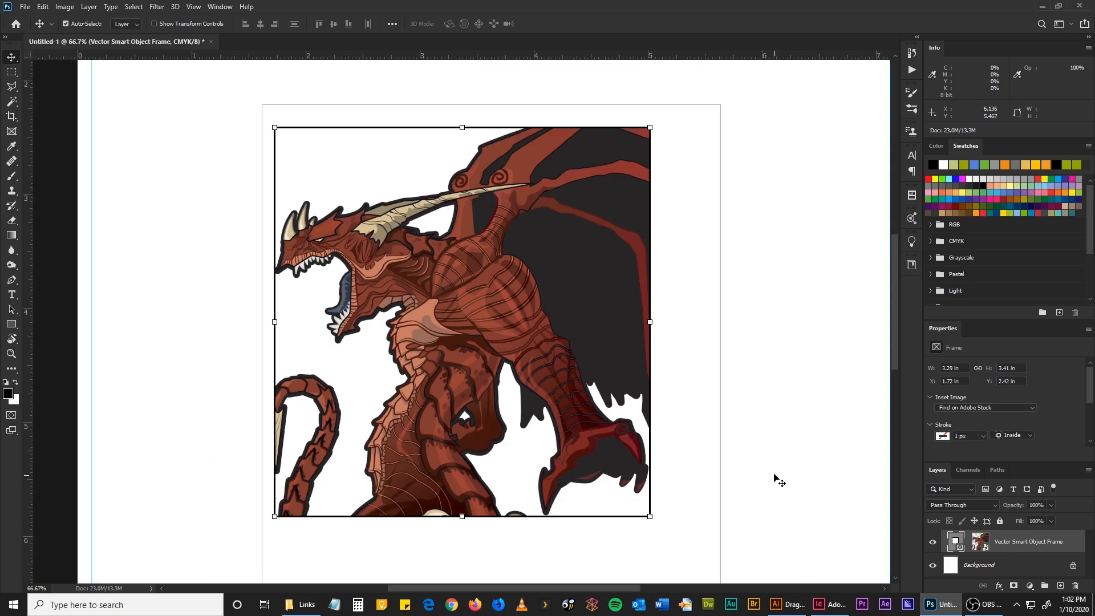
scroll(727, 465, down, 3)
scroll(727, 465, right, 2)
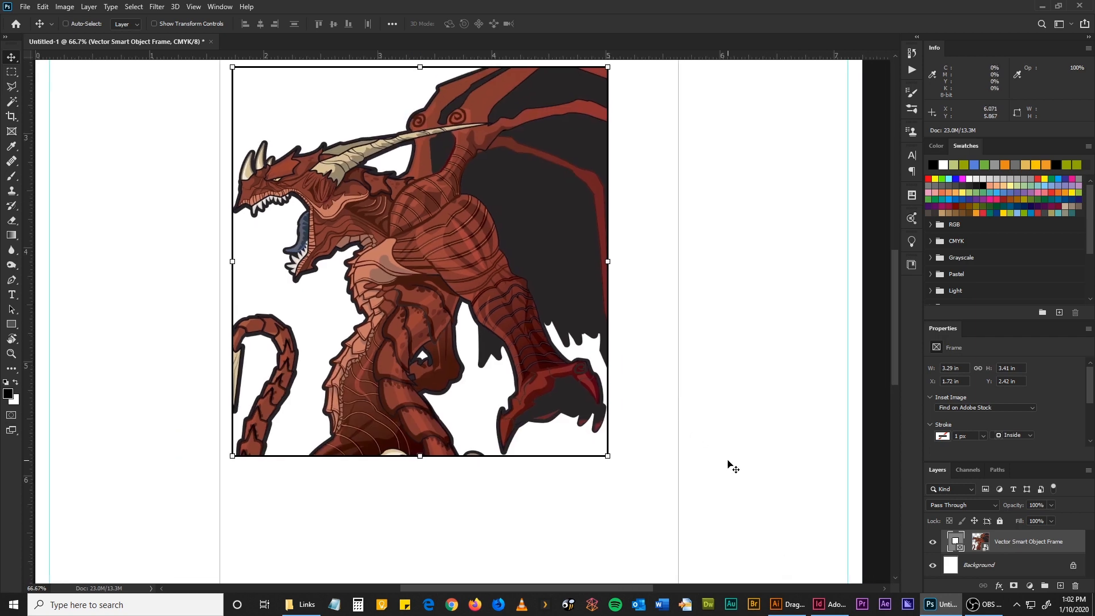
ctrl+click(955, 542)
drag(1041, 580, 1076, 588)
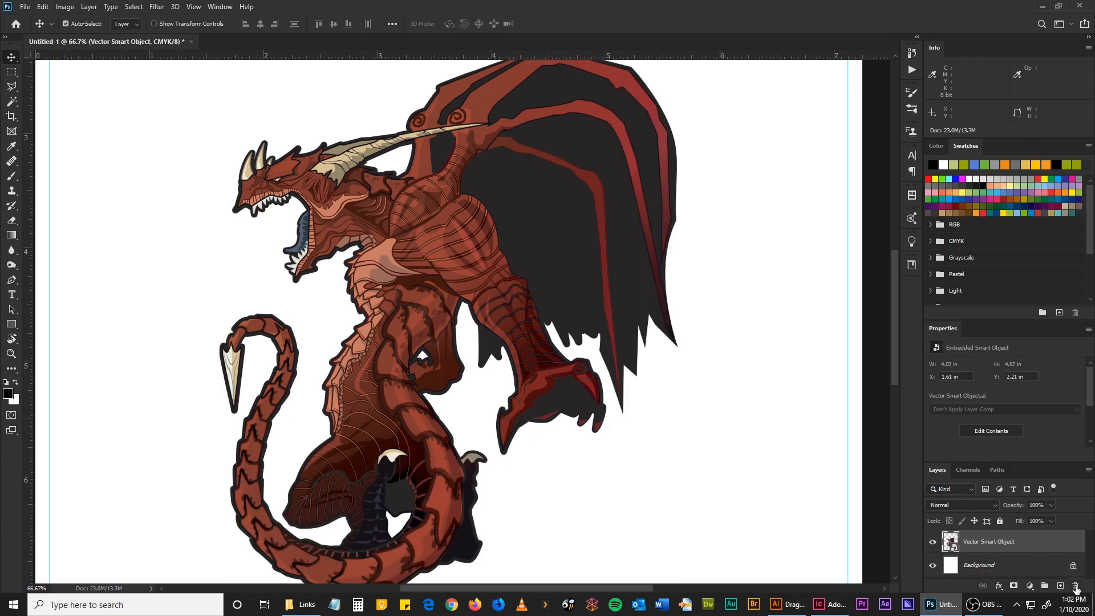
key(ctrl)
key(ctrl+minus)
key(ctrl+minus)
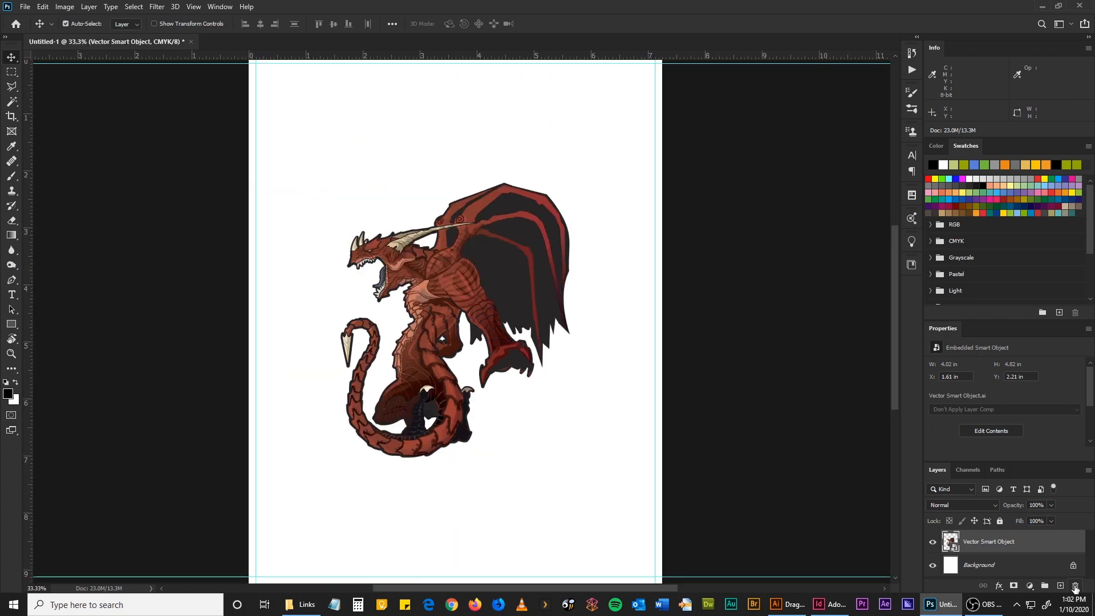
Scale the dragon smart object proportionally to a width of 5.75 in with Free Transform
key(ctrl)
key(ctrl+t)
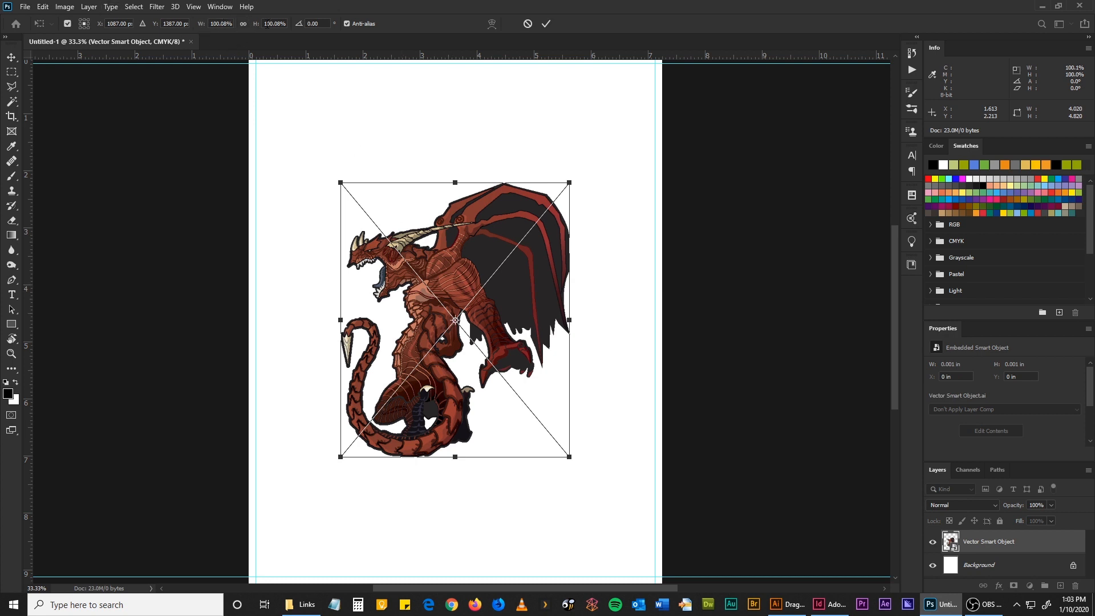
click(243, 25)
drag(209, 24, 261, 27)
text(5.75)
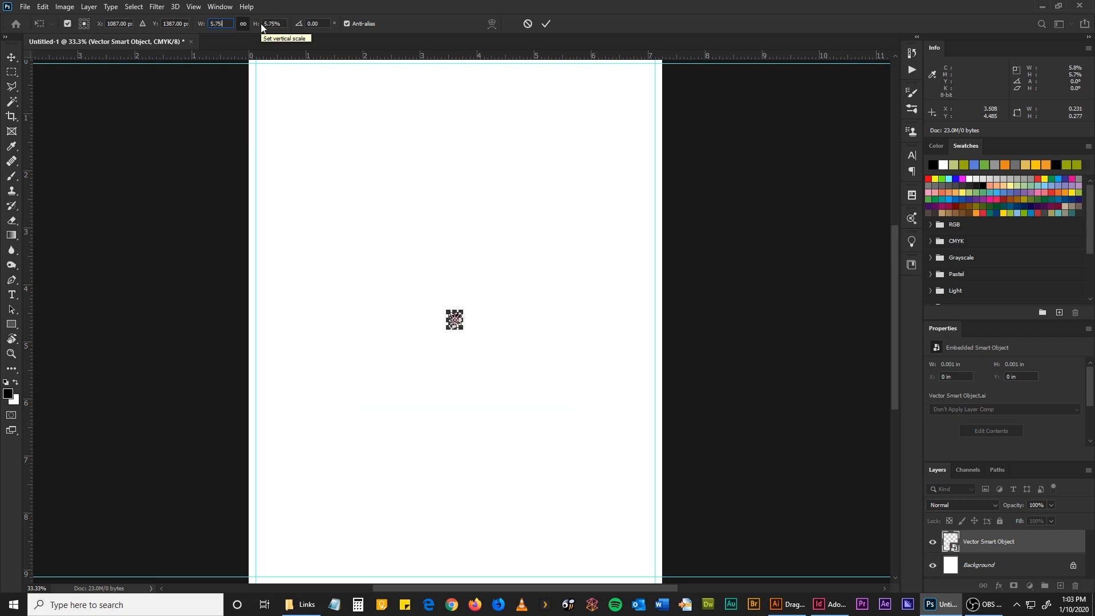
text(in)
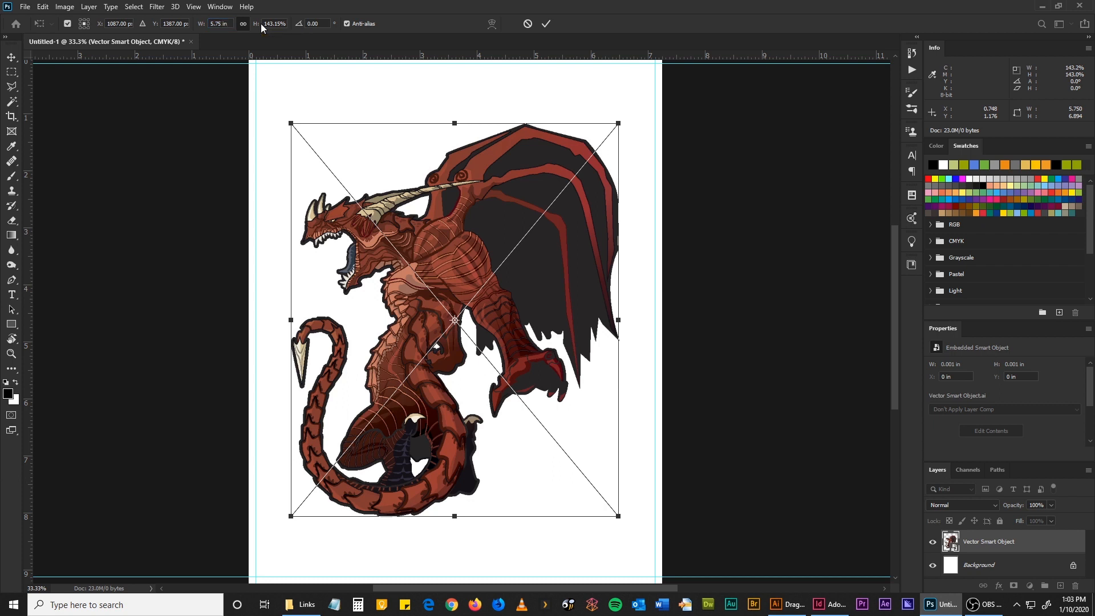
key(Return)
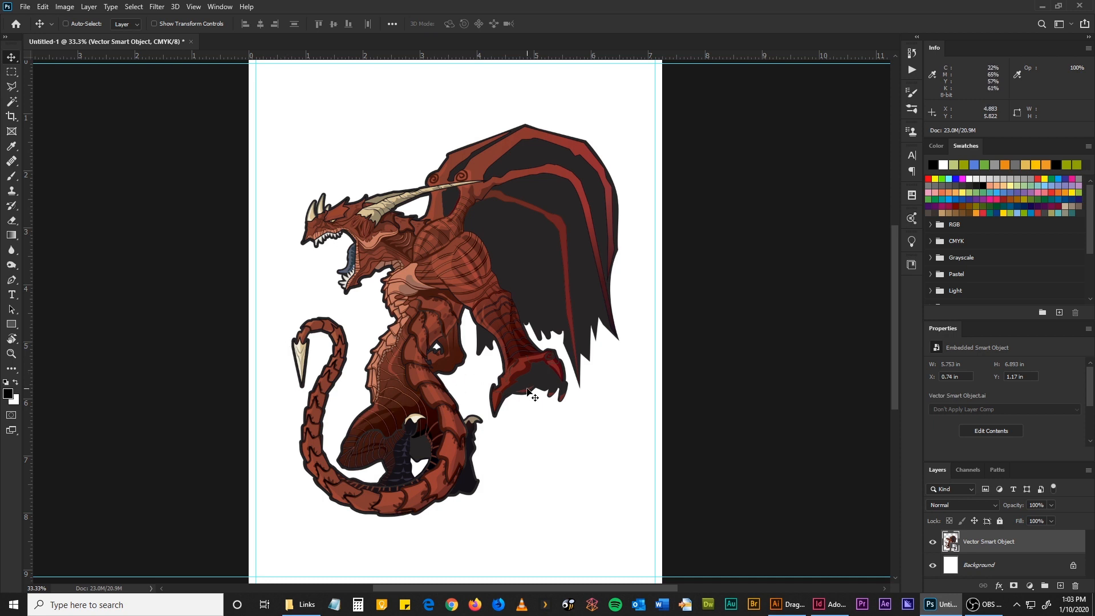
Crop the enlarged dragon's head and body with a rectangular frame about 4.7 x 3.9 in using the Frame tool
click(12, 131)
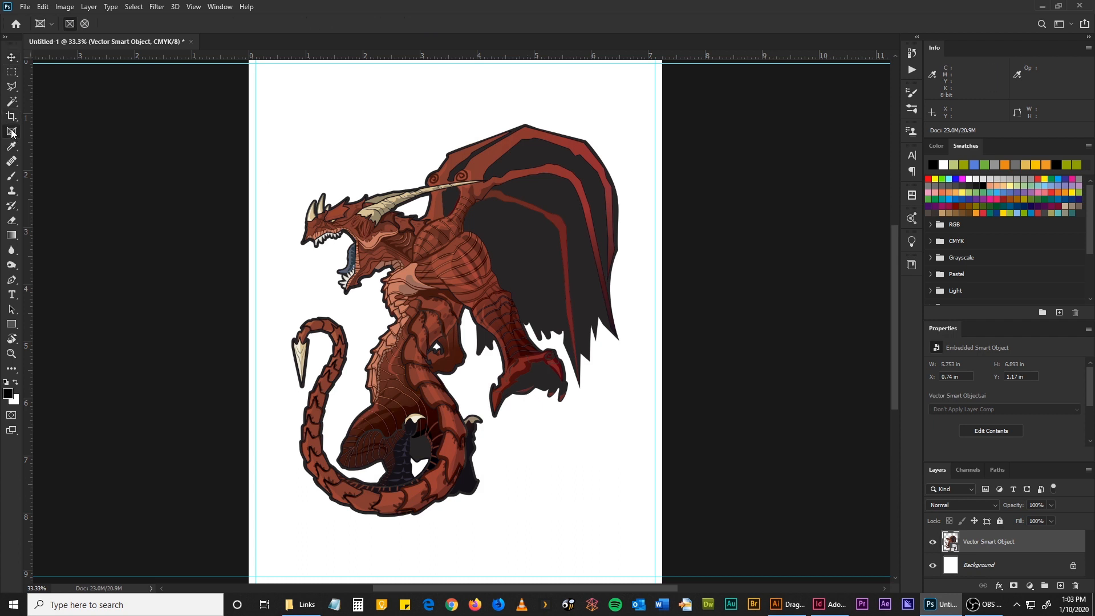
drag(299, 195, 568, 418)
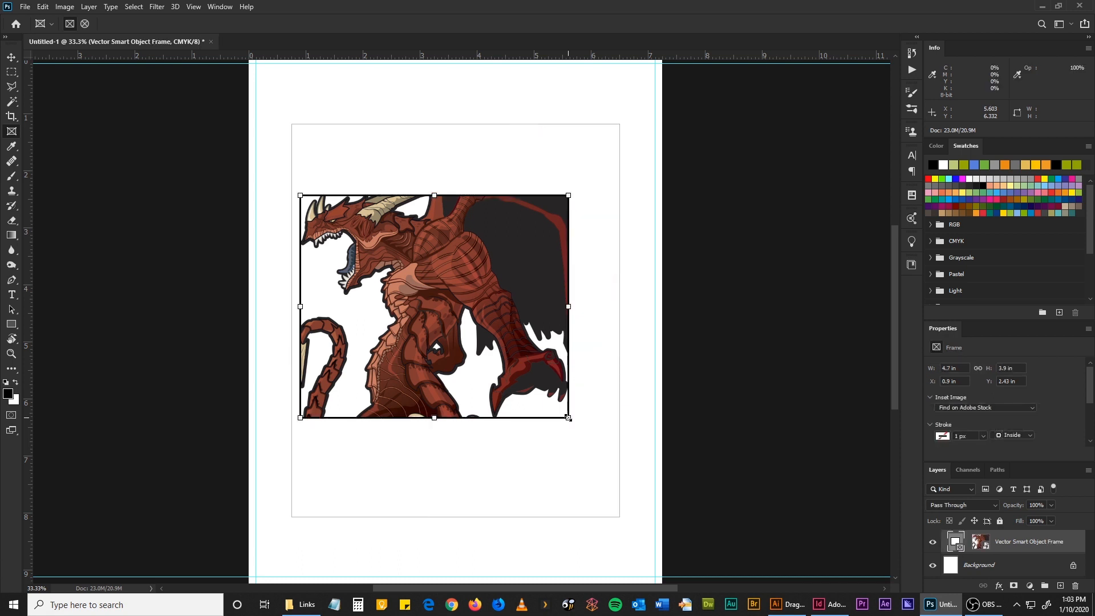
click(12, 57)
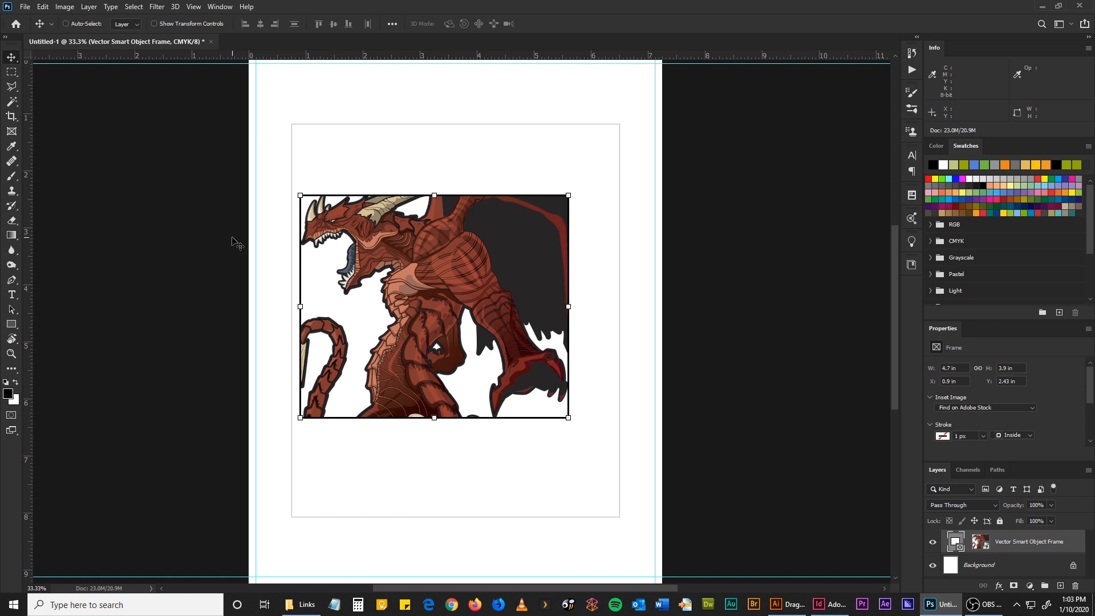
Try scaling only the frame proportionally to a width of 5.75 in, and undo the resize
key(ctrl+t)
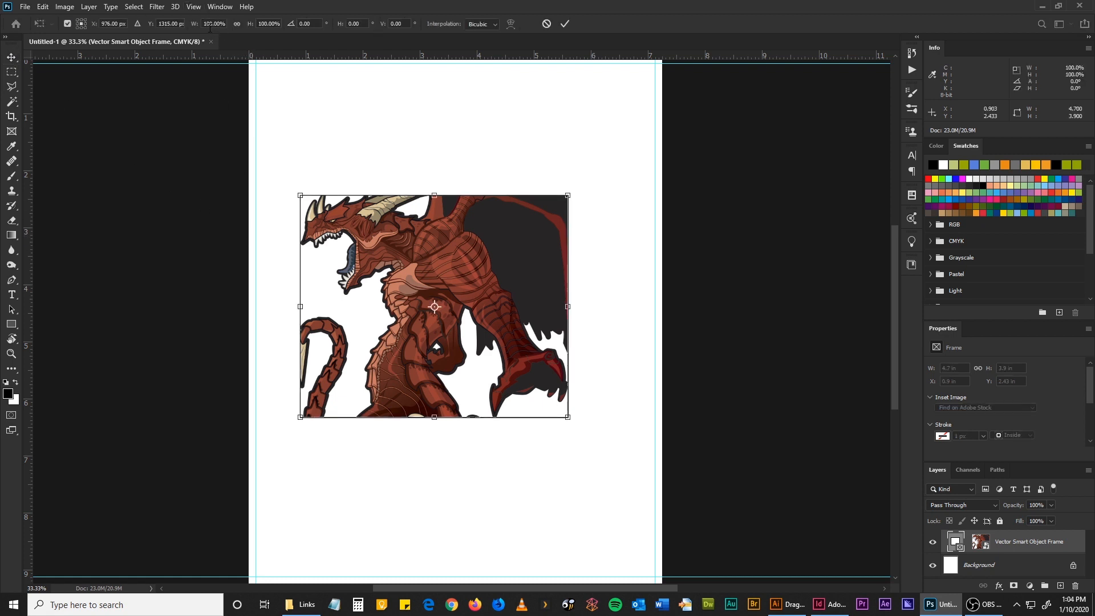
click(236, 23)
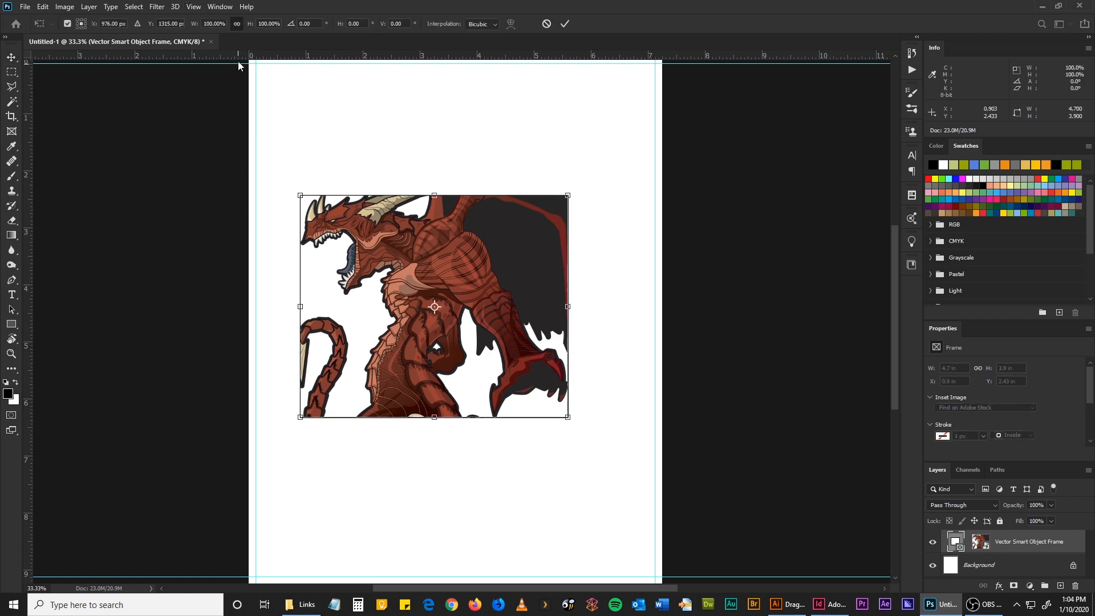
click(207, 23)
text(5.75)
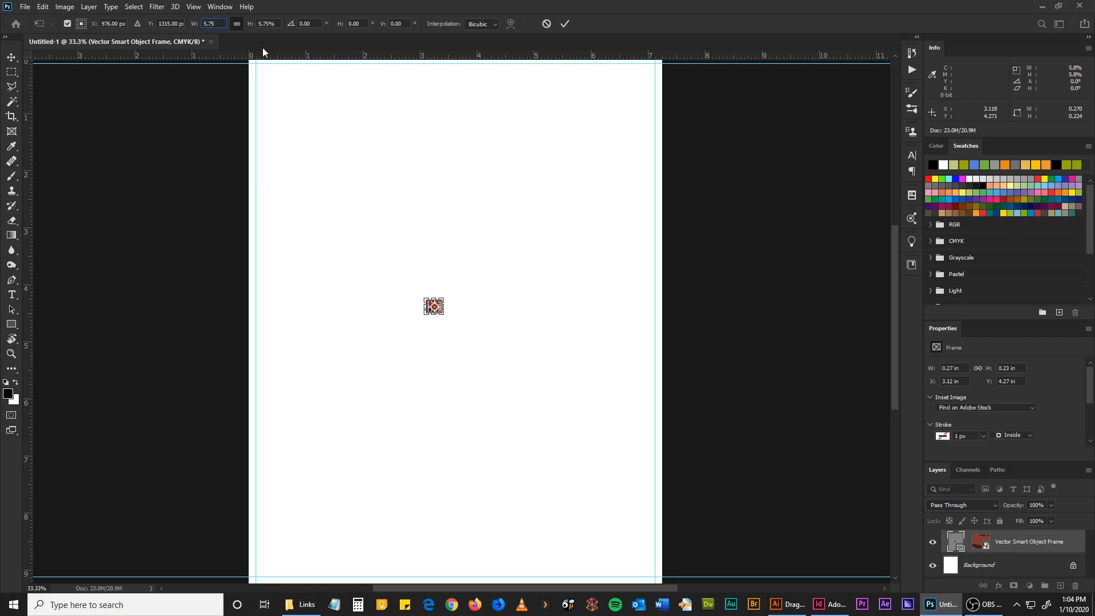
text(in)
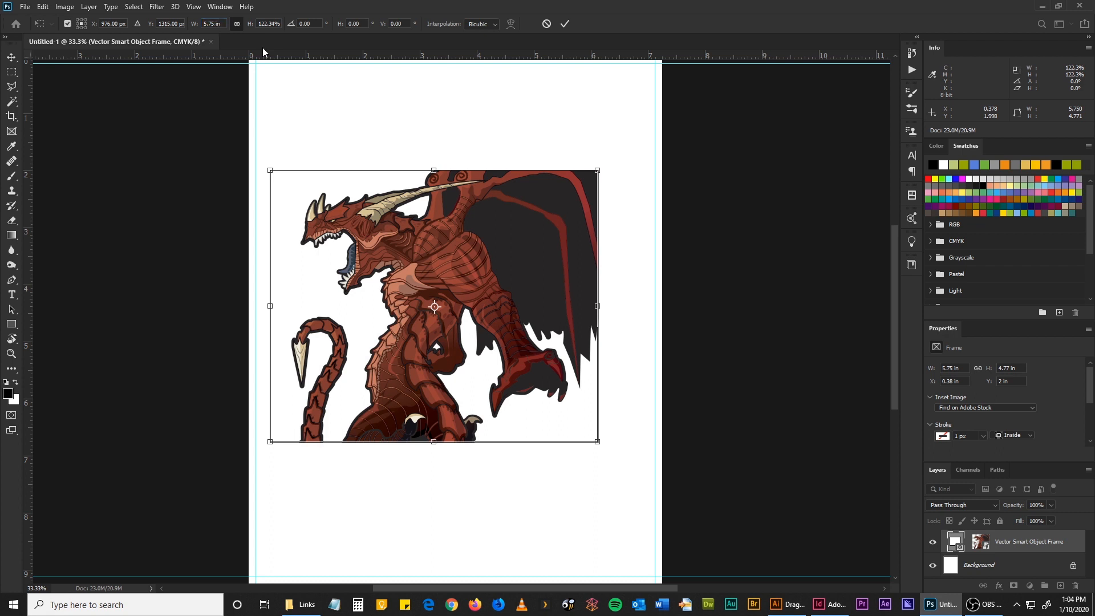
key(Return)
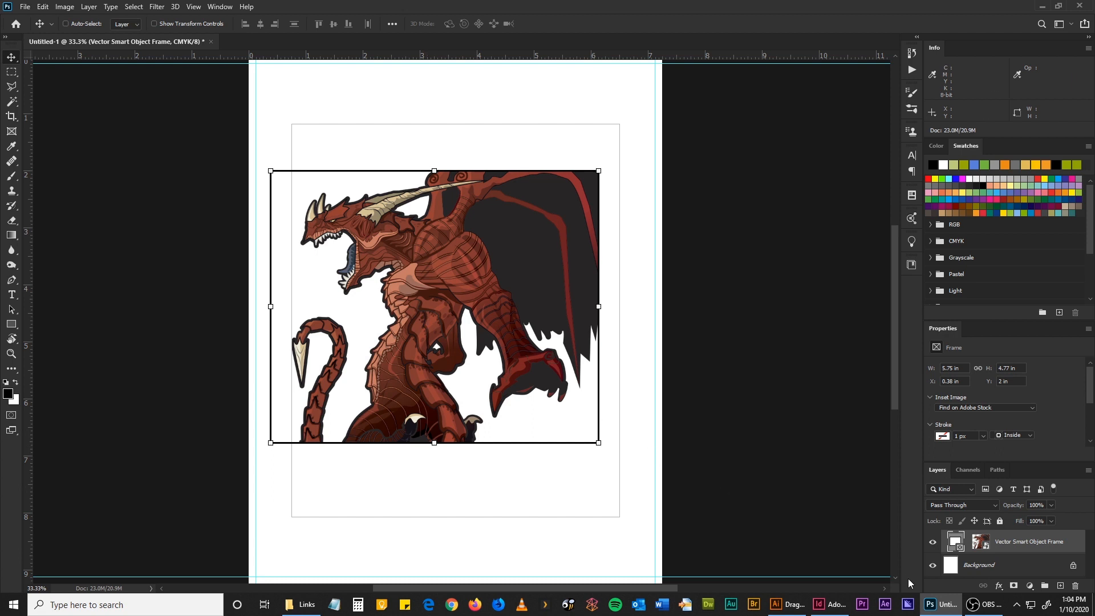
key(ctrl)
key(ctrl+z)
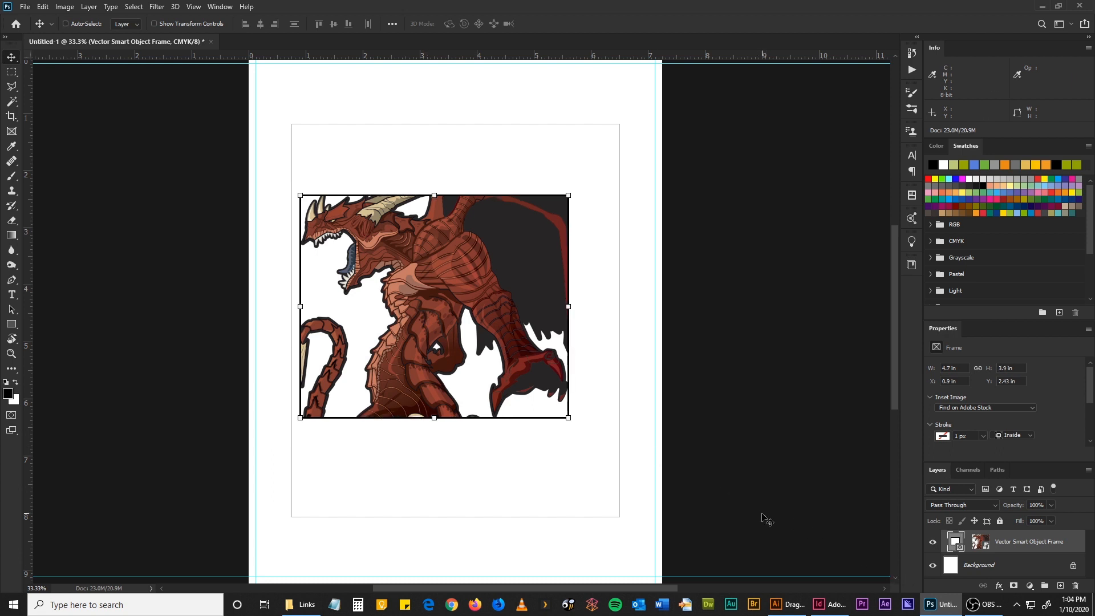
Select both the frame and its dragon artwork and scale them together proportionally to a width of 5.75 in
shift+click(979, 546)
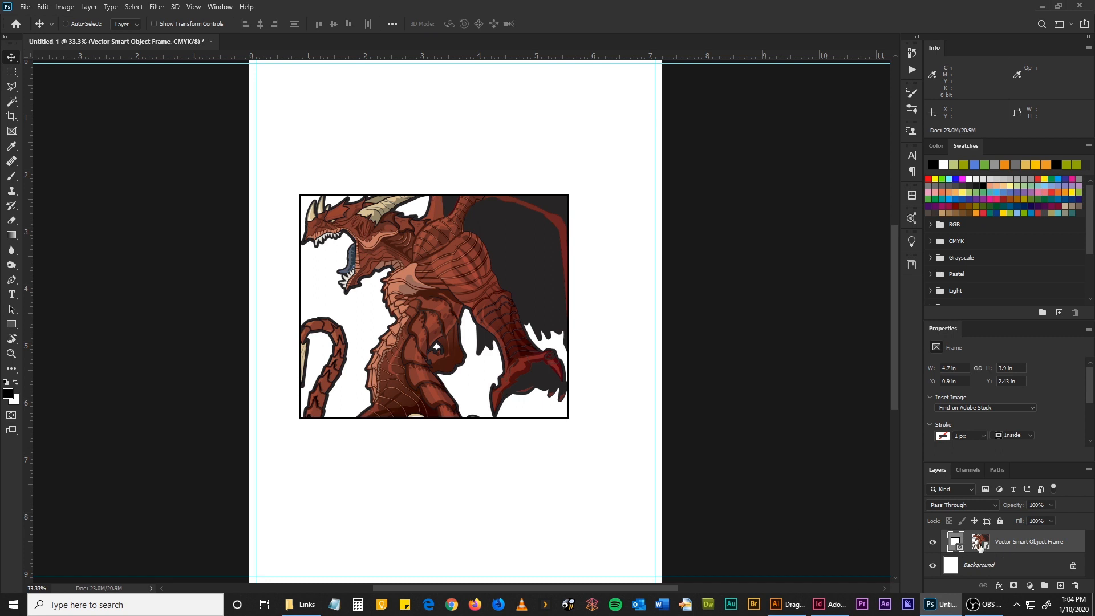
click(1001, 571)
click(952, 545)
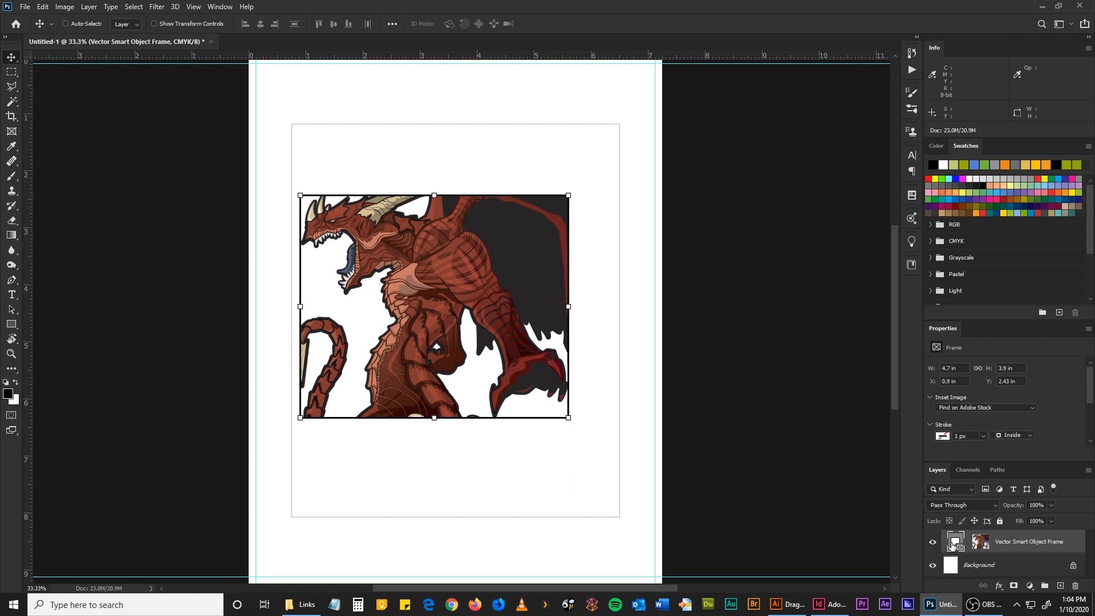
shift+click(980, 548)
click(977, 566)
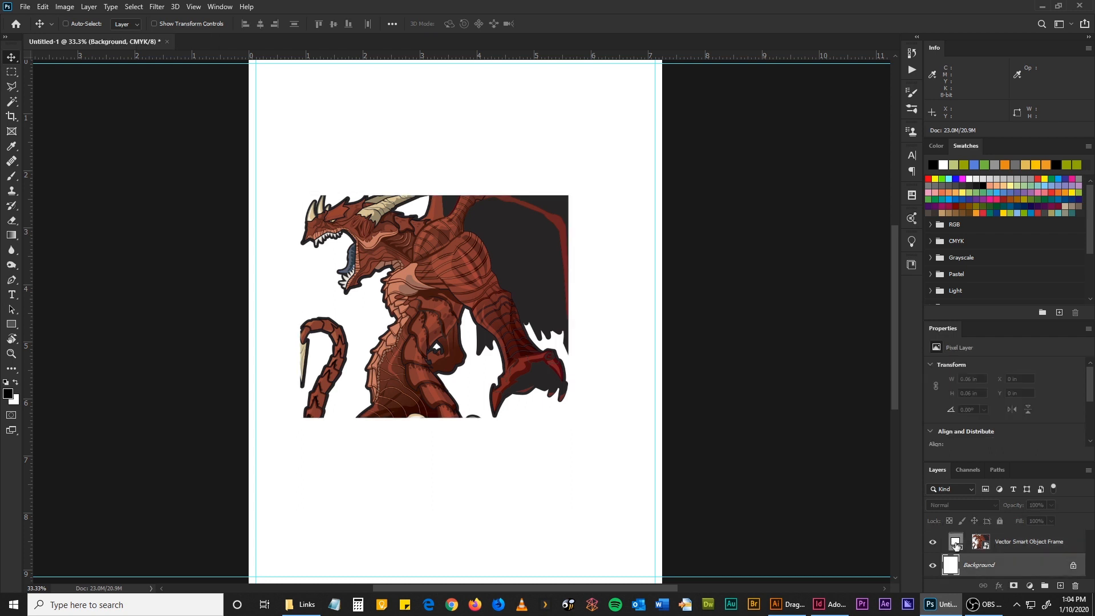
click(956, 547)
shift+click(980, 545)
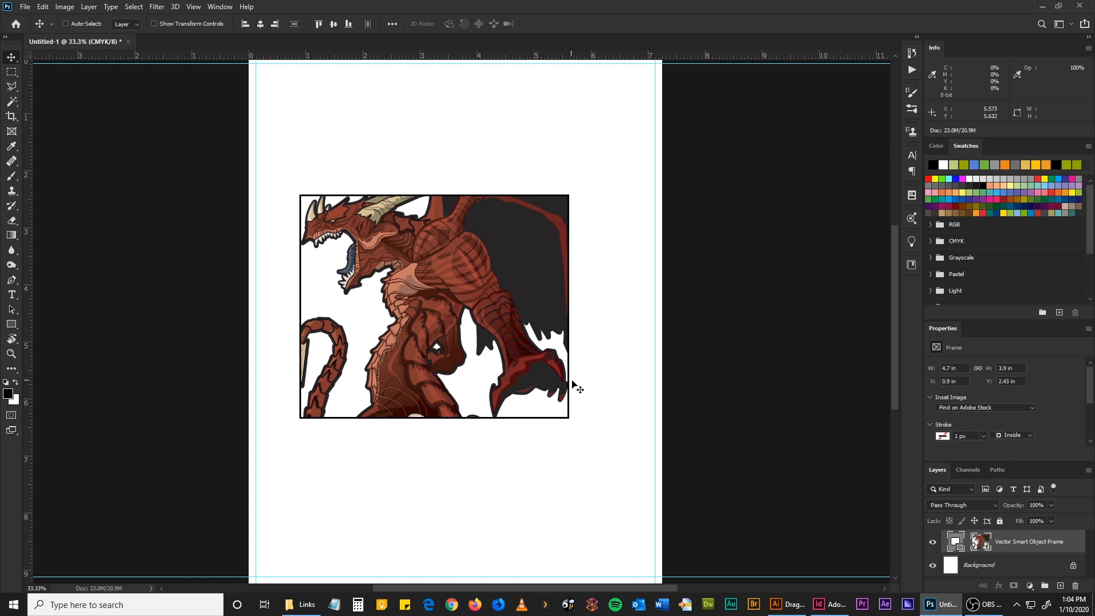
key(ctrl)
key(ctrl+t)
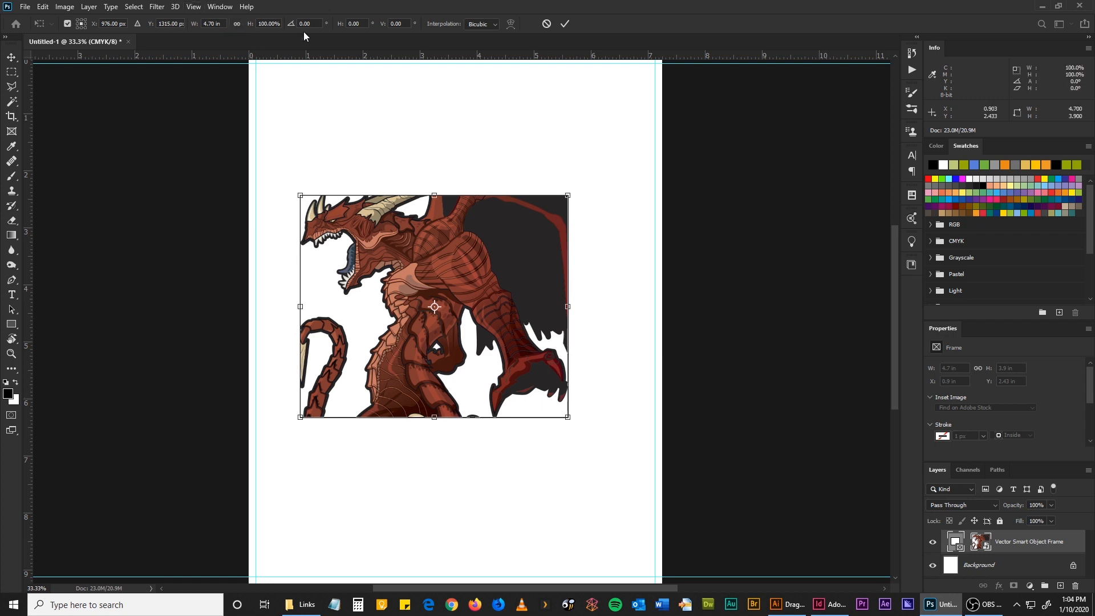
click(223, 23)
text(5.75)
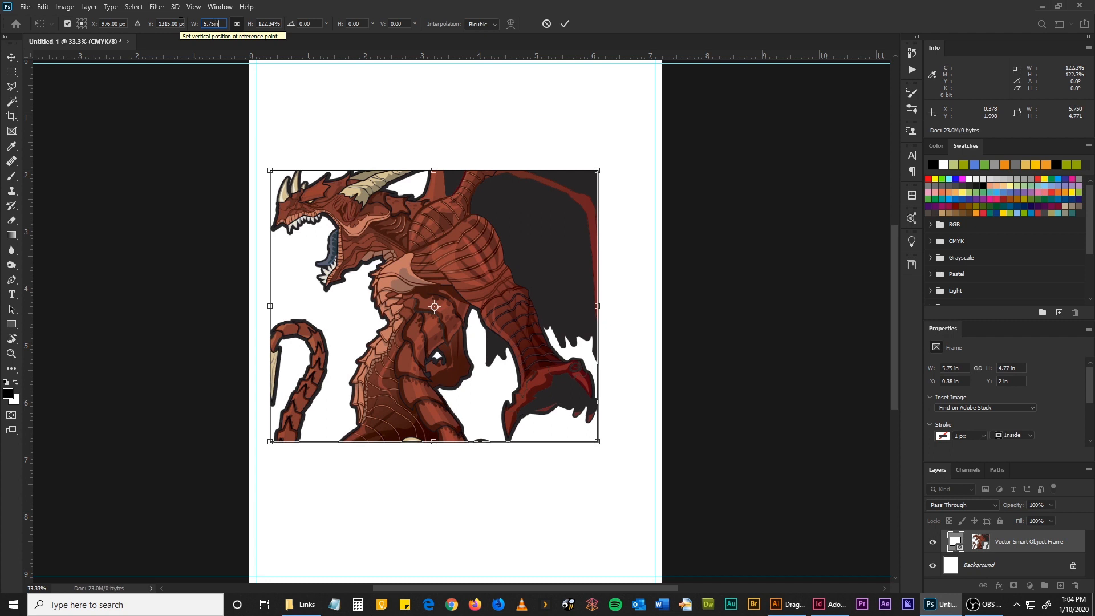
key(Return)
key(Return)
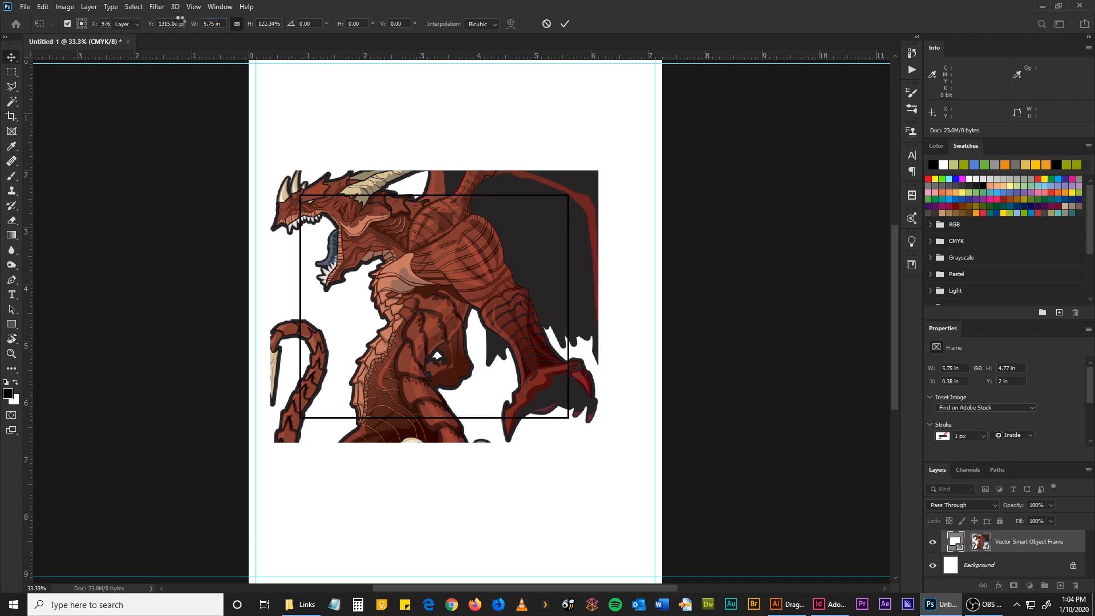
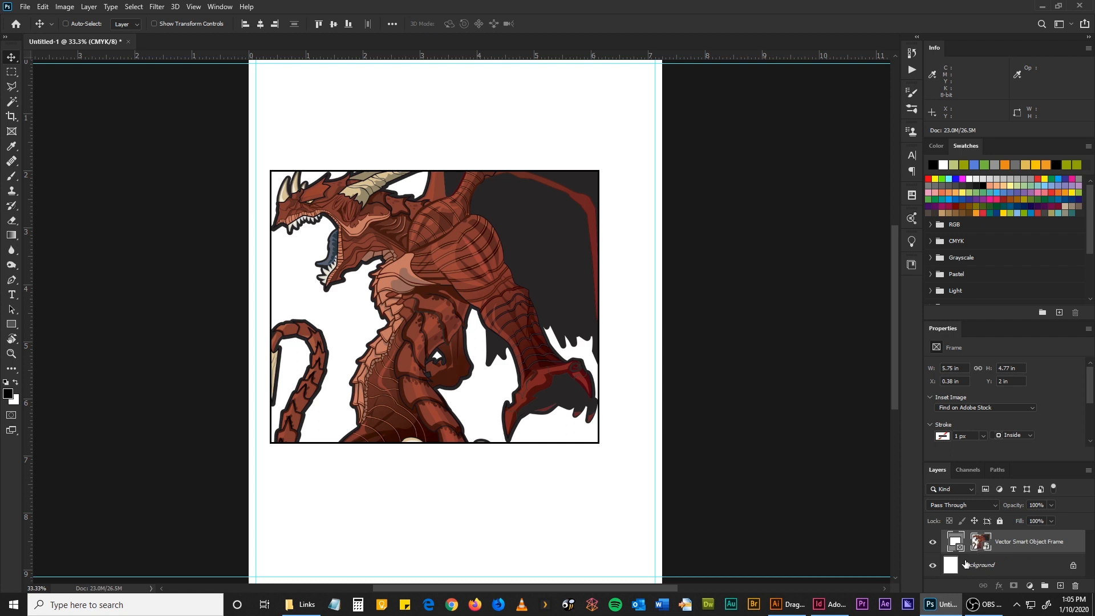
Compare selecting the frame only, the dragon artwork only, and both together in the Vector Smart Object Frame layer
click(967, 565)
click(963, 543)
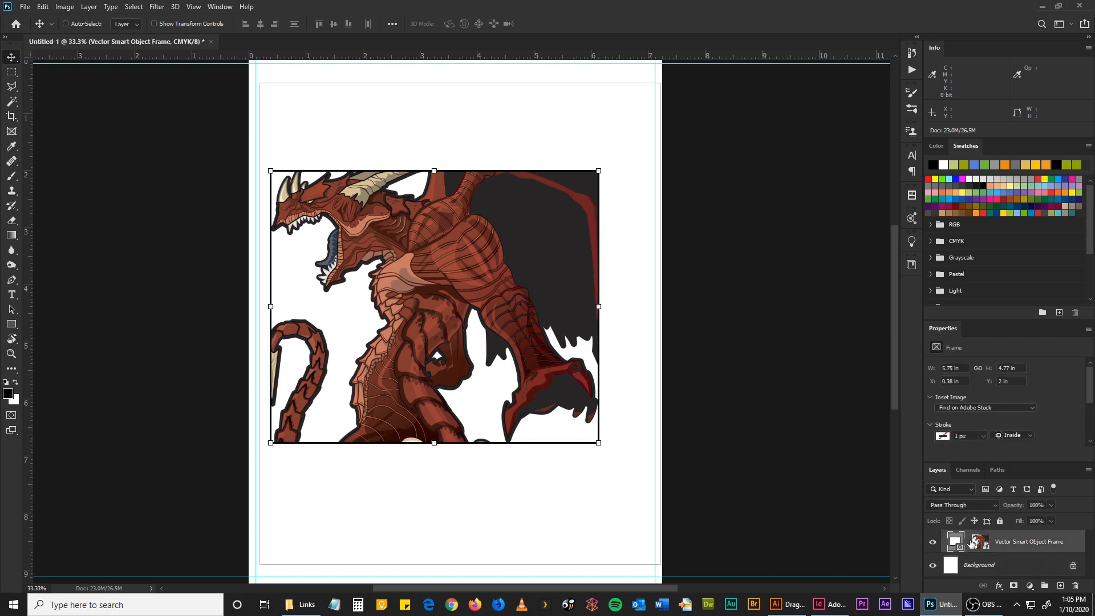
click(976, 541)
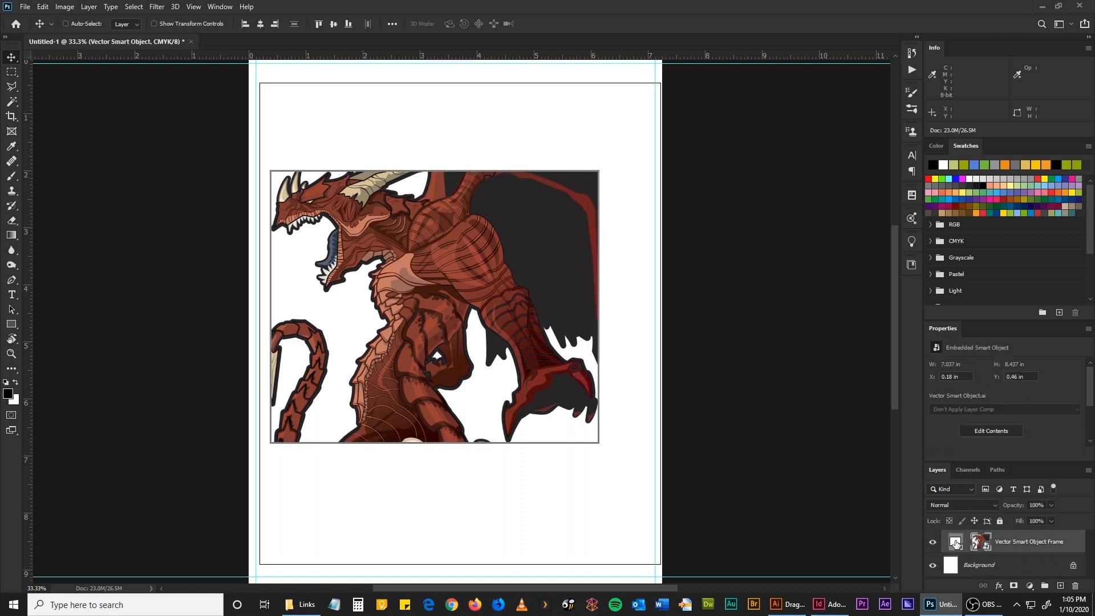
click(956, 542)
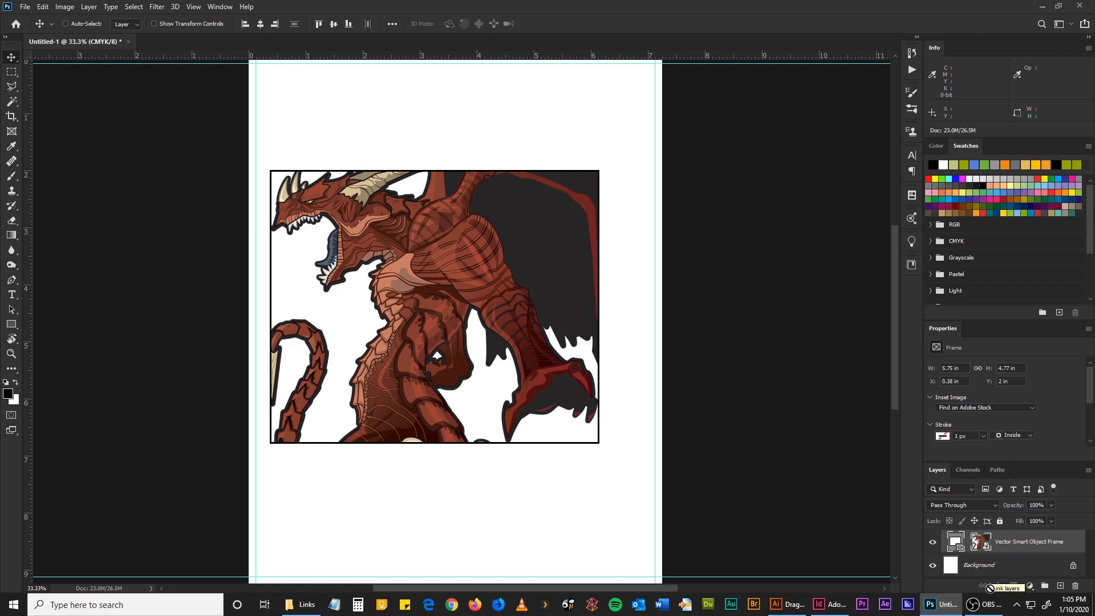
click(981, 567)
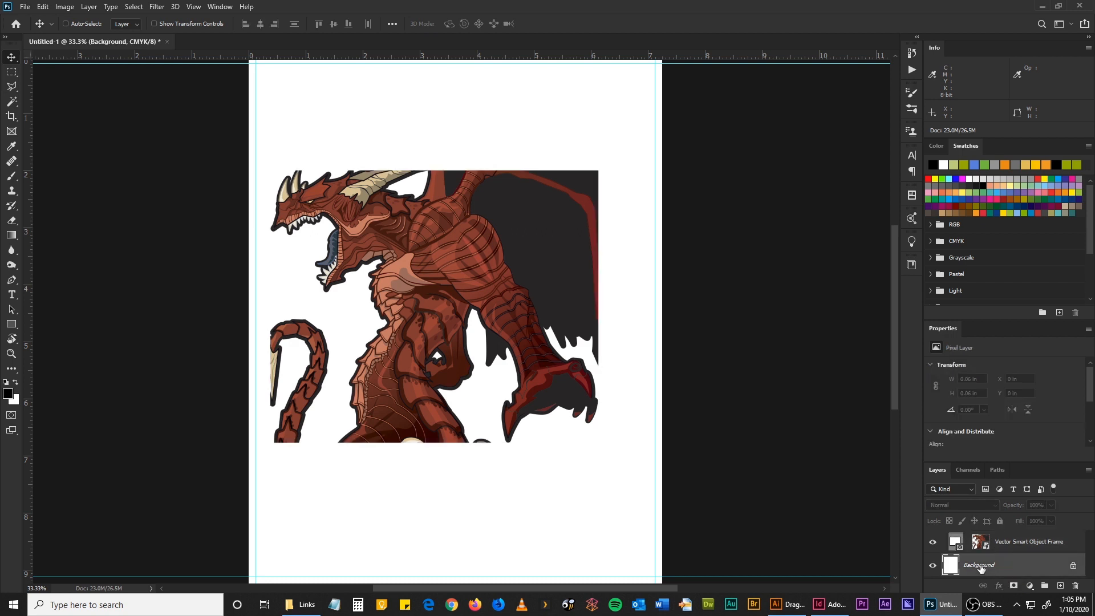
click(957, 545)
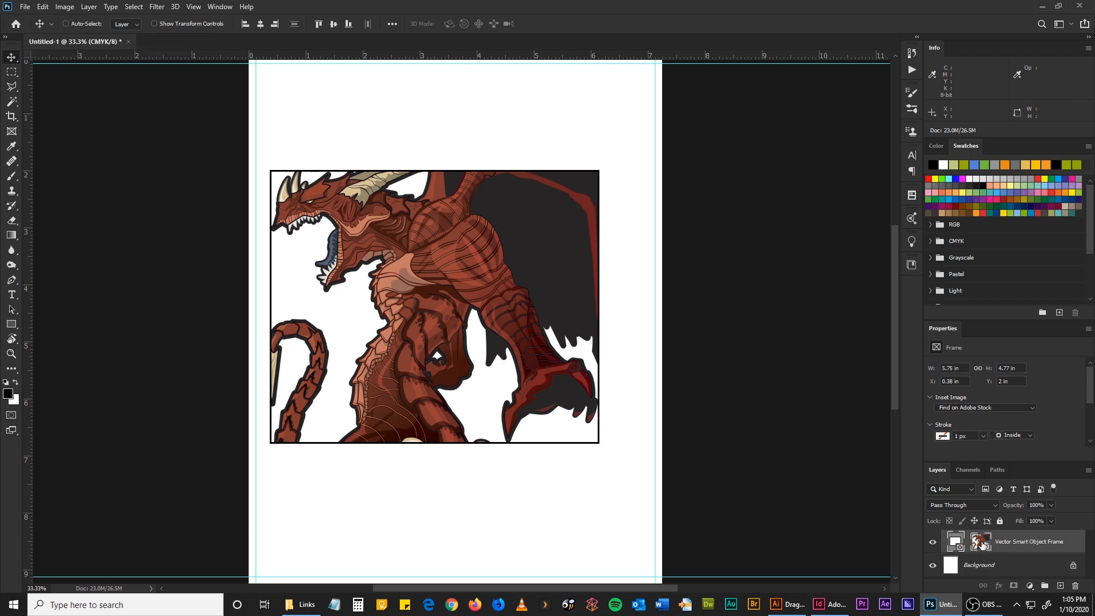
click(978, 564)
click(976, 546)
drag(977, 546, 991, 585)
click(980, 566)
click(978, 541)
drag(979, 541, 1052, 540)
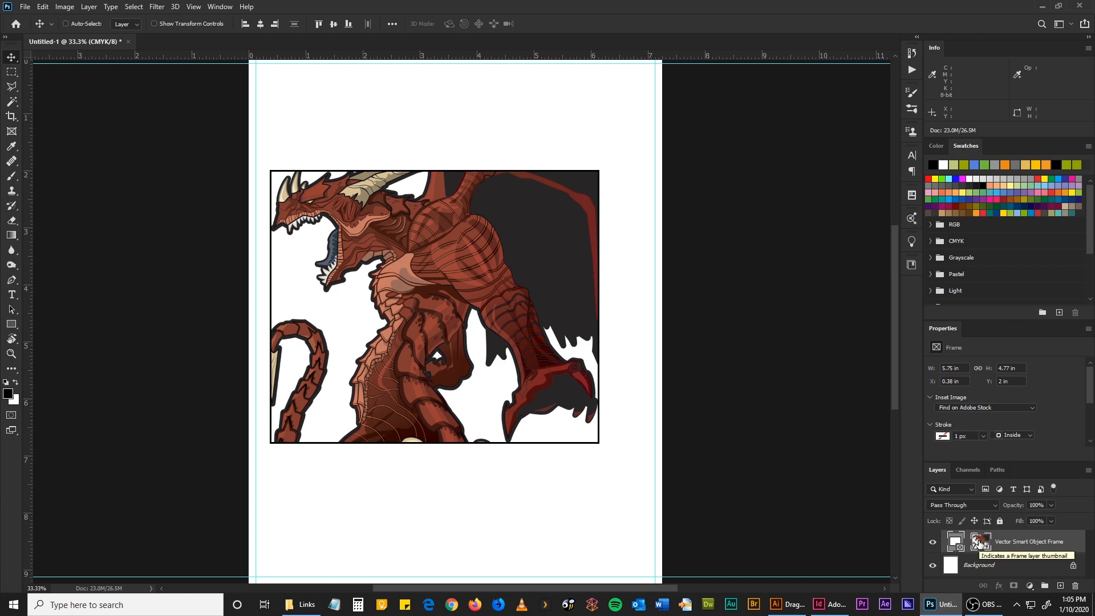
click(1000, 564)
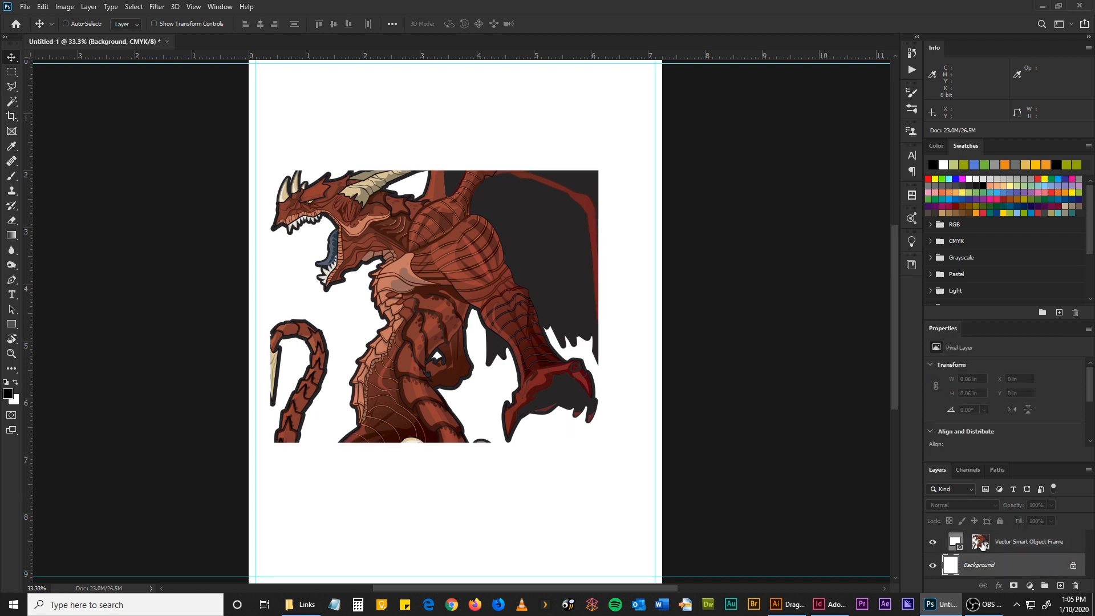
click(981, 543)
click(956, 542)
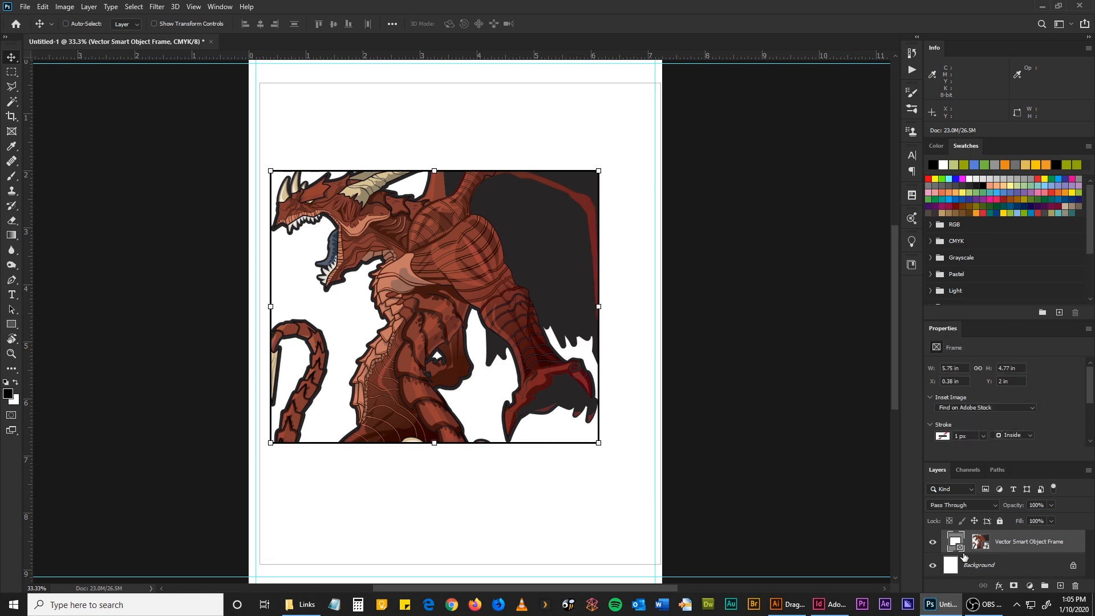
Remove the frame from the dragon artwork, then shrink the smart object to about 2.91 in wide and place it above the page's center
drag(956, 542, 1076, 588)
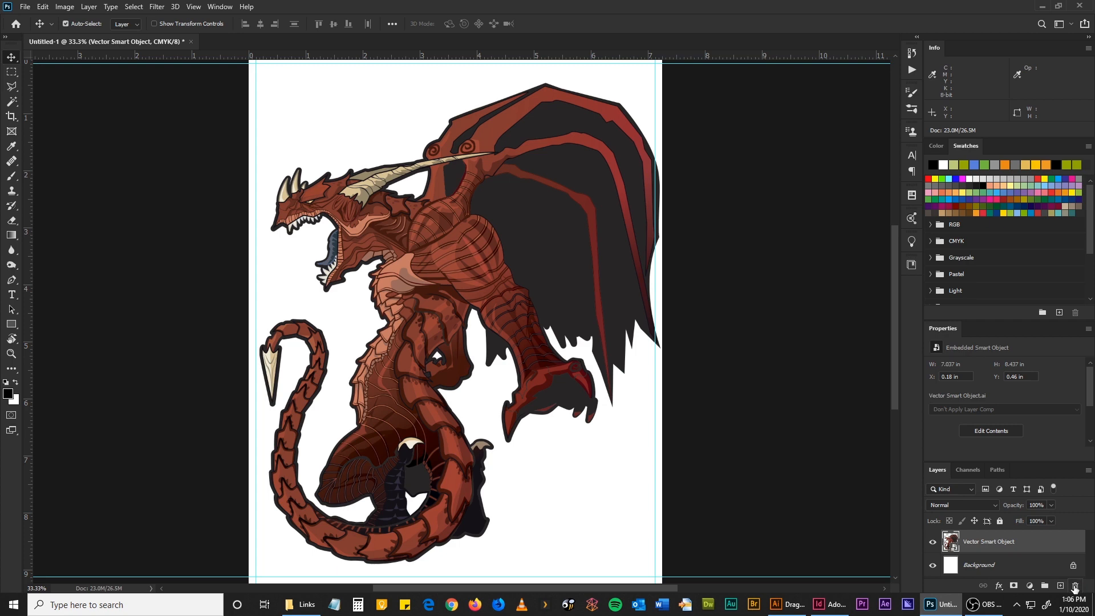
key(ctrl+t)
drag(260, 82, 379, 220)
key(Return)
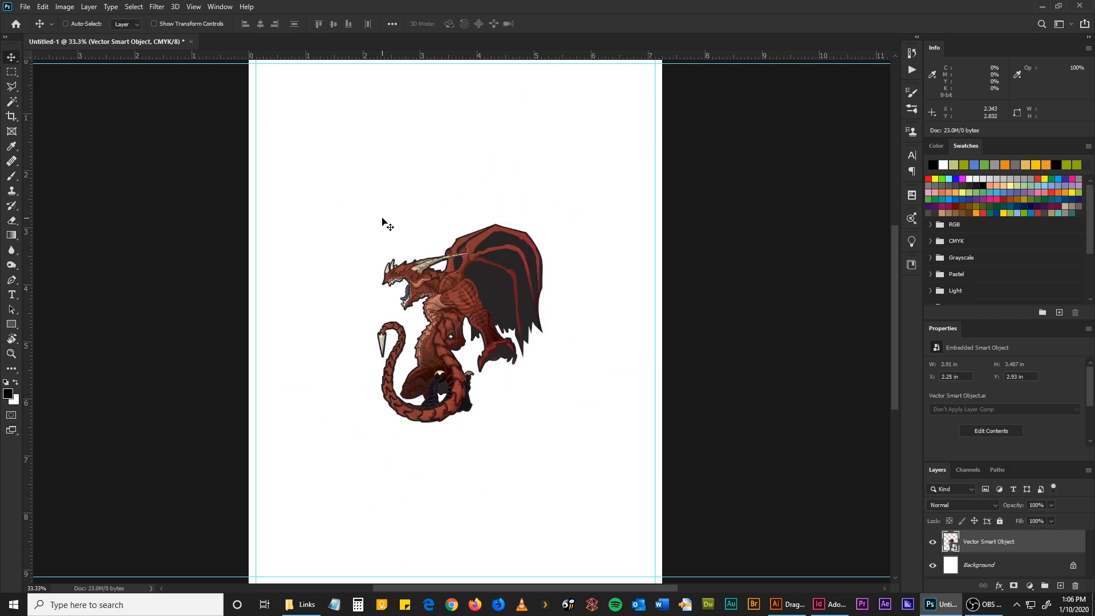
drag(448, 314, 440, 250)
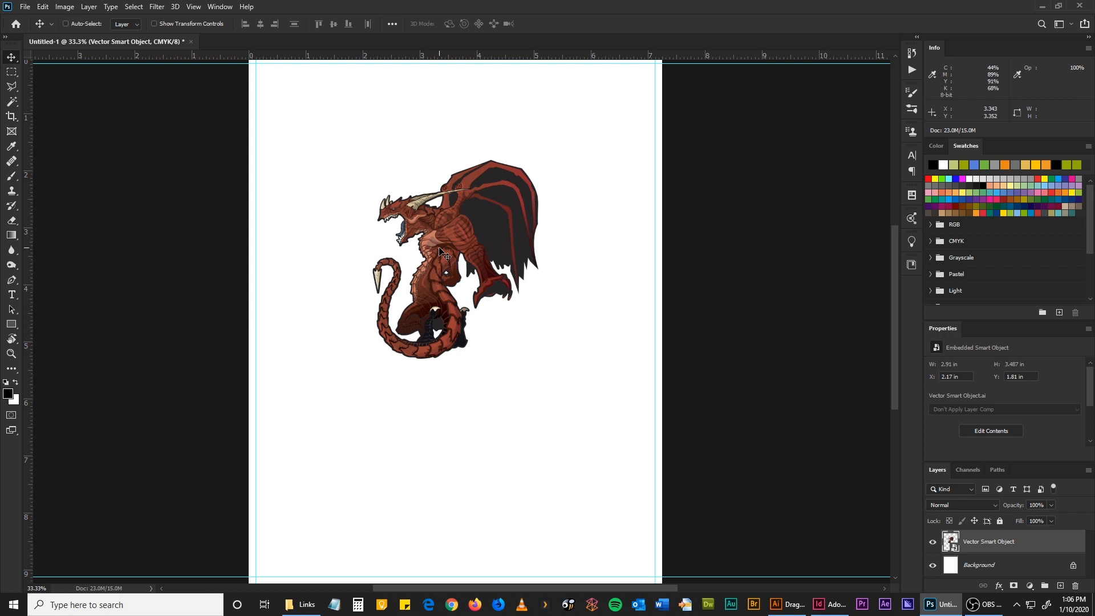
Draw a rectangular path about 714 x 624 px over the dragon's head and body and apply it as a vector mask
click(10, 325)
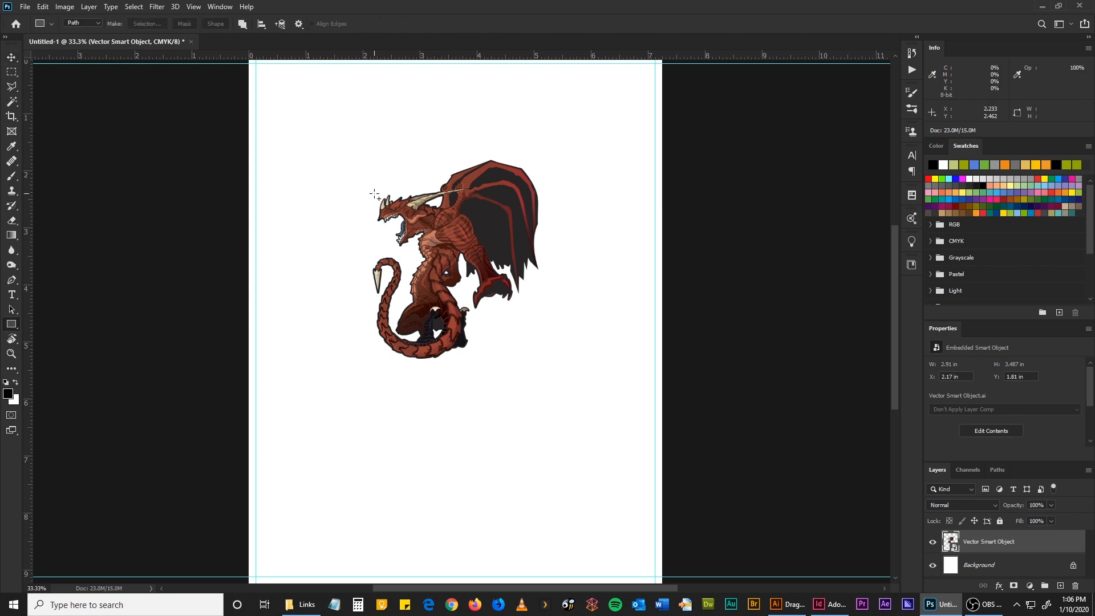
drag(377, 191, 515, 311)
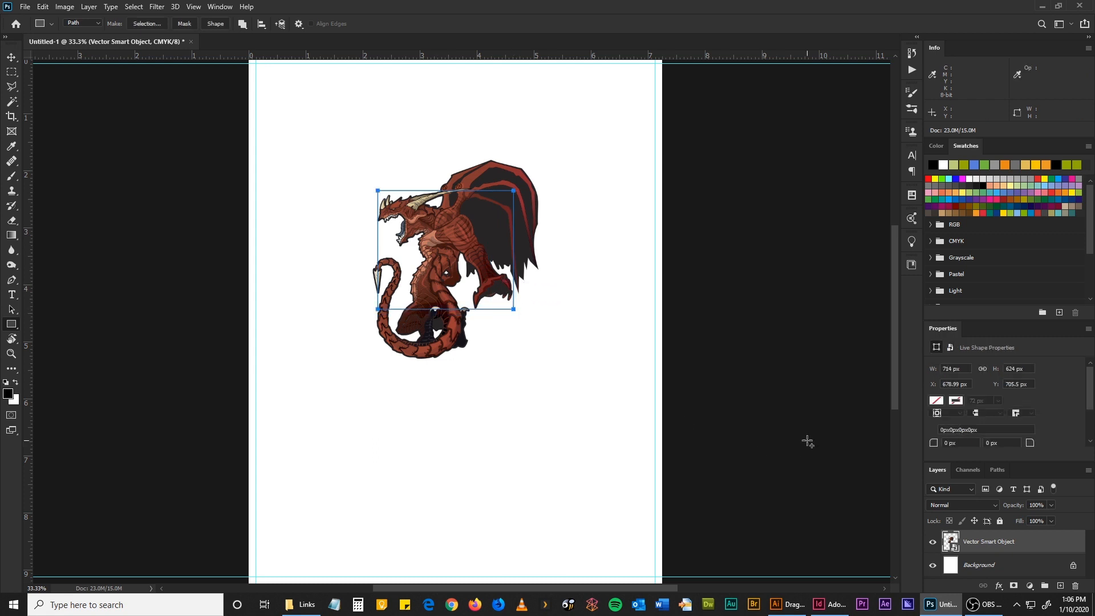
ctrl+click(1013, 586)
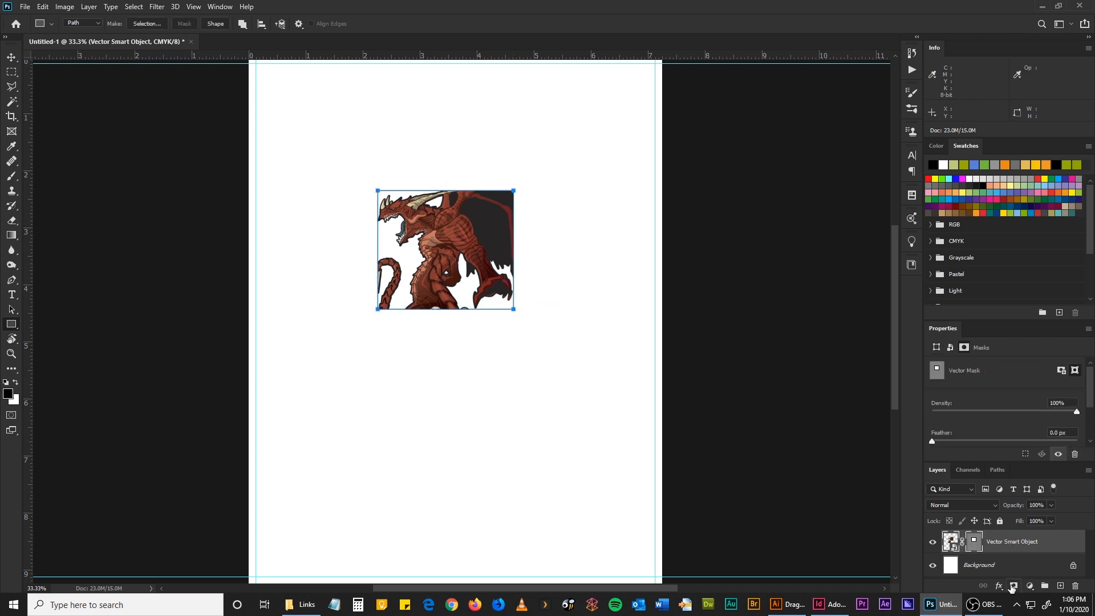
Examine how the Free Transform bounding box of the masked dragon compares with the visible cropped area
click(11, 57)
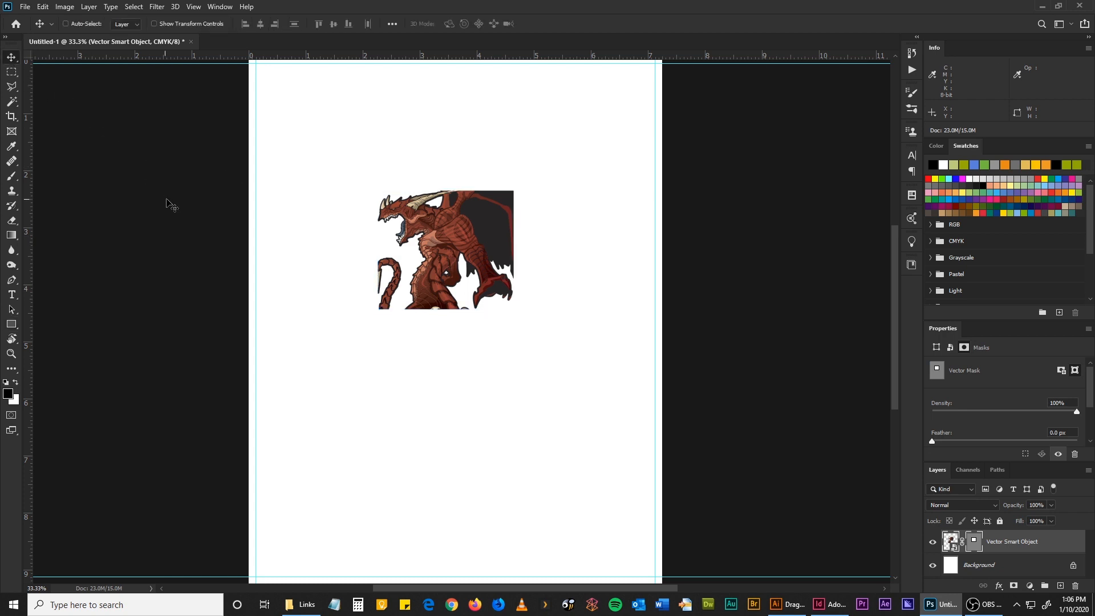
key(ctrl+r)
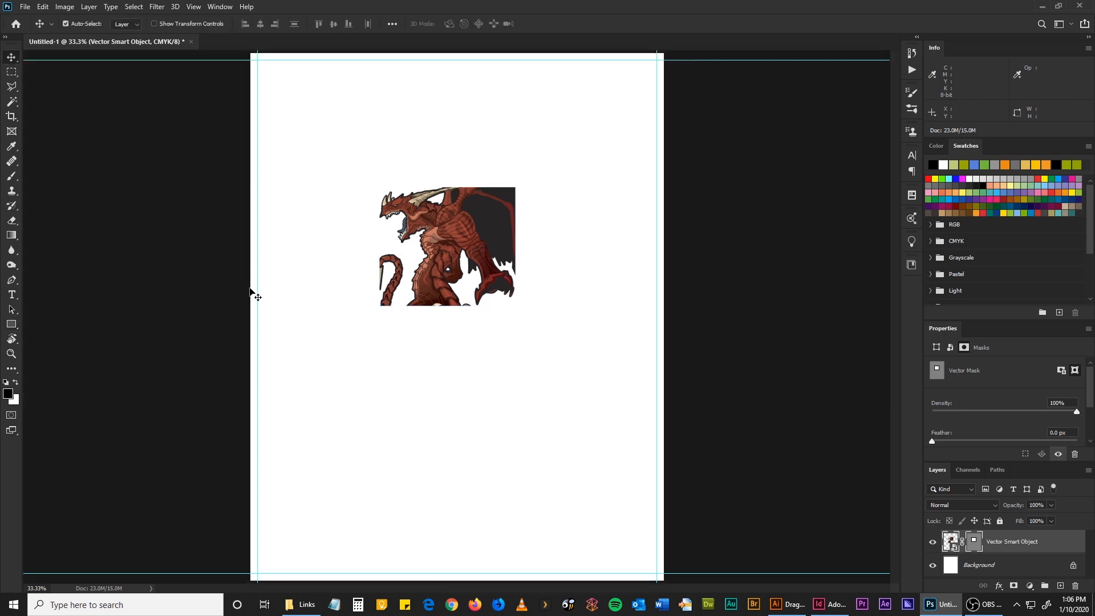
key(ctrl+r)
key(ctrl+t)
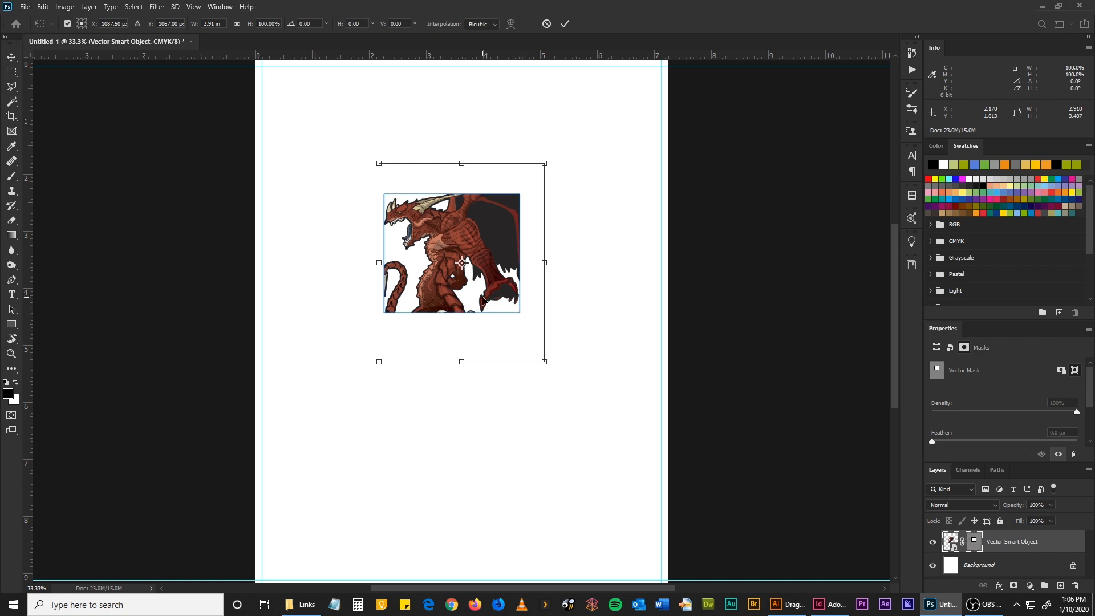
key(Return)
Delete the vector mask from the dragon layer and reselect the smart object
click(989, 560)
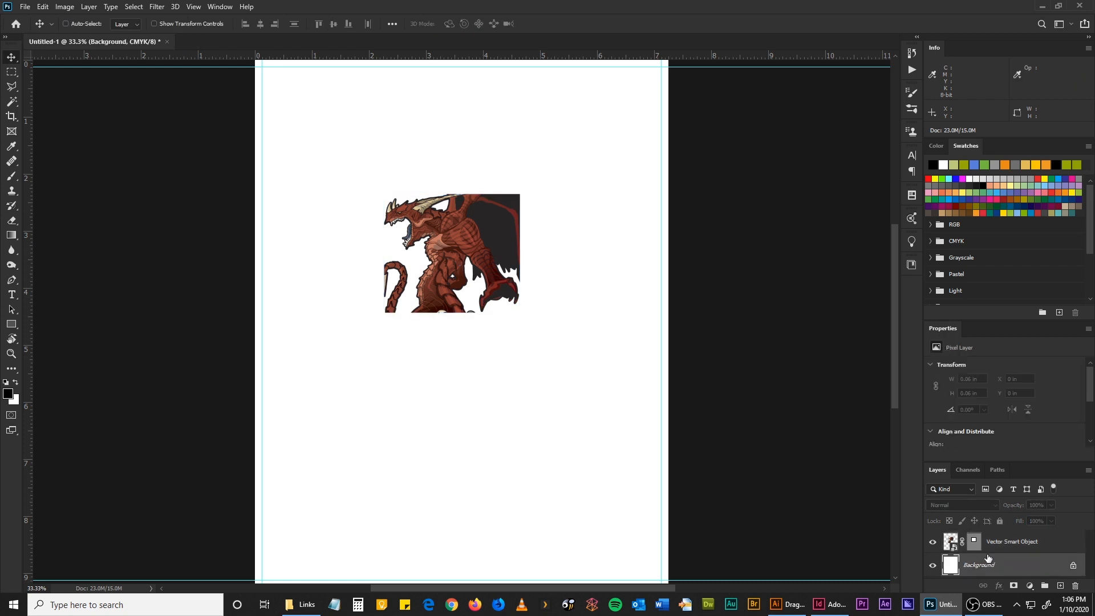
drag(974, 541, 1075, 586)
click(494, 224)
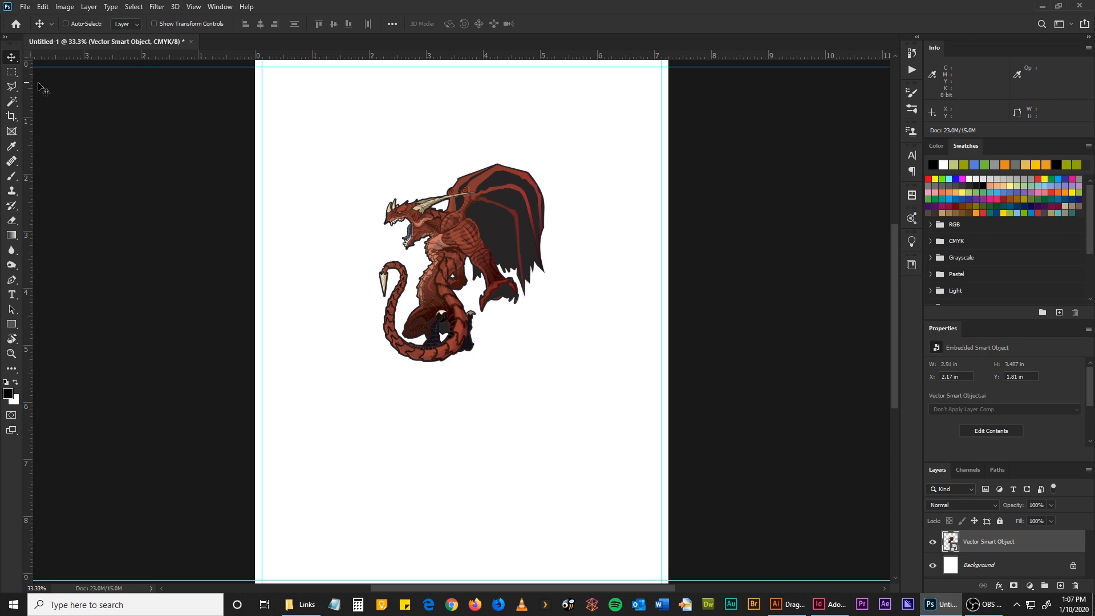
Try a freehand rectangular marquee selection around the dragon using the Normal style, and deselect it
click(10, 73)
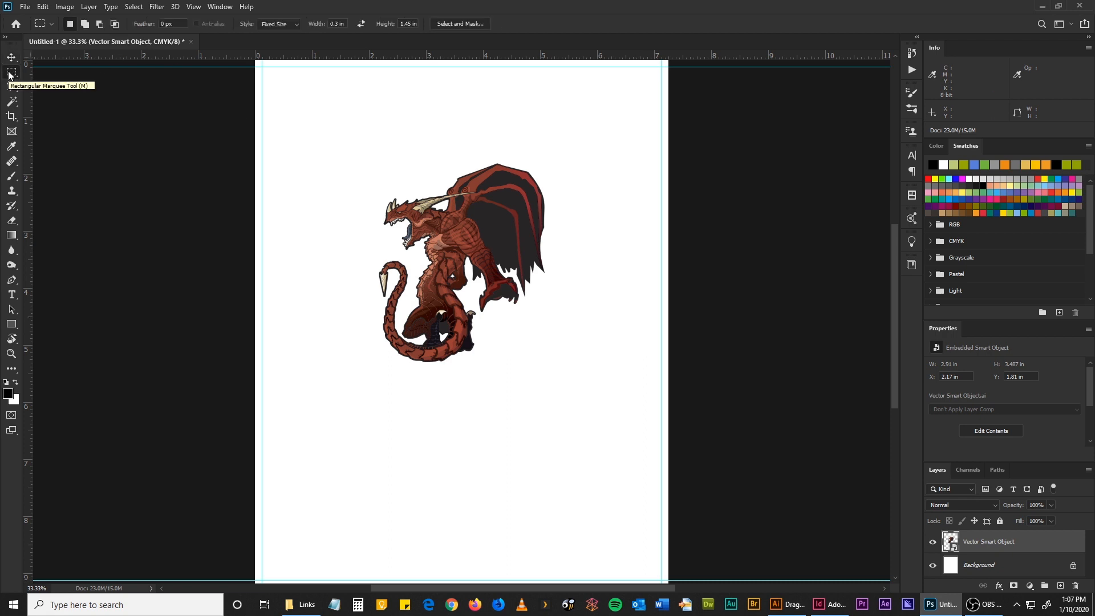
click(279, 25)
click(234, 31)
click(277, 25)
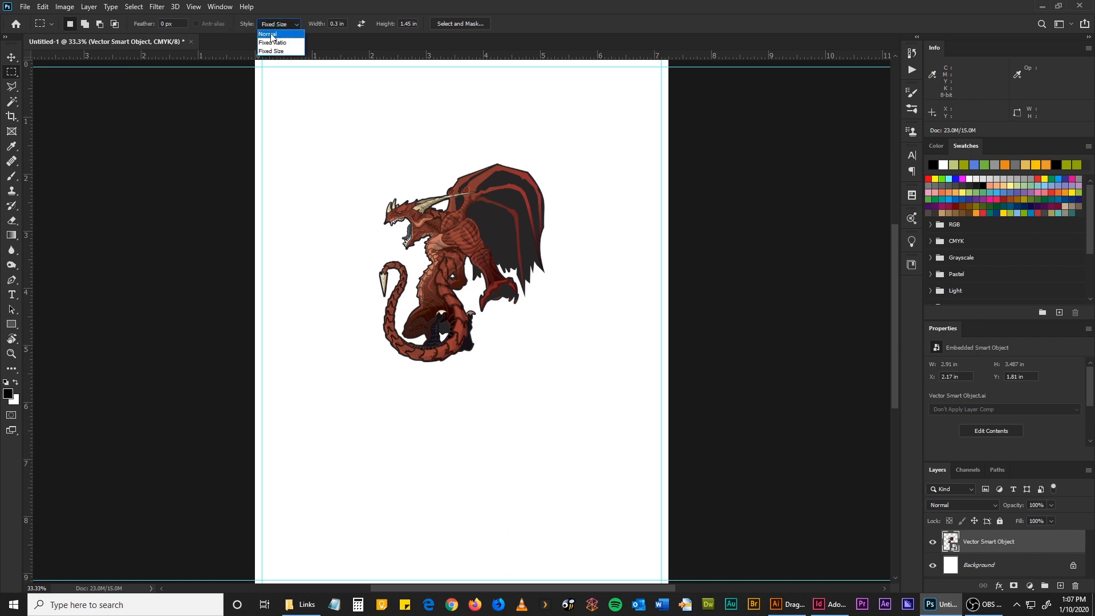
click(272, 36)
drag(306, 114, 535, 310)
key(ctrl+d)
Set the marquee style to Fixed Size with a width of 5.75 in and place a selection on the page
click(274, 24)
click(271, 54)
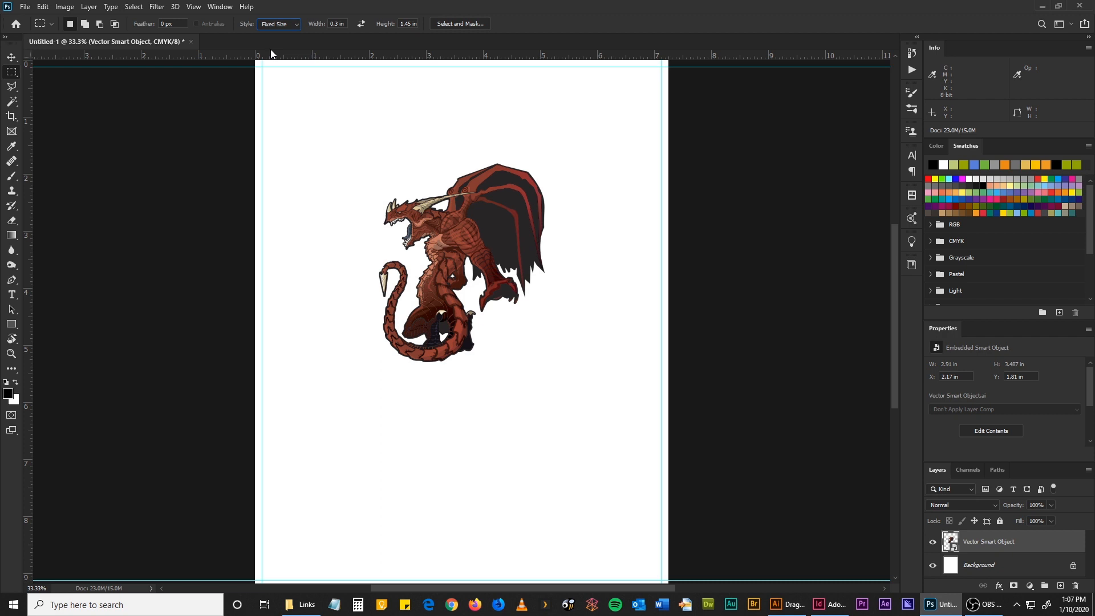
click(345, 24)
text(5.75in)
click(300, 277)
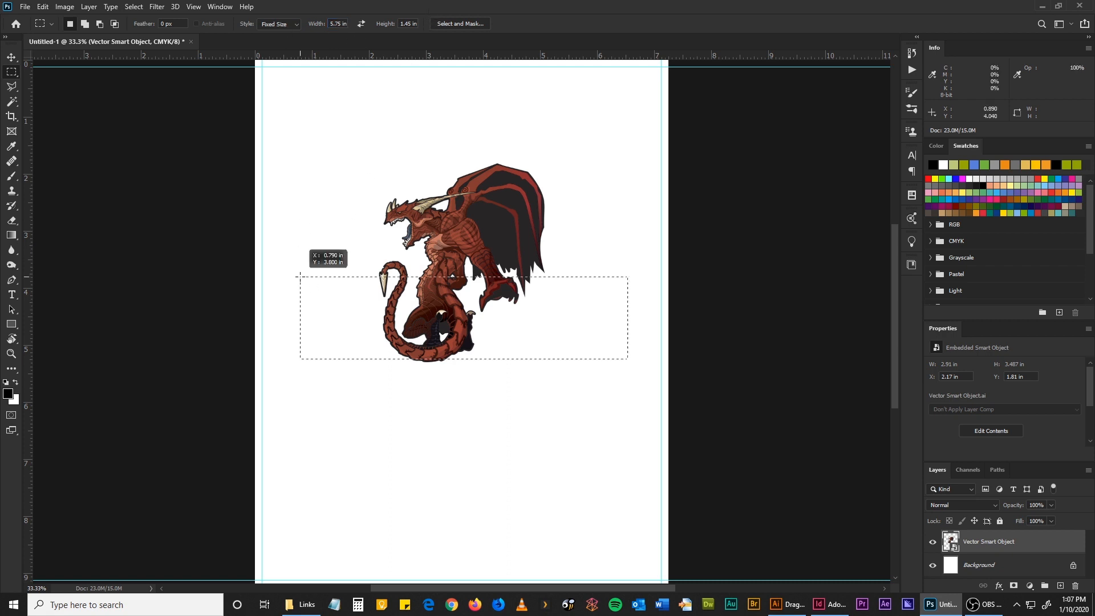
Try placing the 5.75 x 1.45 in marquee selection at several different spots over the page
click(352, 122)
click(282, 231)
click(340, 213)
click(452, 333)
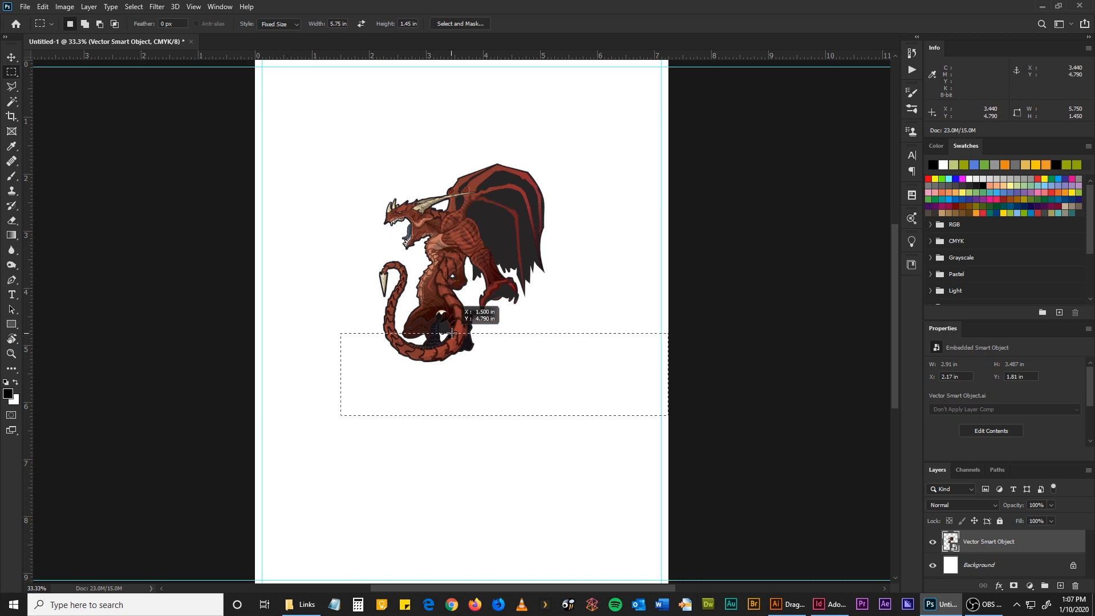
click(361, 155)
click(314, 193)
click(310, 289)
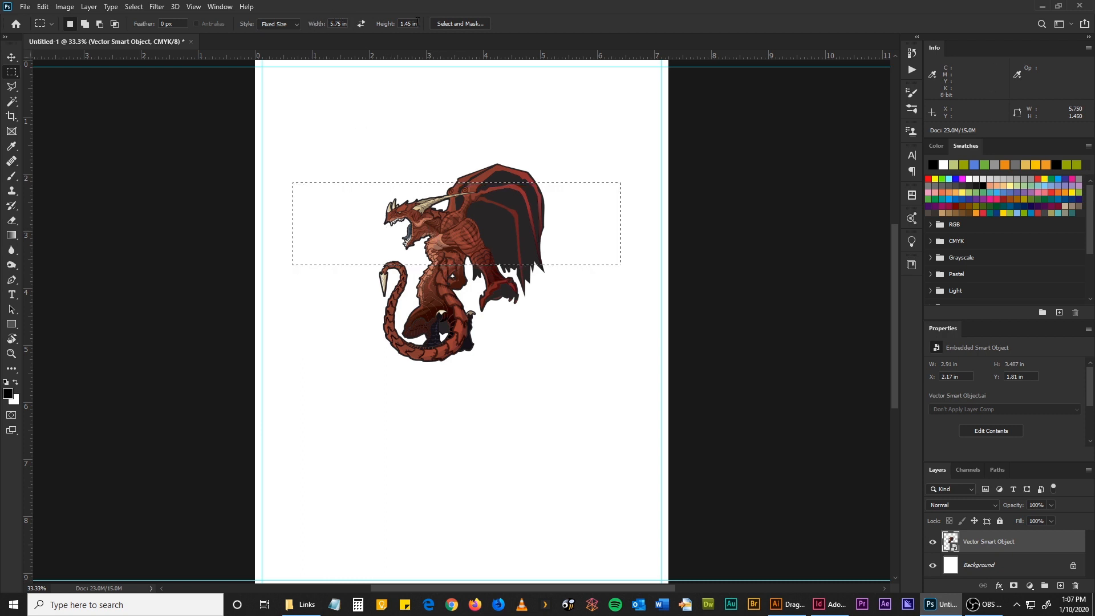
click(292, 139)
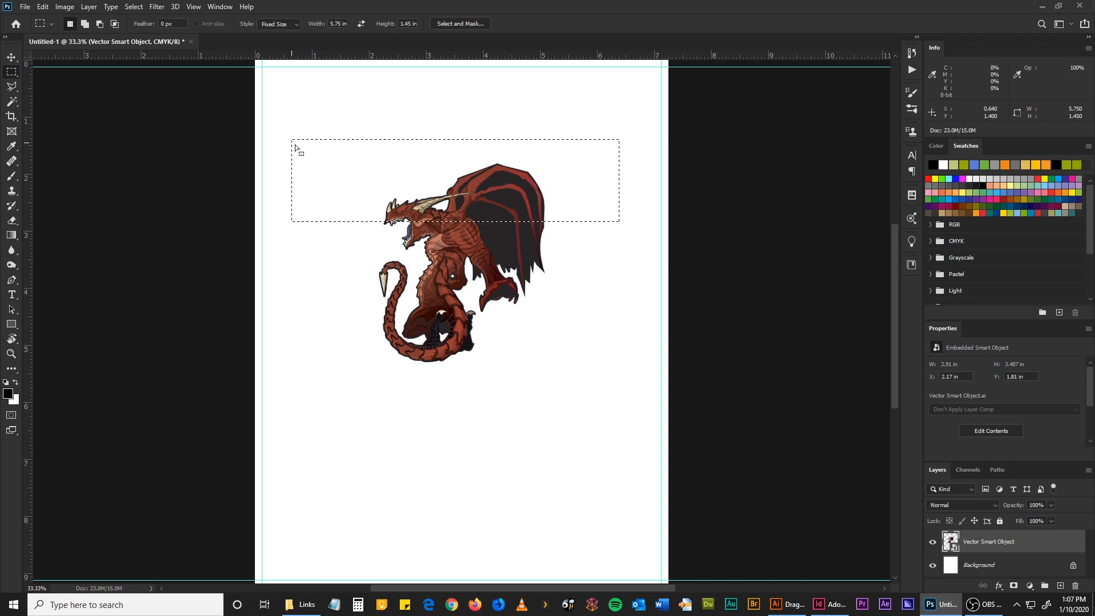
Align the fixed-size selection to the right margin guide, mark its left edge with a vertical guide, and deselect
drag(347, 176, 388, 361)
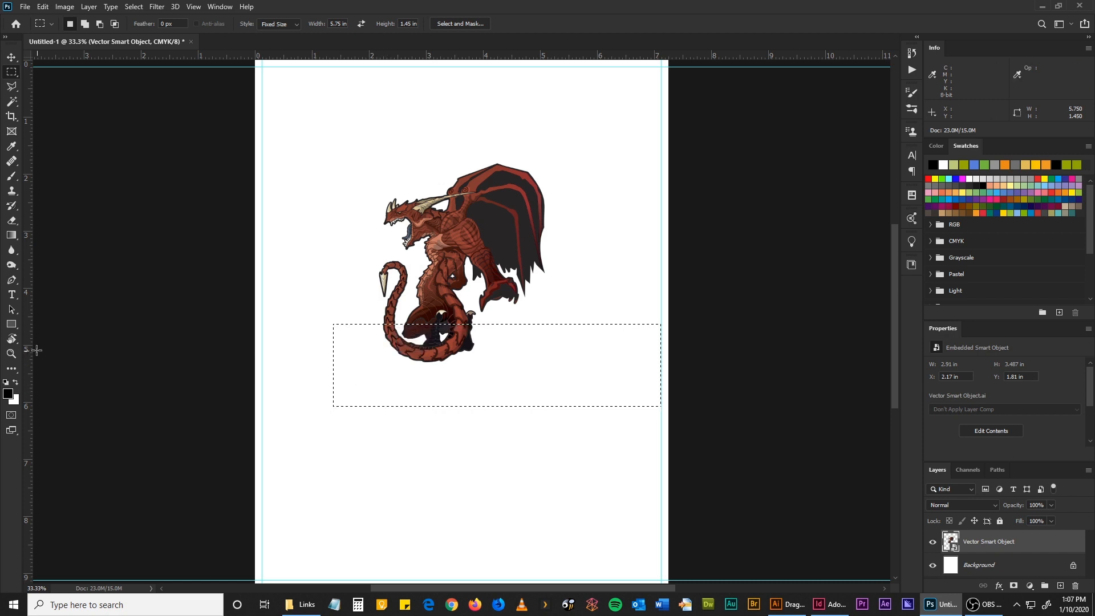
drag(28, 351, 333, 376)
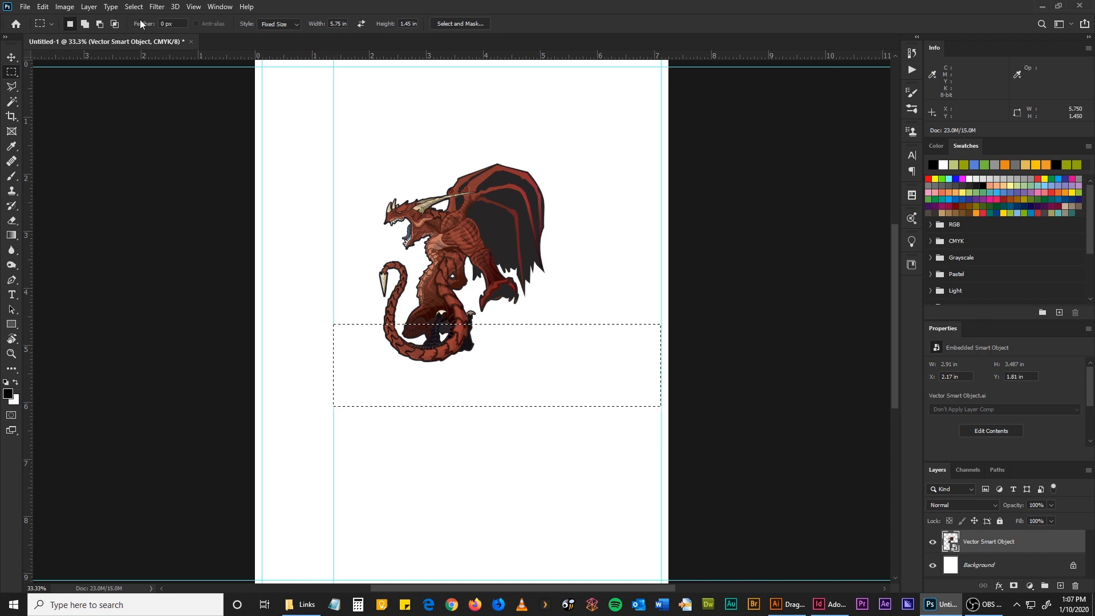
key(ctrl+d)
Move the dragon to the page's right side so its foreclaw sits near the right margin guide
click(11, 57)
drag(444, 229, 569, 275)
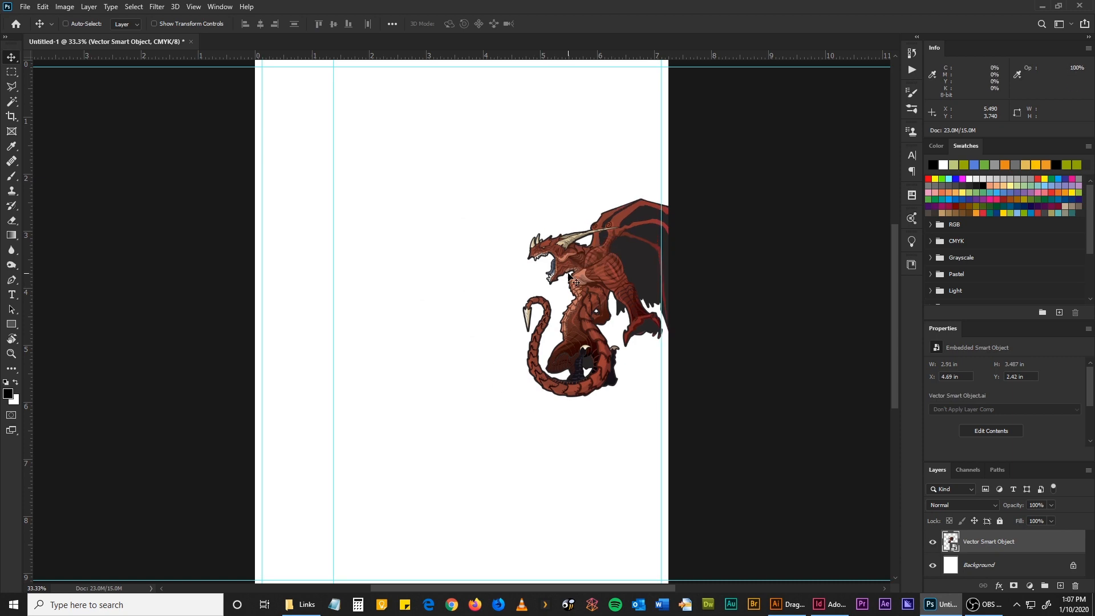
key(ctrl+plus)
key(ctrl+plus)
key(ctrl+plus)
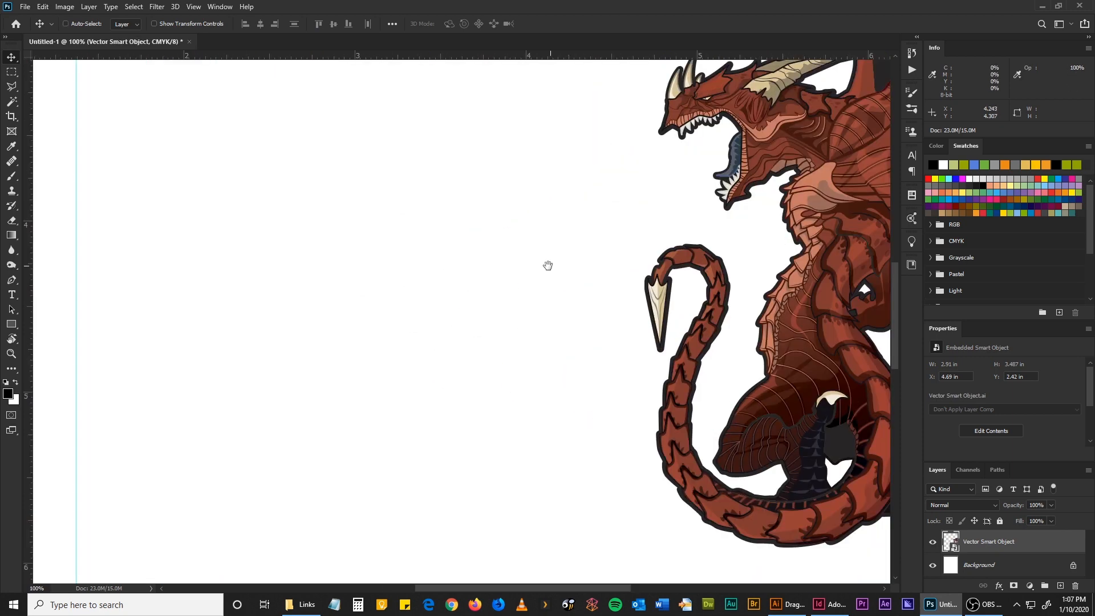
drag(728, 268, 324, 267)
mouse_move(501, 247)
mouse_down()
mouse_move(463, 247)
mouse_move(497, 252)
mouse_up()
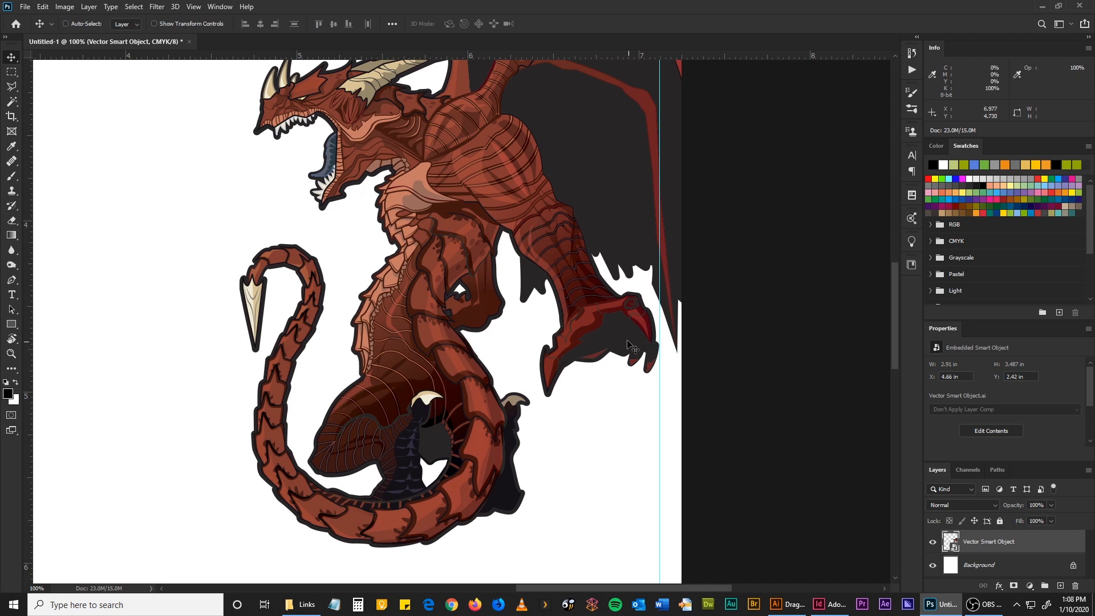
Nudge the dragon horizontally until the outermost tip of its foreclaw meets the right margin guide
drag(607, 339, 593, 341)
key(Right)
key(Right)
key(Right)
key(Right)
key(Right)
key(Right)
key(Right)
key(Right)
key(Right)
key(Right)
key(Right)
key(ctrl+minus)
key(ctrl+minus)
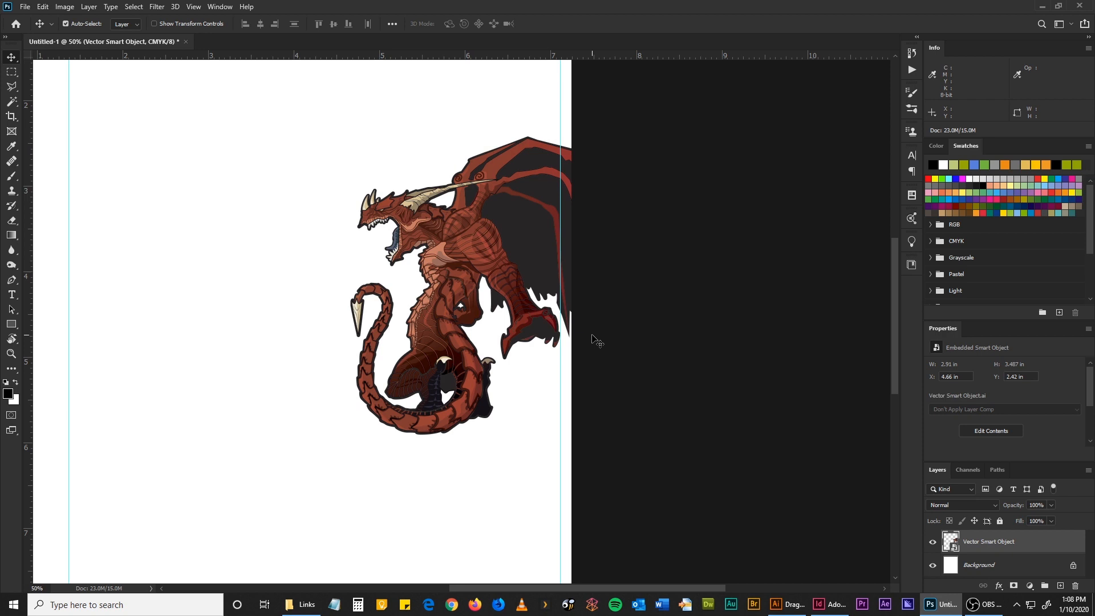
Start a free transform on the dragon and place its reference point at the foreclaw tip on the right margin guide
key(ctrl+t)
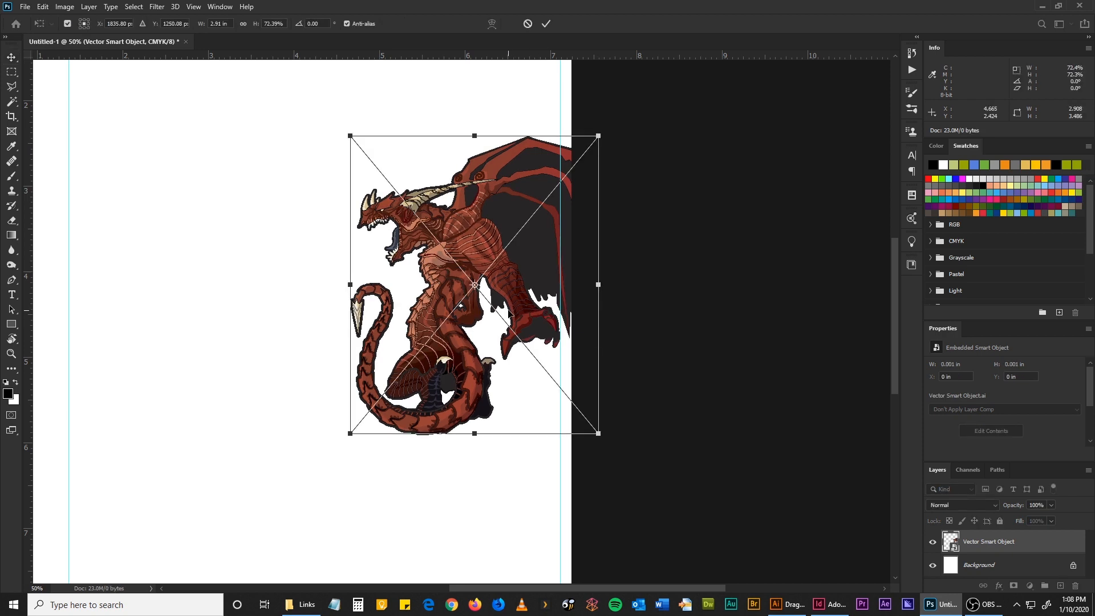
key(ctrl+plus)
drag(526, 304, 439, 269)
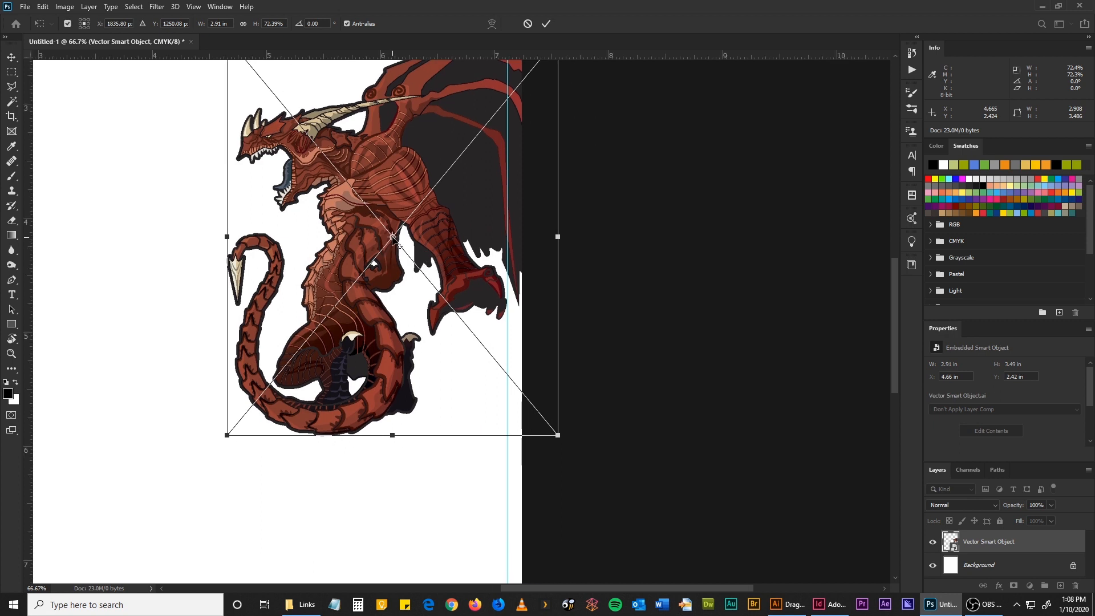
drag(392, 236, 507, 303)
key(ctrl+minus)
key(ctrl+minus)
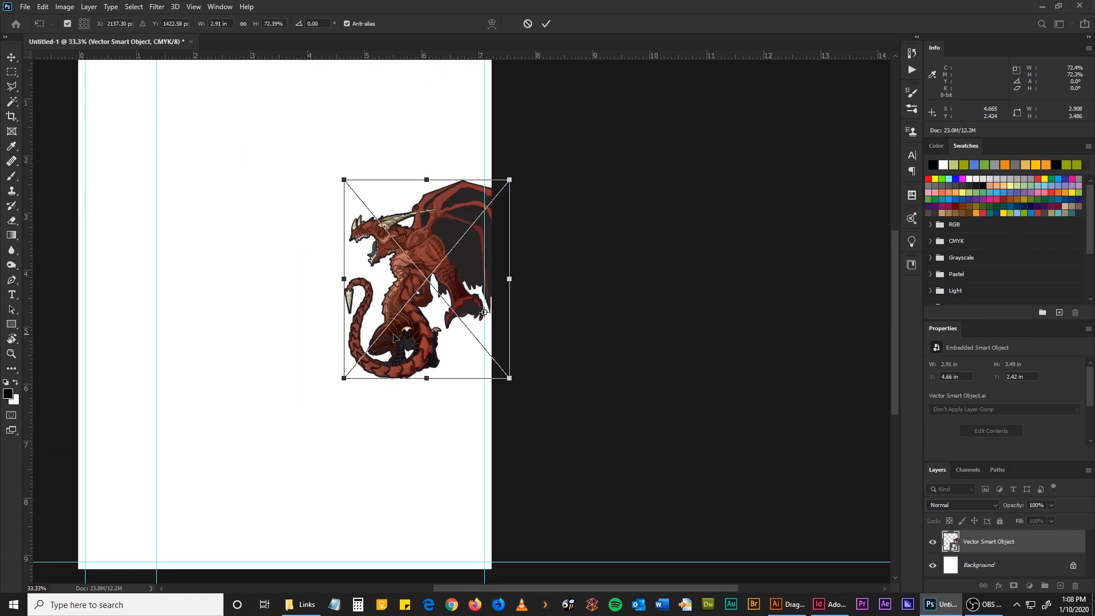
drag(279, 288, 331, 325)
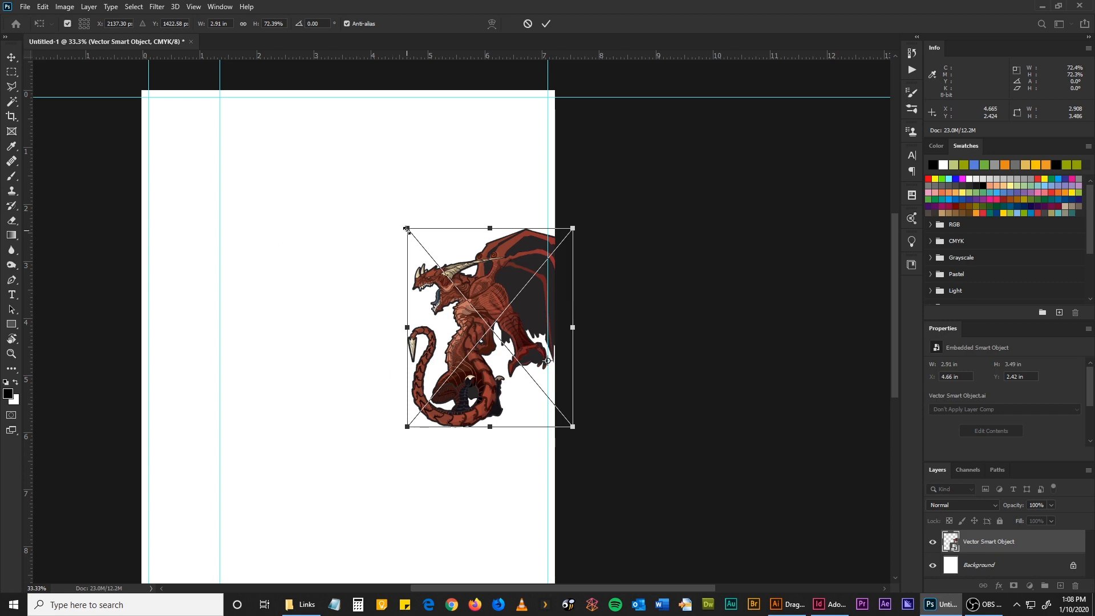
Scale the dragon to about 175% around the claw reference point until its snout meets the left vertical guide, then remove that guide
drag(406, 229, 276, 151)
key(ctrl+z)
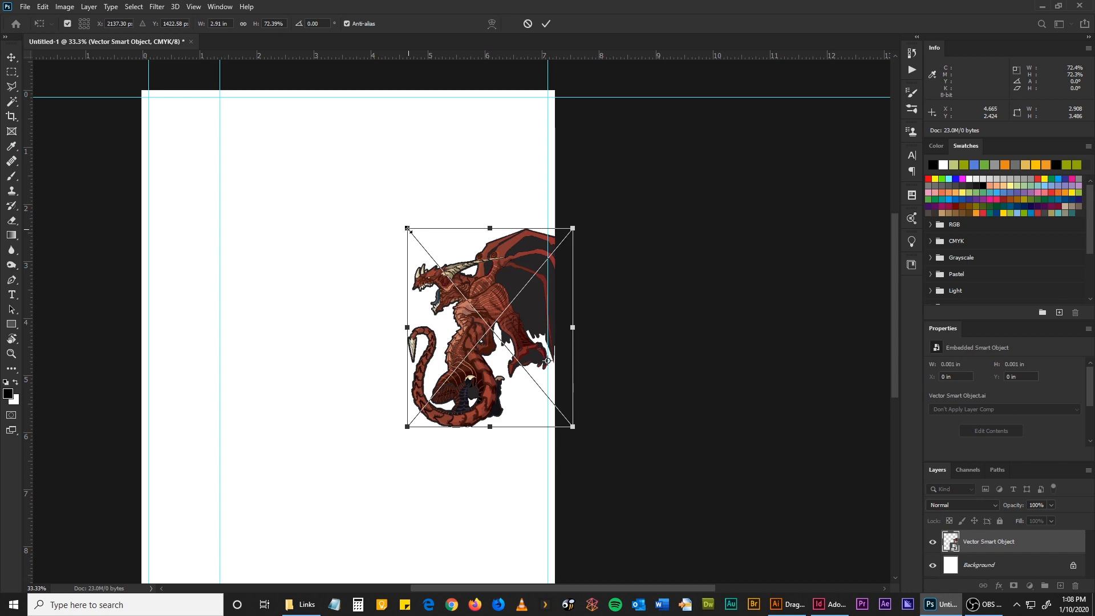
drag(409, 230, 156, 102)
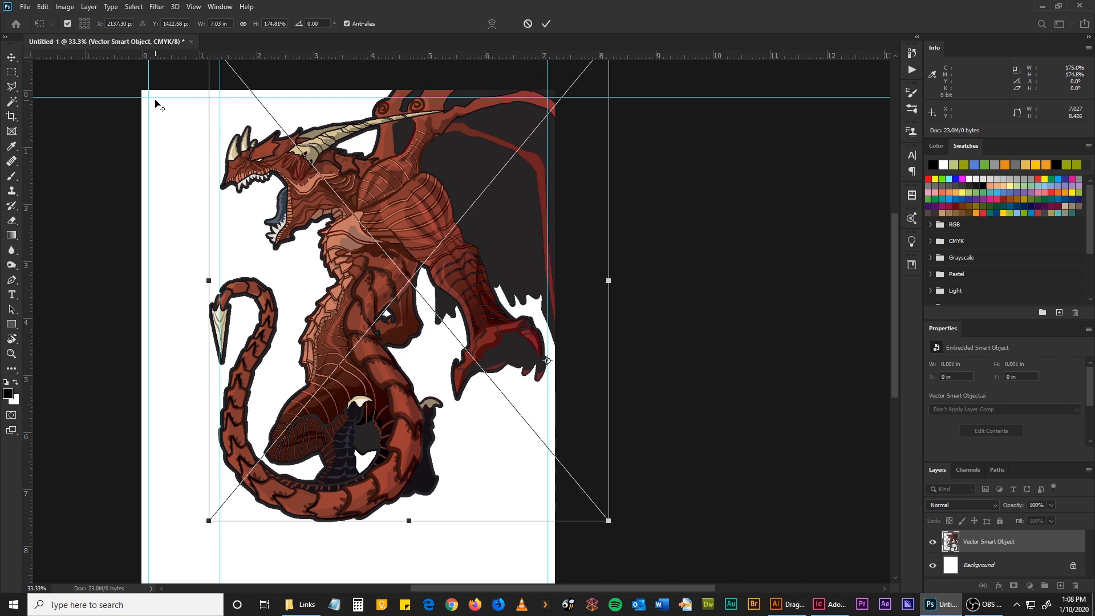
key(Return)
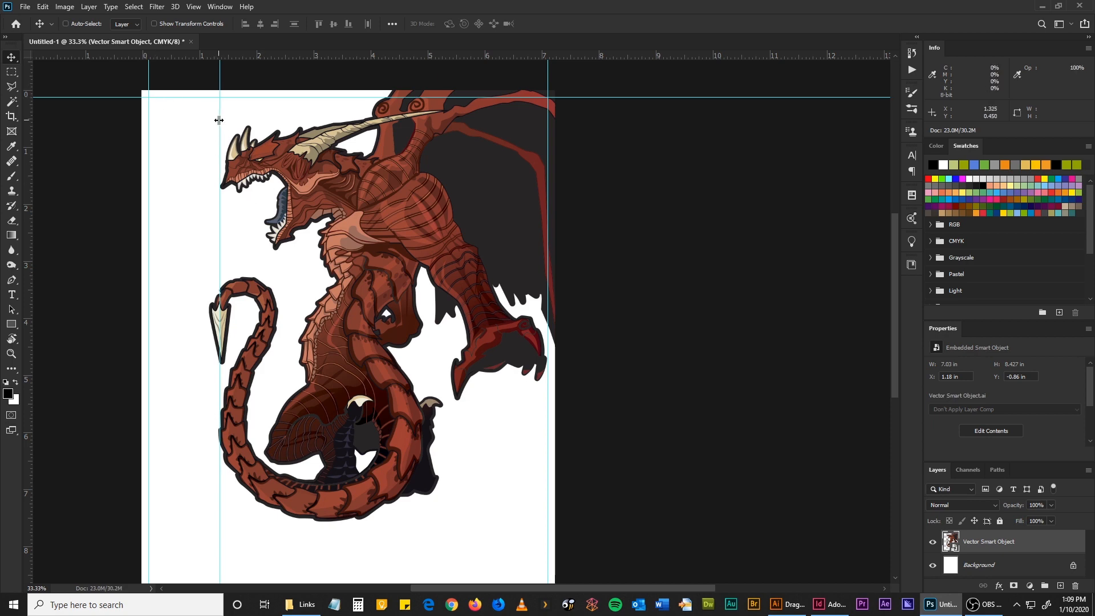
drag(219, 73, 219, 54)
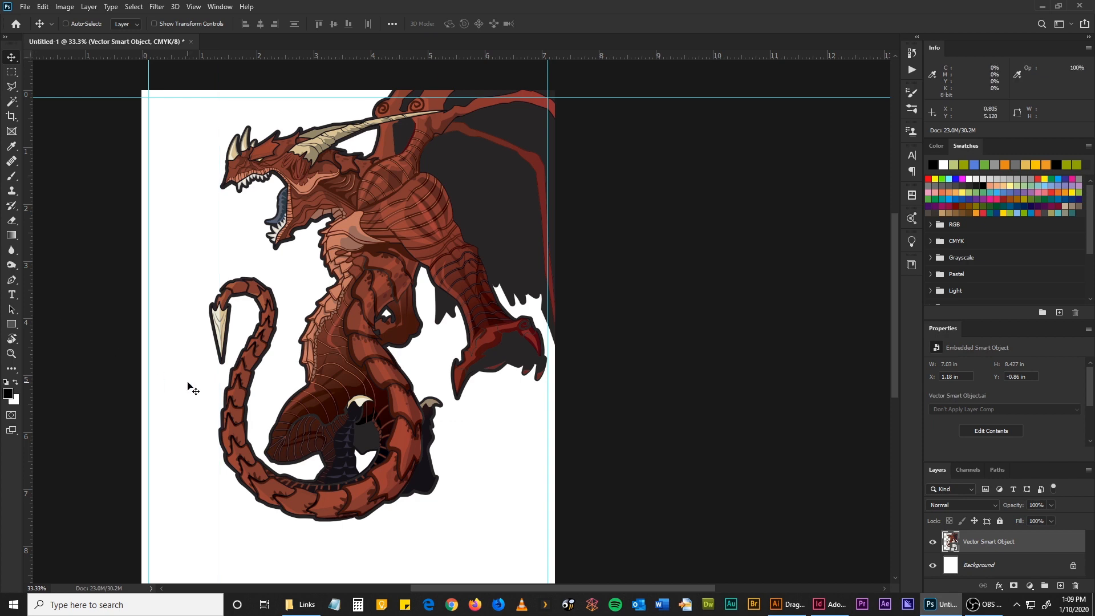
Undo the guide removal, scaling and dragon moves back to the active 5.75 x 1.45 in selection
drag(269, 379, 276, 348)
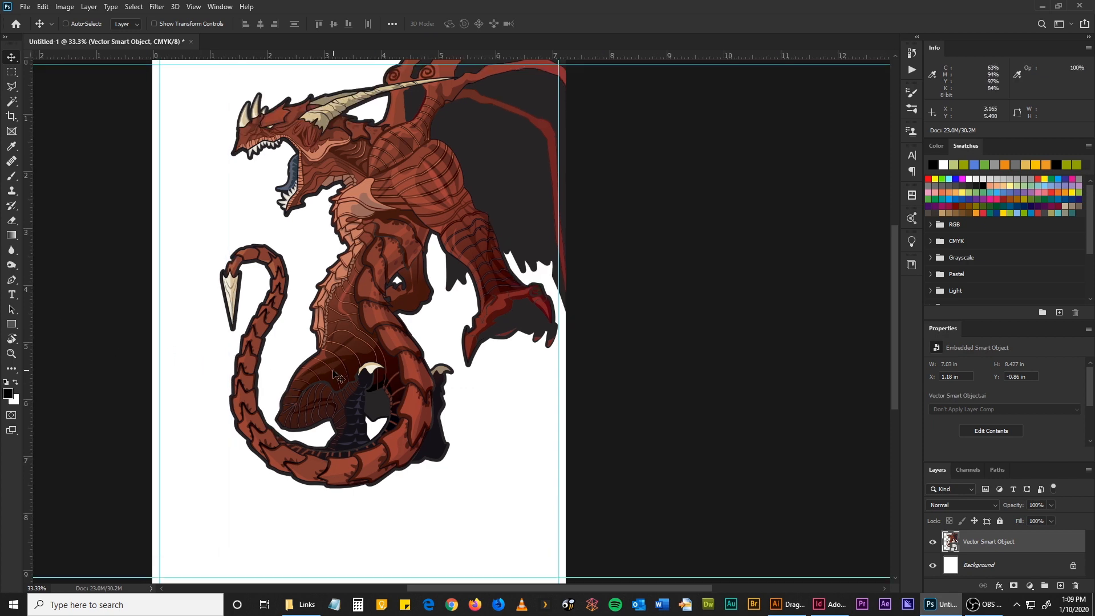
key(ctrl+z)
key(ctrl+z)
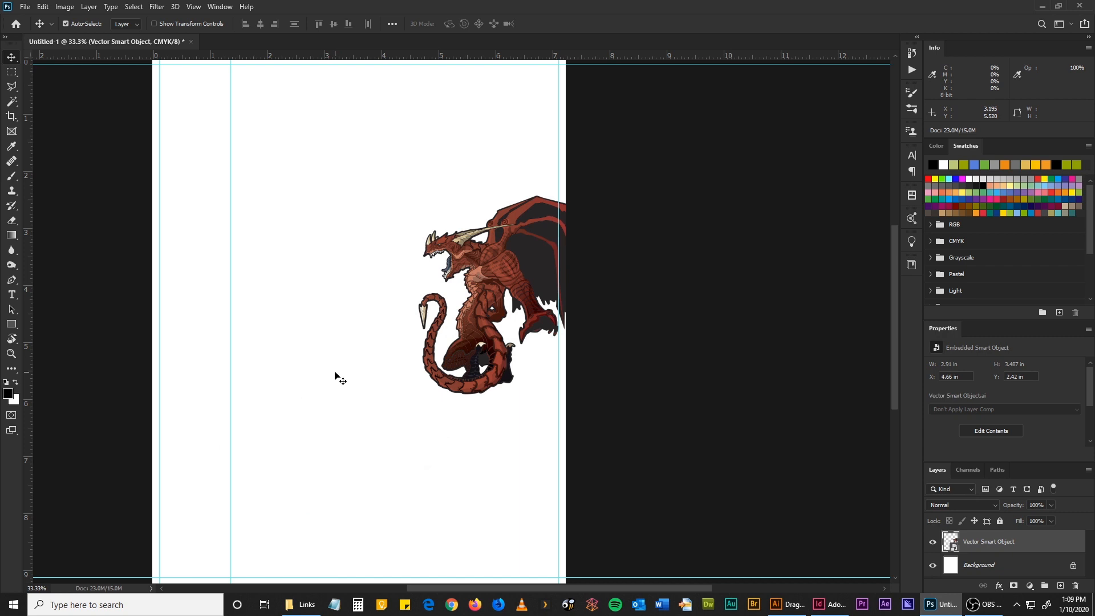
key(ctrl+z)
key(ctrl+z)
key(ctrl+z)
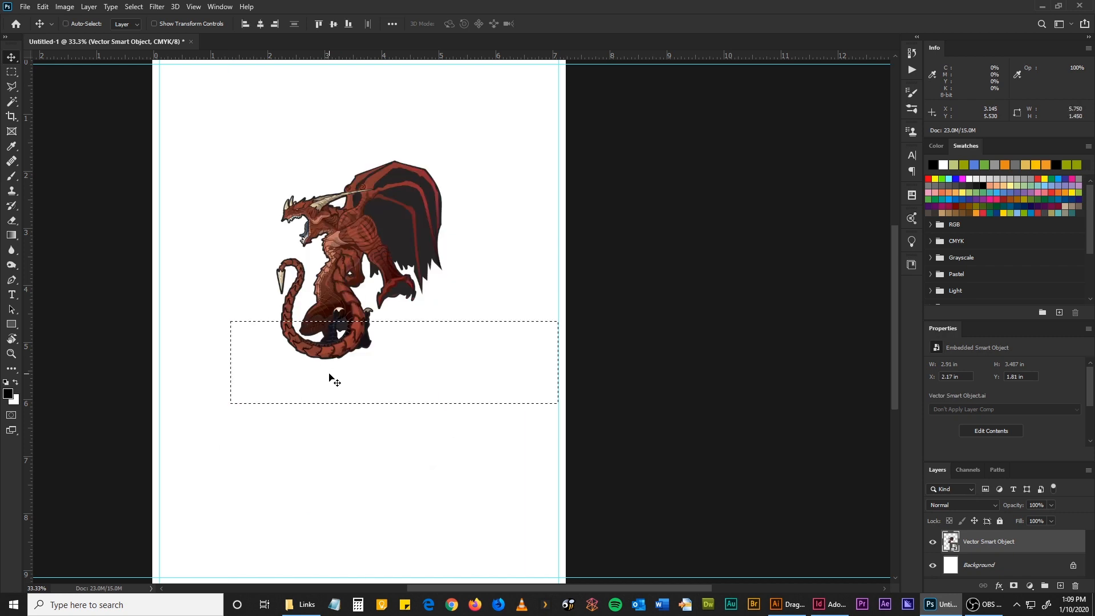
Align the 5.75 x 1.45 in selection to the right margin guide at head height, mark its left edge with a vertical guide, and deselect
click(11, 72)
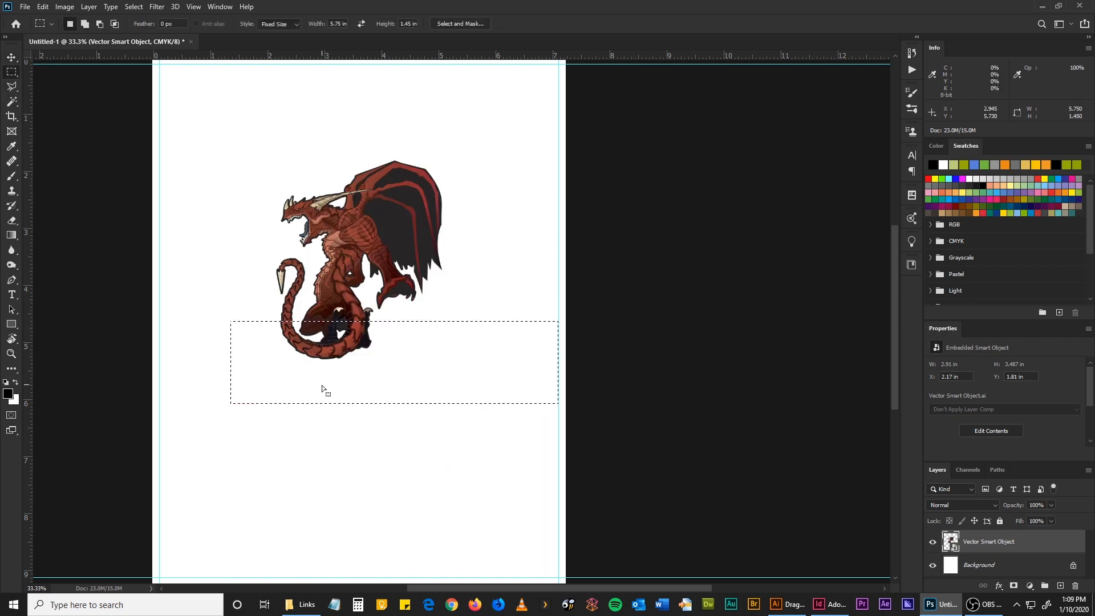
click(272, 25)
drag(237, 192, 263, 198)
drag(23, 206, 230, 205)
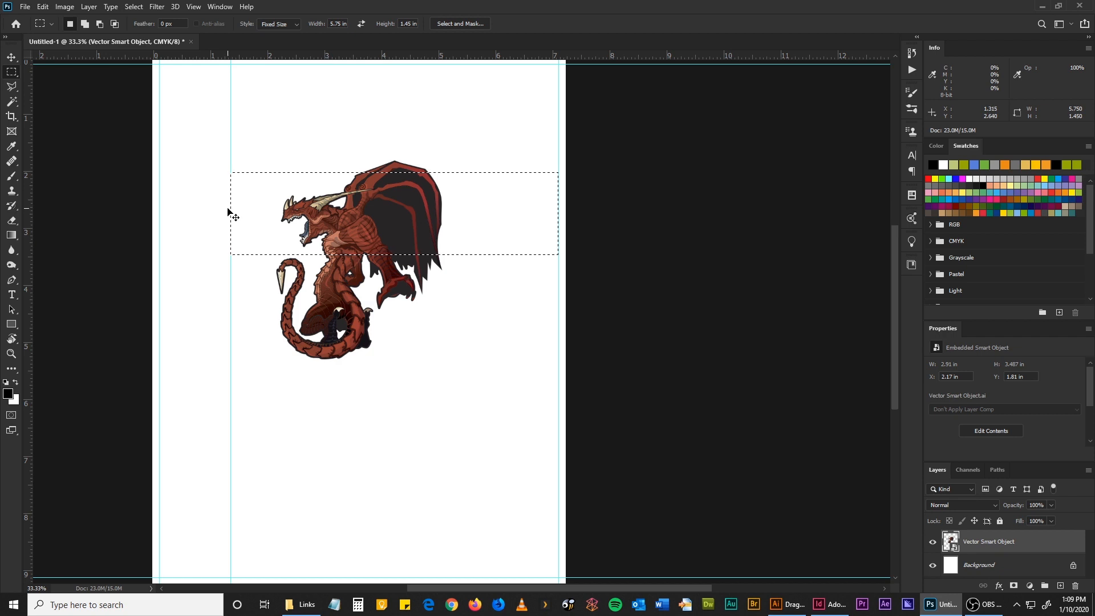
key(ctrl+d)
Move the dragon's foreclaw to the right margin guide and set the free transform reference point on the claw tip
key(v)
drag(350, 223, 560, 348)
key(ctrl+t)
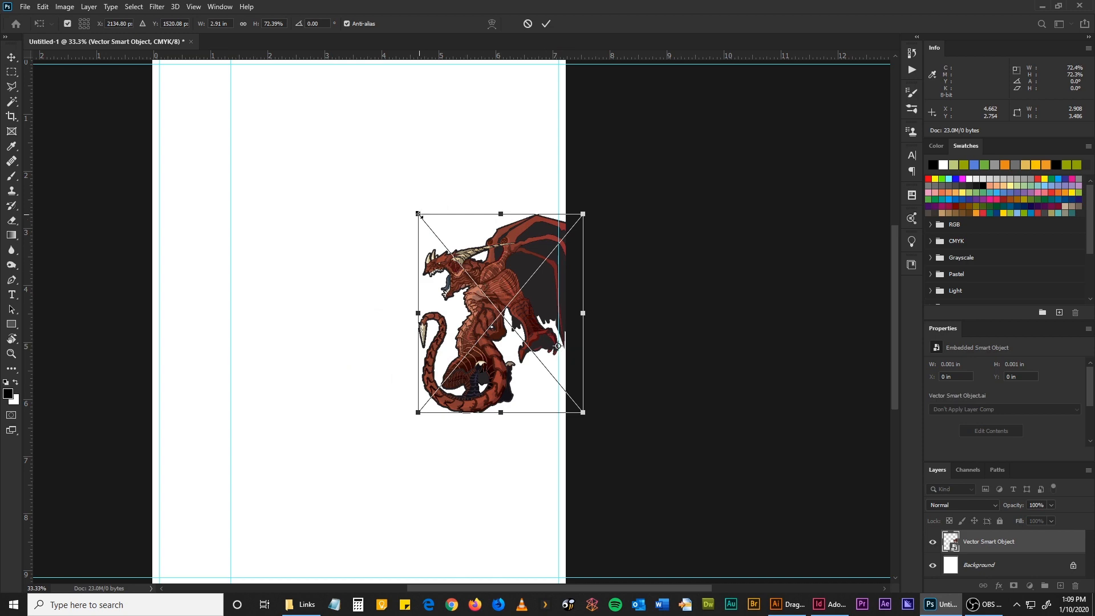
Scale the dragon proportionally to about 175% so its snout meets the inner vertical guide, commit the transform, and remove that guide
drag(419, 215, 182, 69)
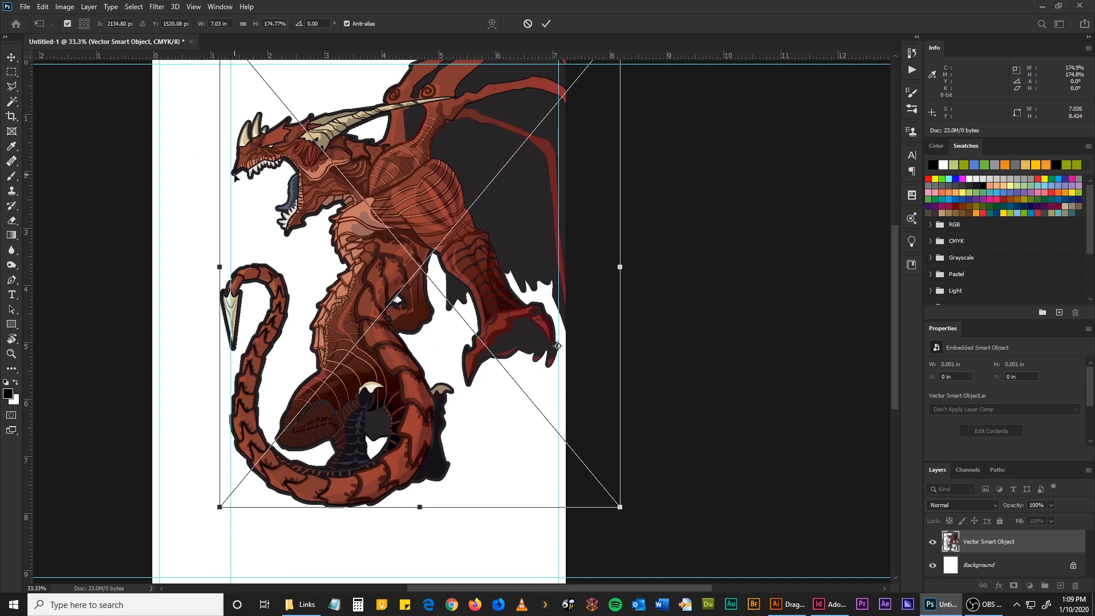
key(Return)
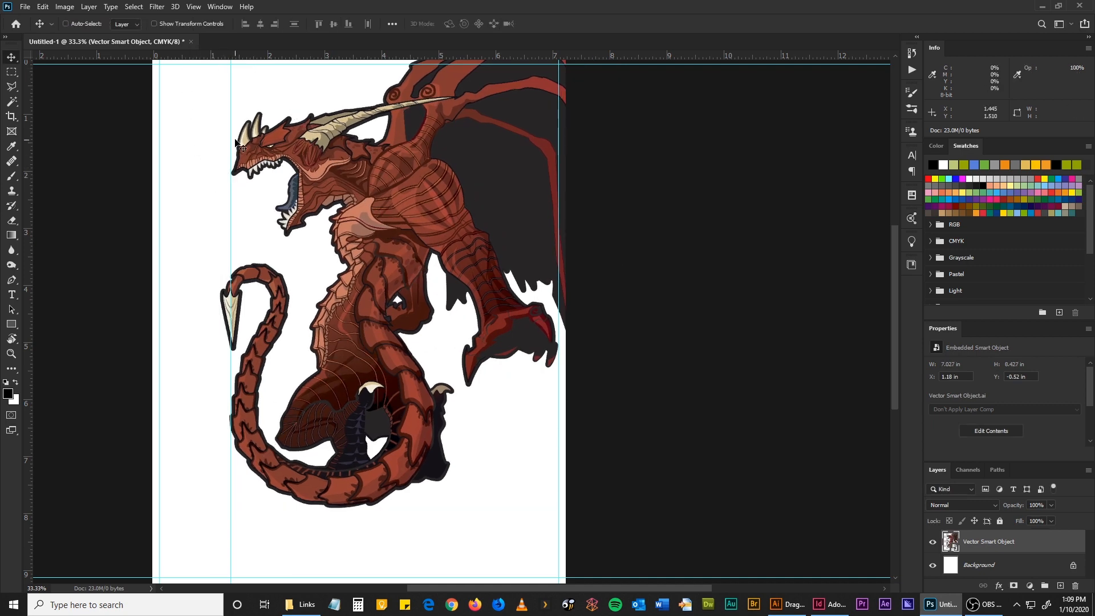
key(ctrl+z)
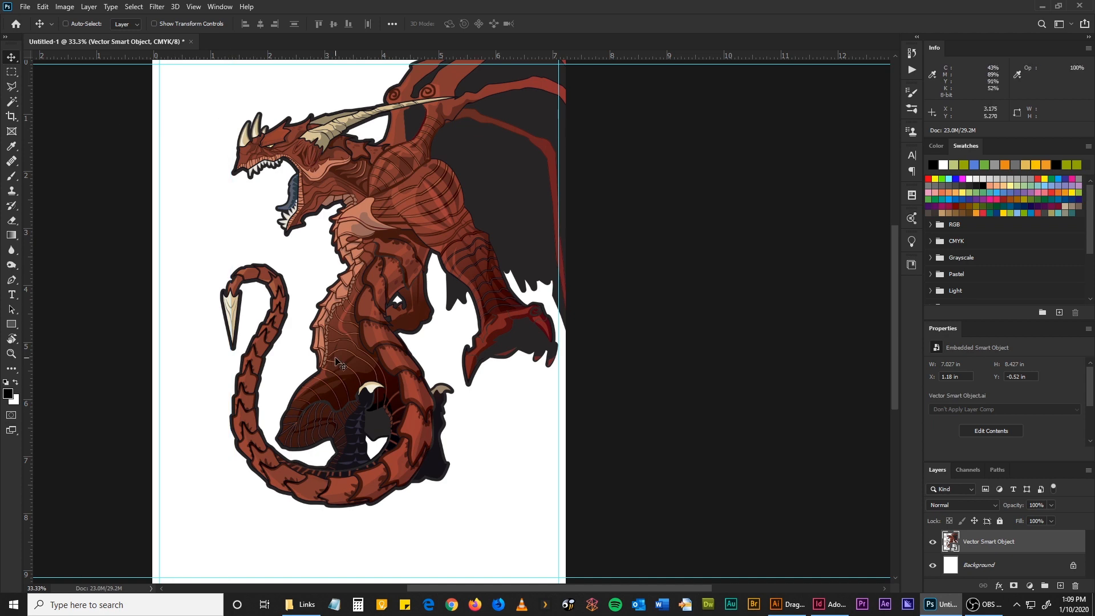
Set the Rectangular Marquee tool to a fixed size of 0.3 in wide by 1.45 in high
drag(372, 389, 458, 351)
key(ctrl+r)
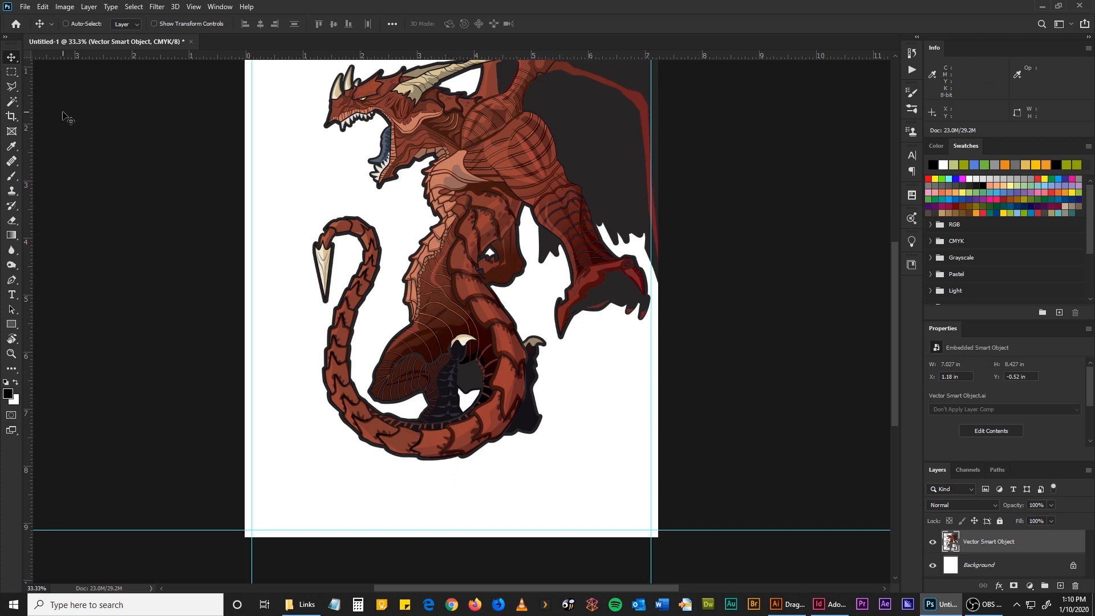
click(10, 73)
click(284, 24)
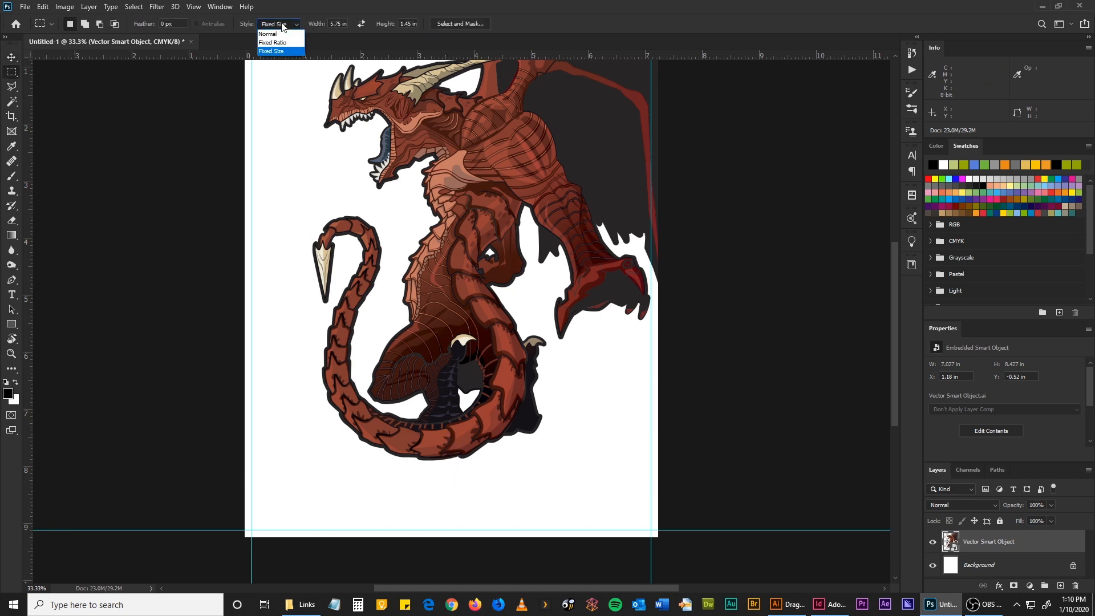
click(271, 57)
click(337, 24)
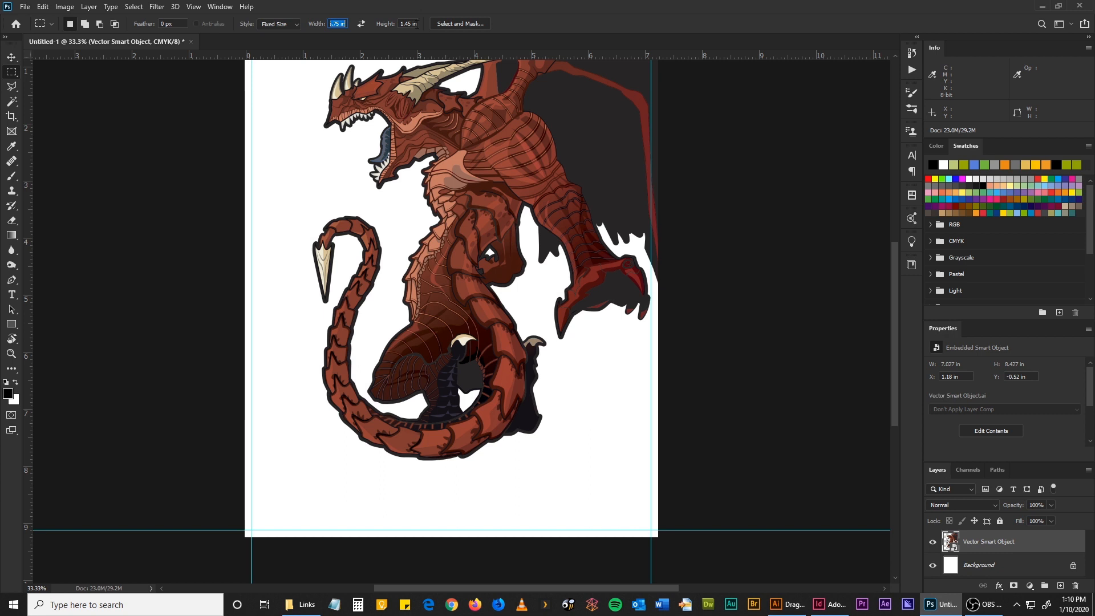
key(BackSpace)
text(.3)
click(417, 24)
text(1.45)
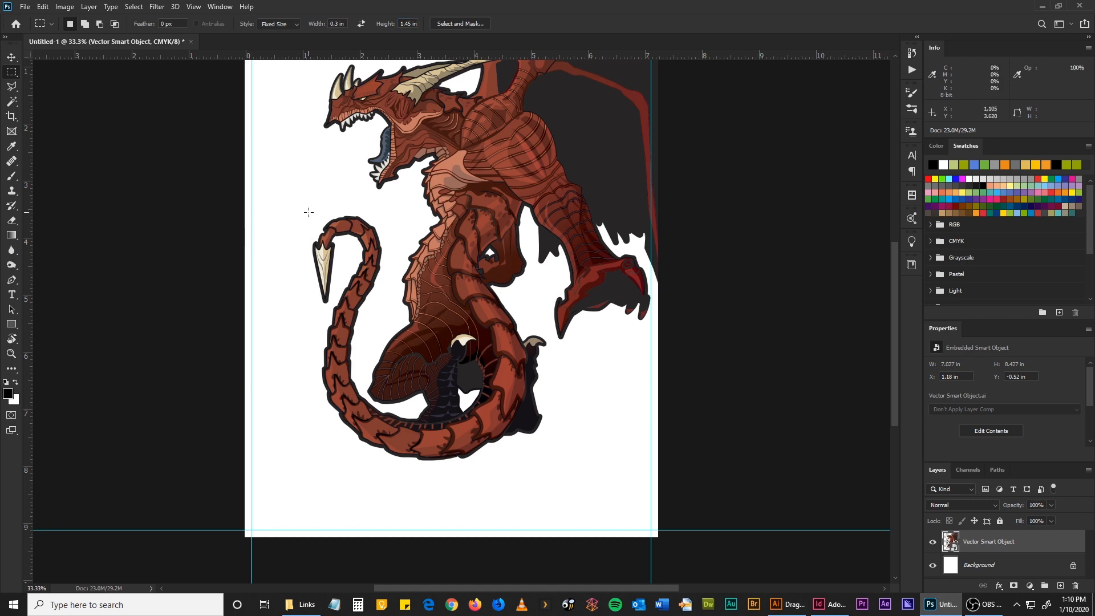
Place the 0.3 x 1.45 in selection in the page's lower-left margin corner, mark its top and right edges with guides, and deselect
drag(292, 245, 260, 501)
drag(262, 56, 251, 447)
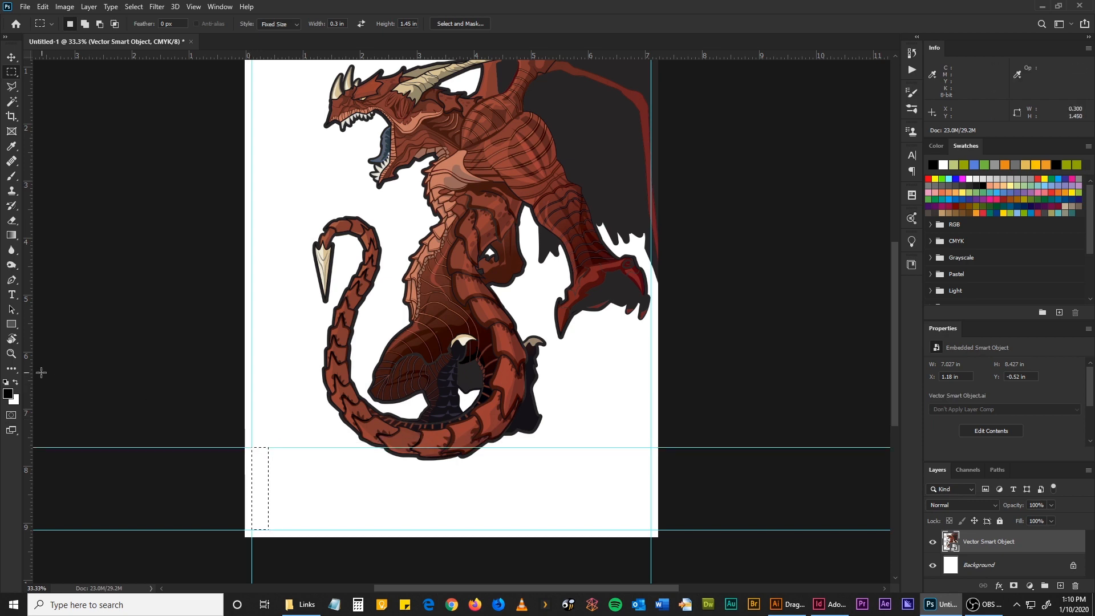
drag(30, 376, 270, 455)
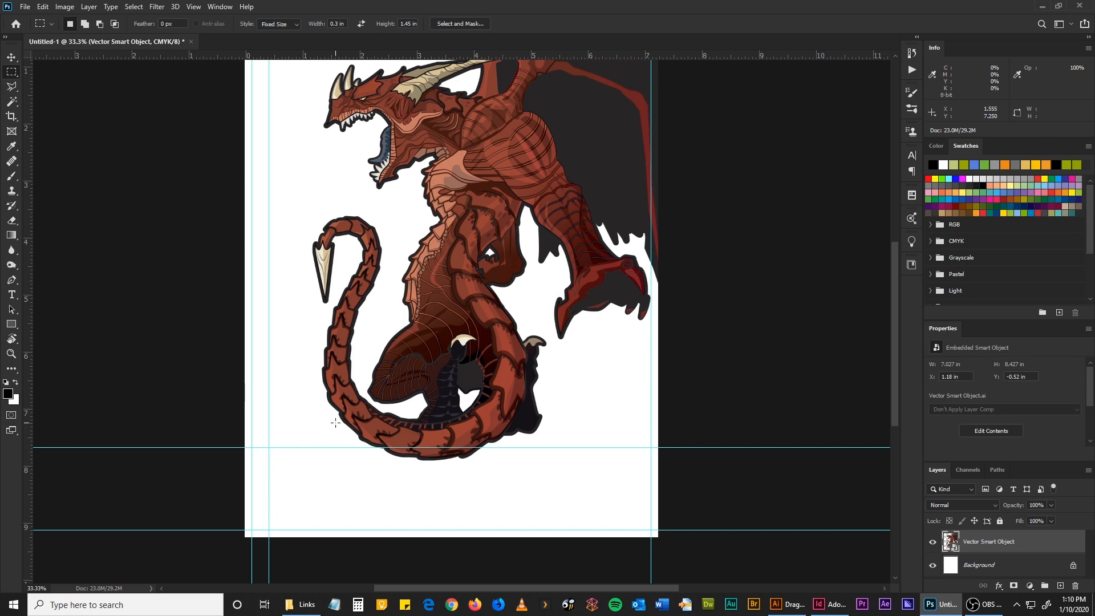
Move the dragon down and left until its snout meets the 0.3 in vertical guide, then remove the two newly added guides
key(v)
drag(469, 167, 386, 263)
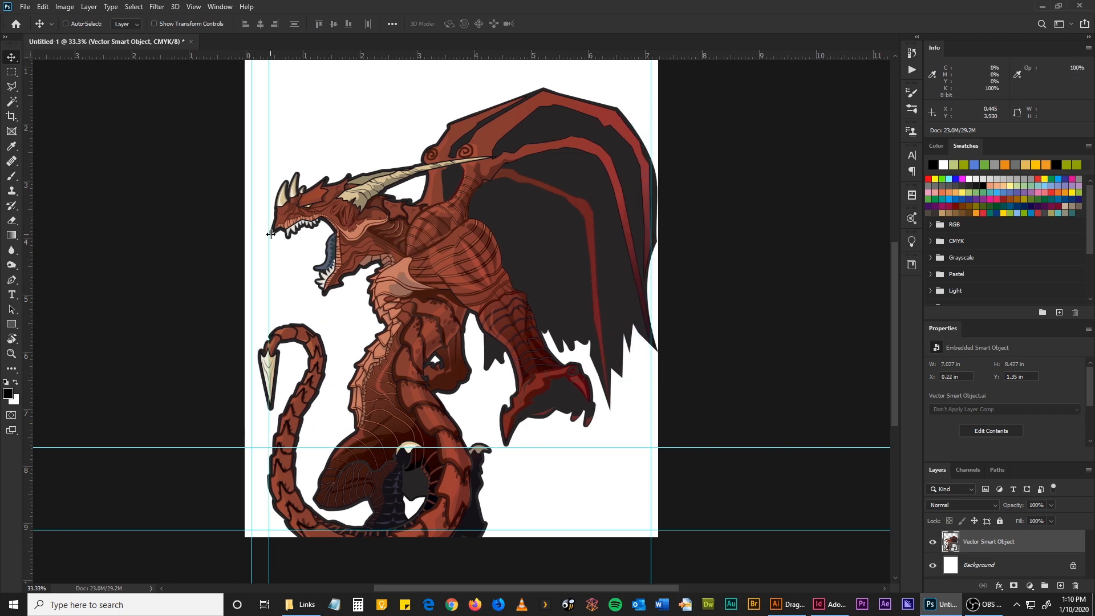
drag(189, 55, 188, 8)
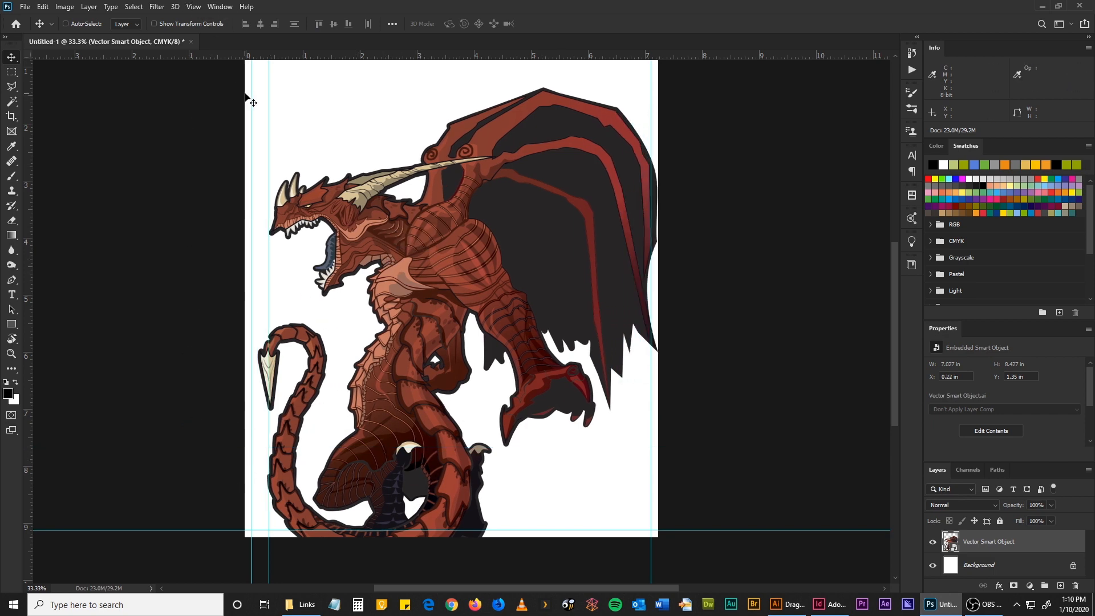
drag(269, 91, 12, 89)
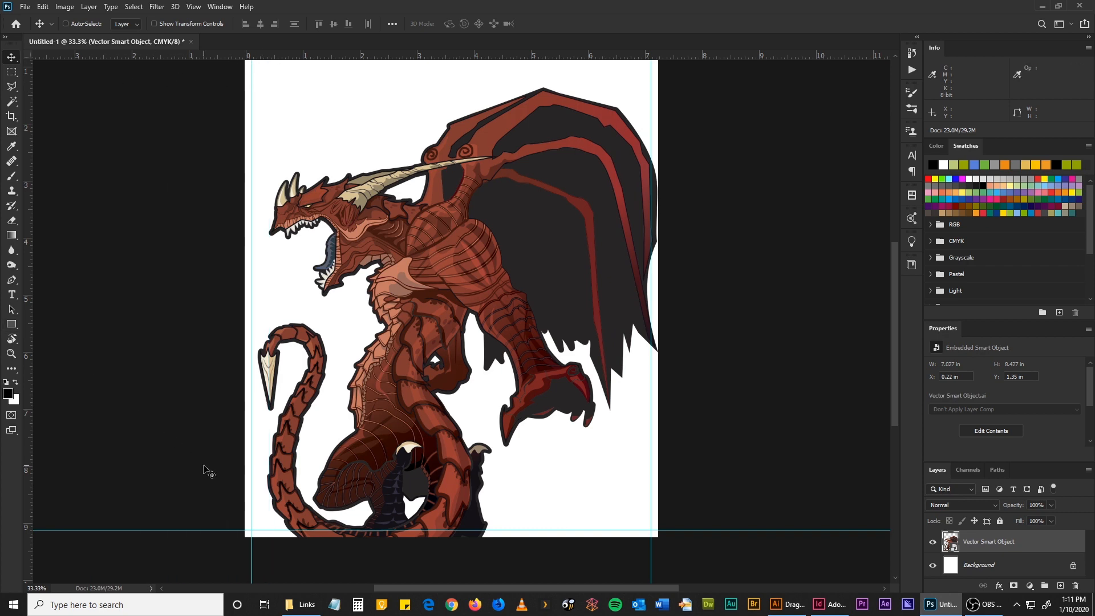